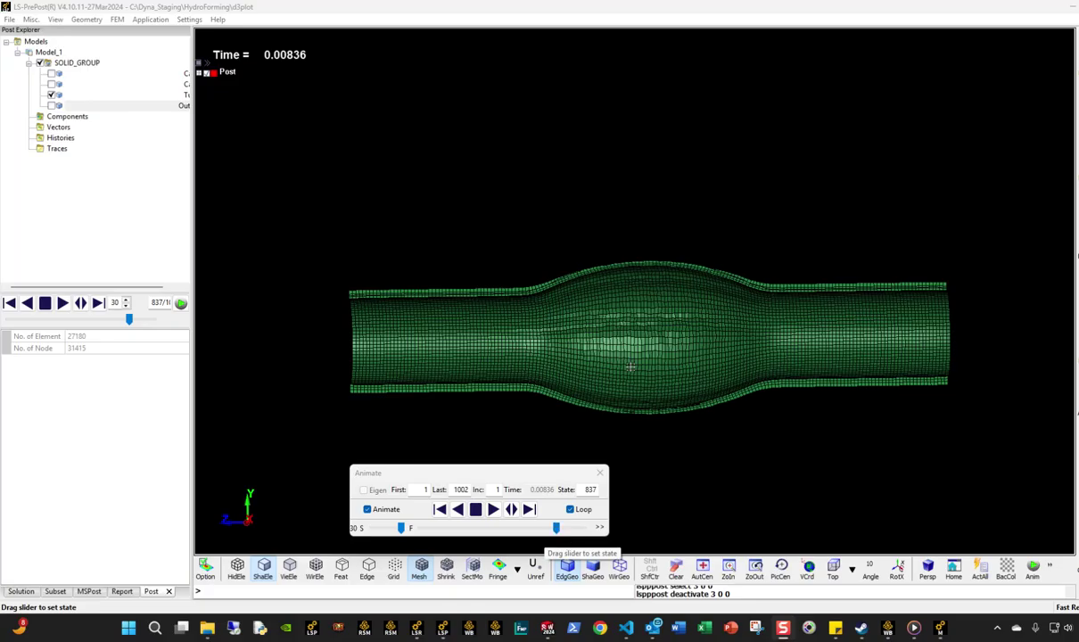
Step: Scrub the tube's deformation animation to state 481 and play the Hydroforming_2 video in Media Player
left_click_drag(558, 528, 498, 528)
left_click(894, 629)
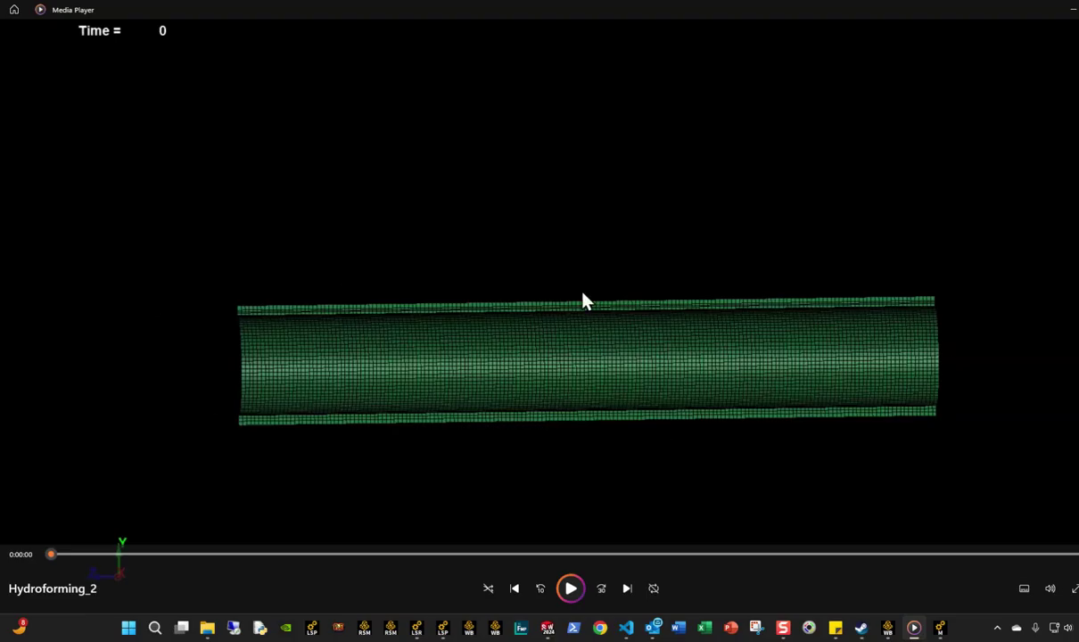
left_click(570, 588)
left_click_drag(88, 556, 532, 558)
left_click(568, 589)
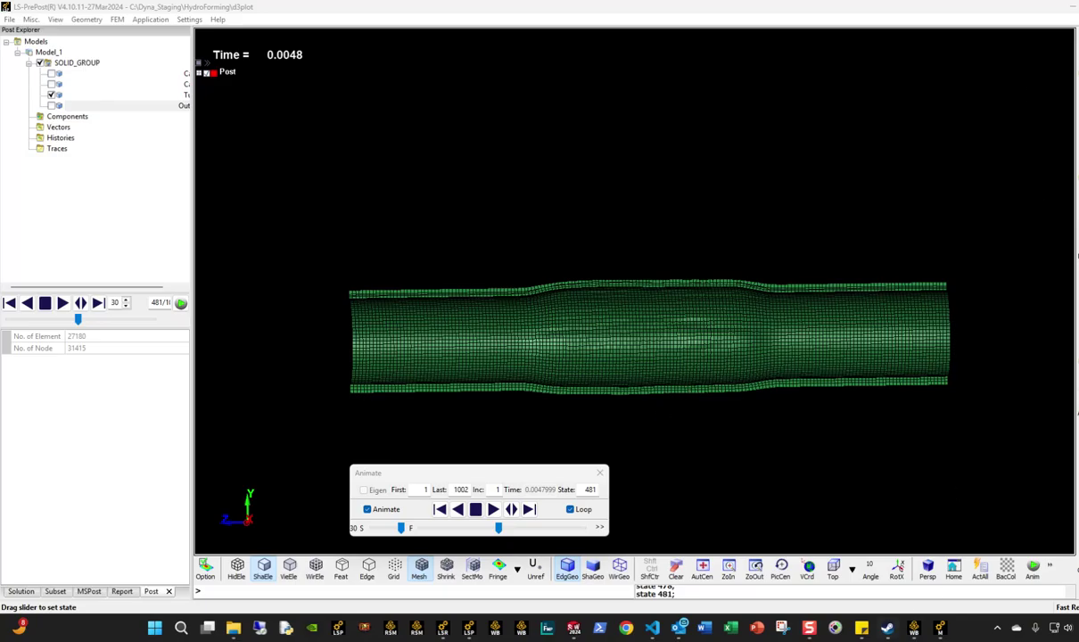
Step: Switch to the Hydroforming_Example part in SOLIDWORKS and hide the tube and both end caps to inspect the fixture cavity
mouse_move(915, 630)
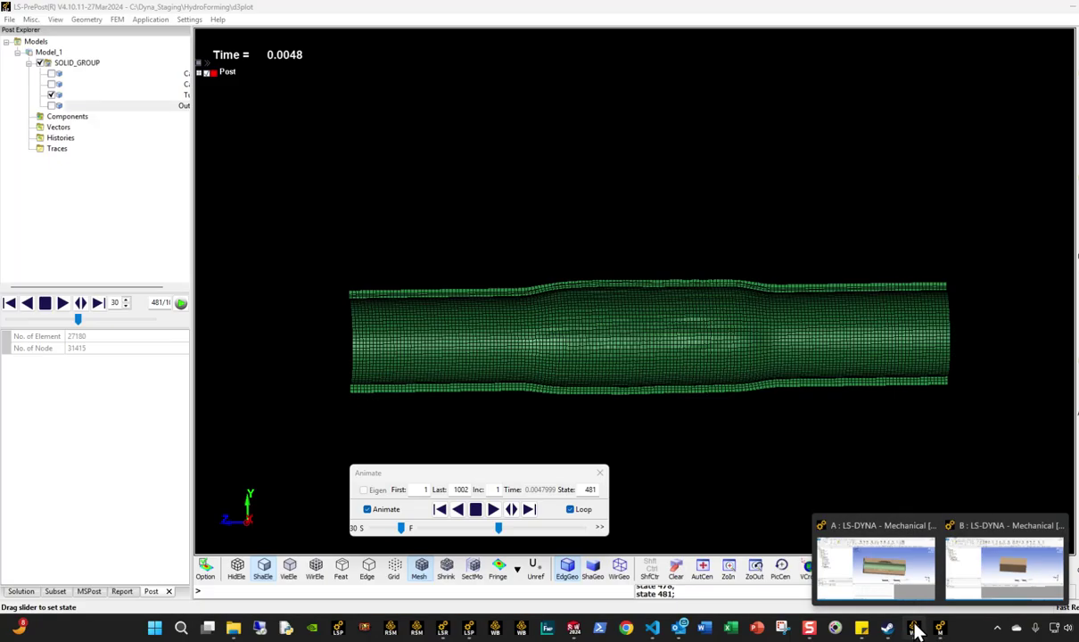
left_click(917, 631)
left_click(918, 632)
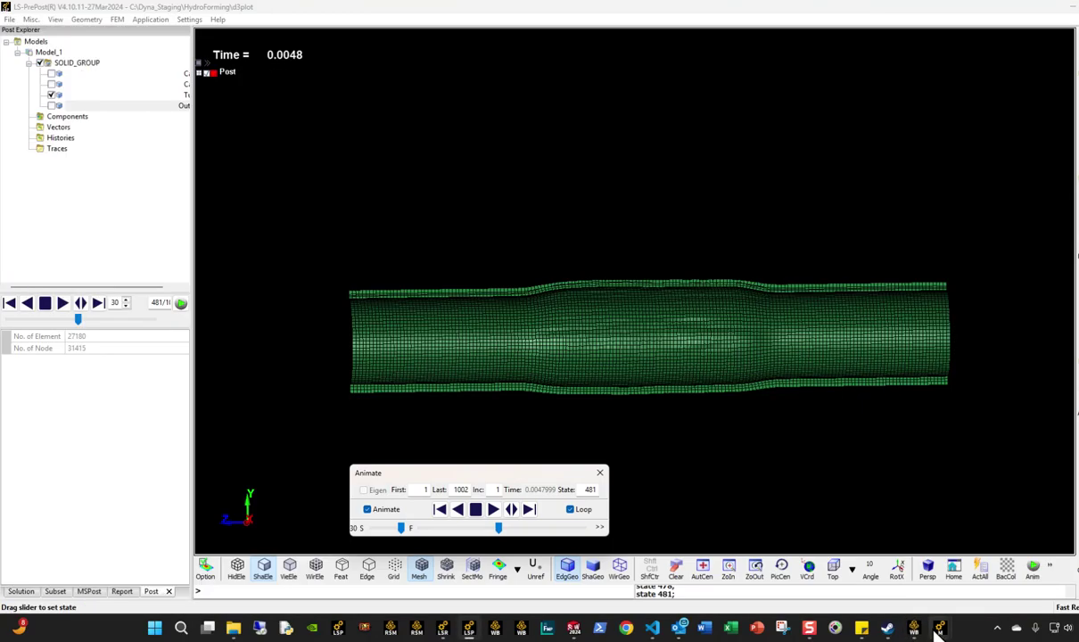
left_click(878, 557)
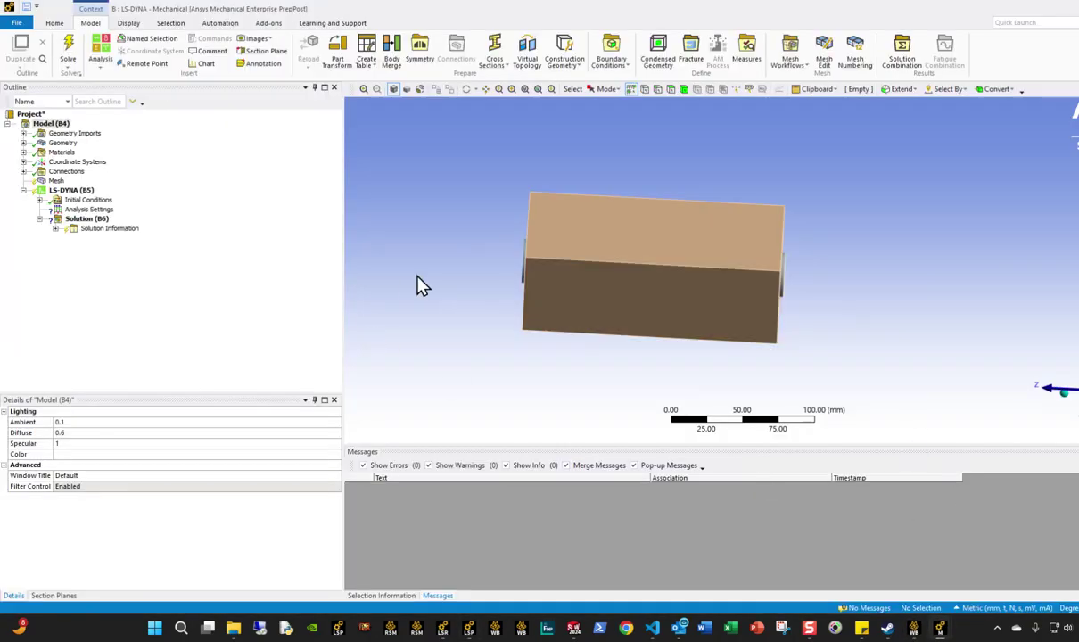
left_click(548, 628)
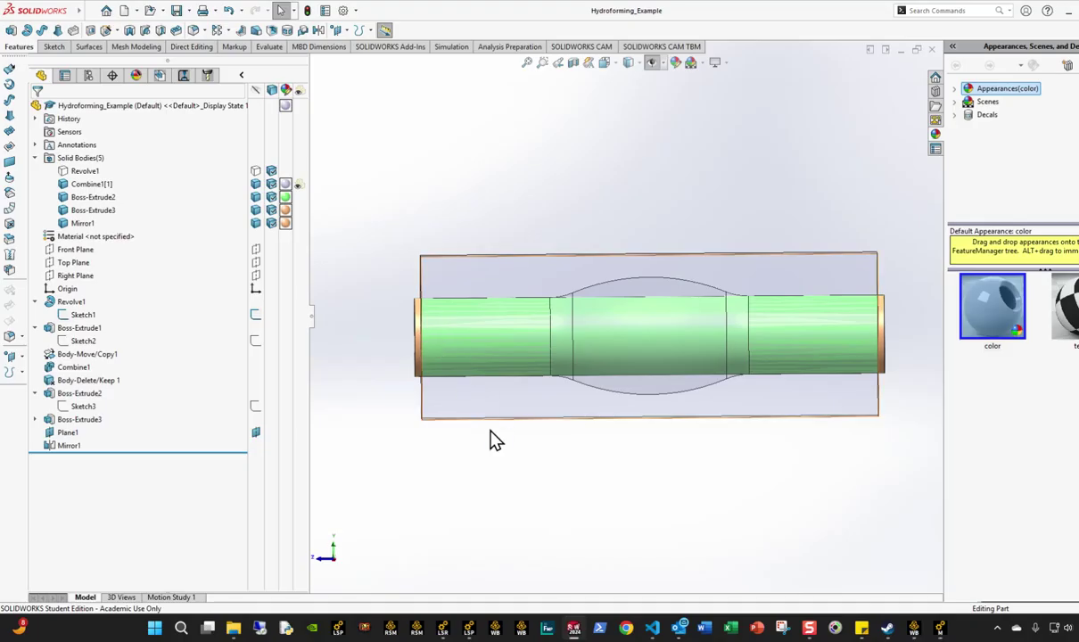
middle_click_drag(500, 450, 496, 448)
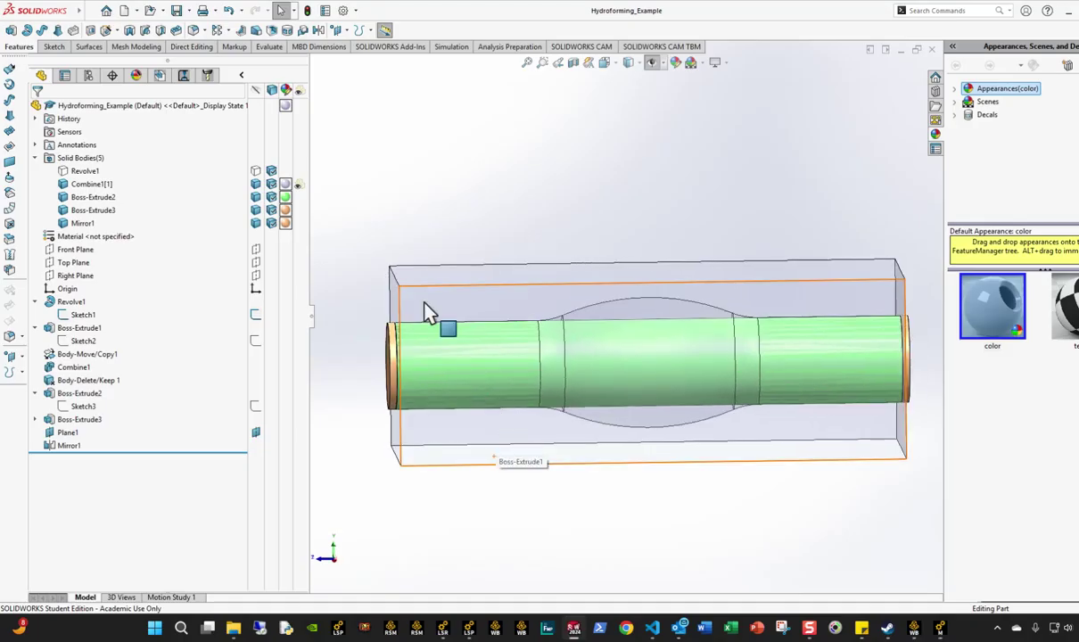
left_click(255, 196)
left_click(256, 223)
middle_click_drag(624, 348, 609, 400)
left_click(631, 457)
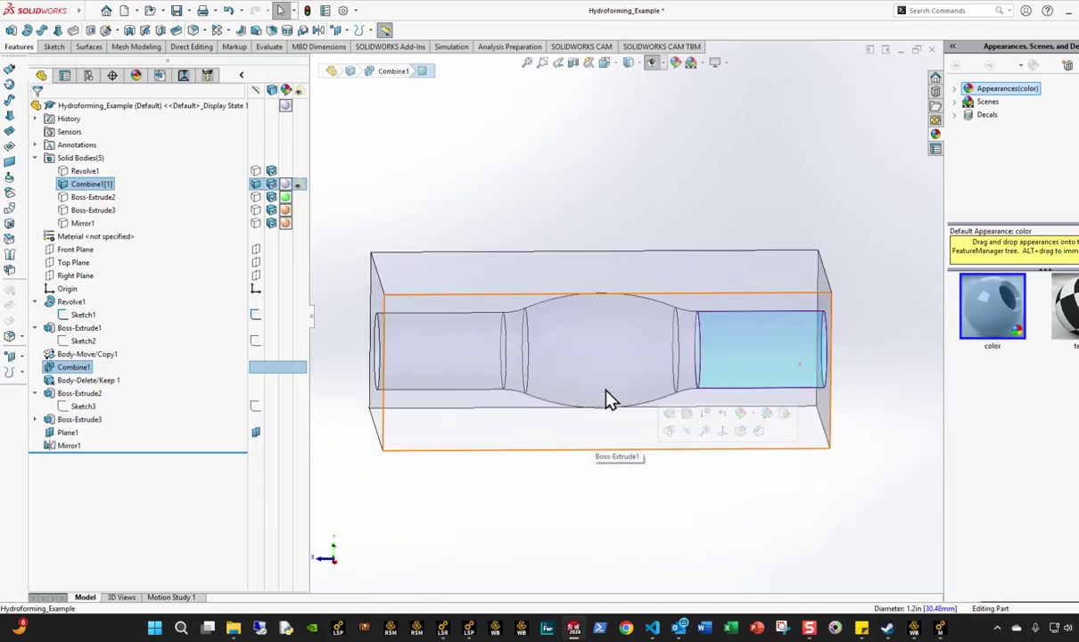
Step: Show the two end caps and the tube body again inside the transparent fixture
left_click(259, 210)
left_click(258, 224)
middle_click_drag(588, 357, 472, 305)
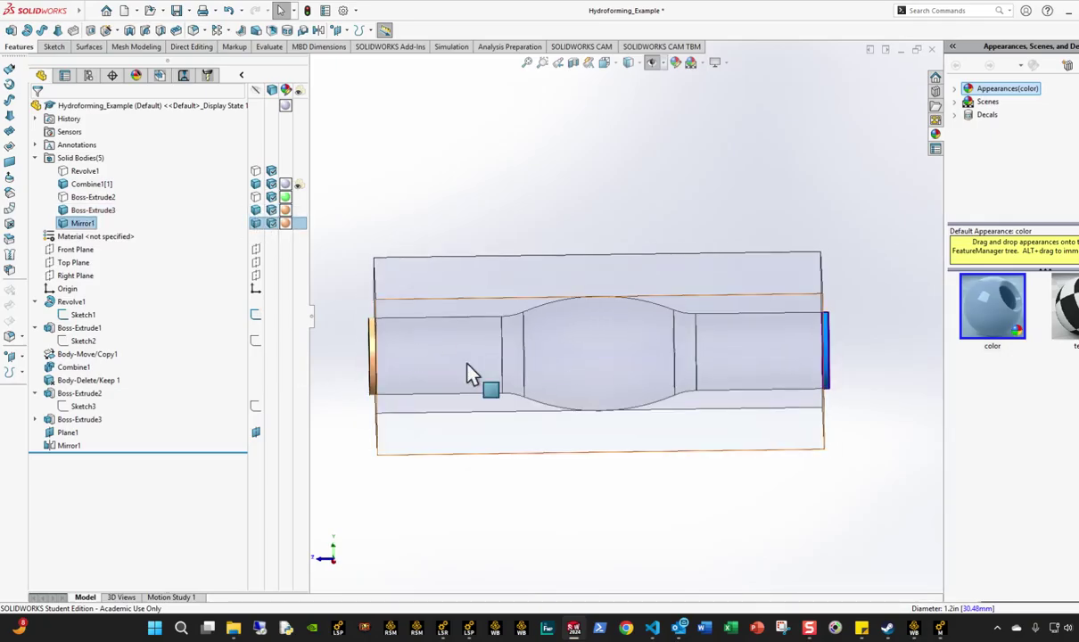
left_click(258, 197)
left_click(575, 190)
middle_click_drag(575, 190, 614, 259)
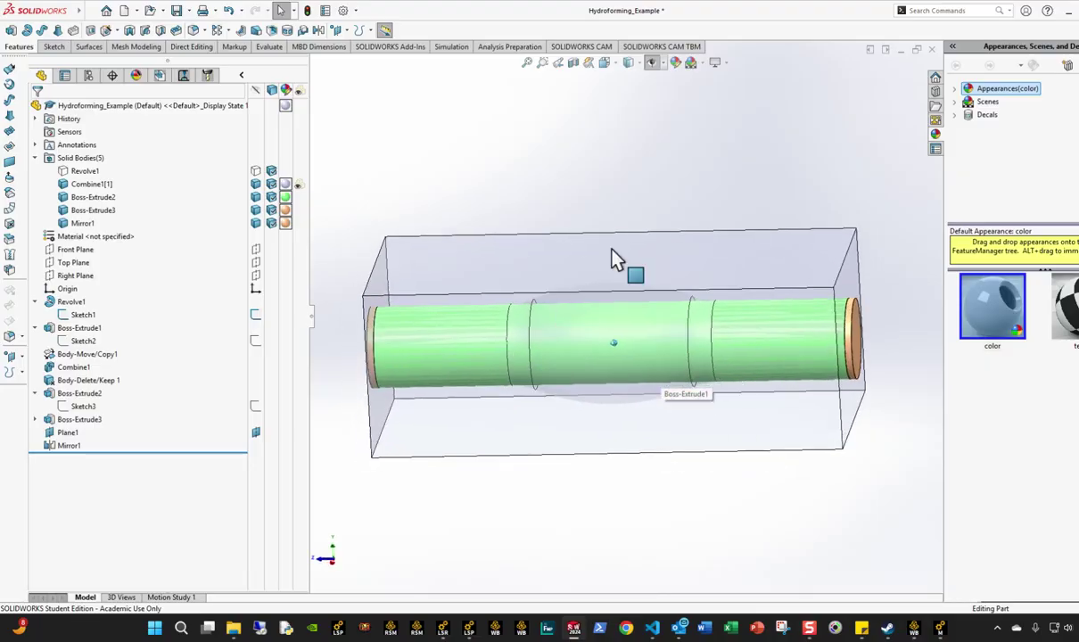
Step: Create a planar section view through the part on the Right Plane and inspect the tube, caps and cavity
left_click(587, 63)
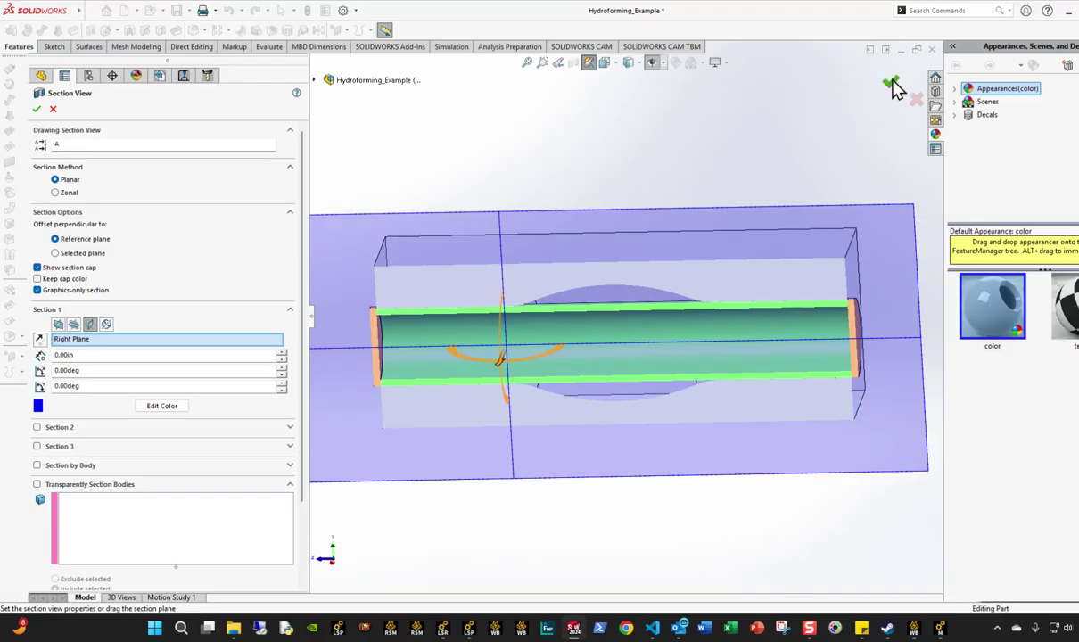
left_click(891, 89)
middle_click_drag(466, 381, 407, 373)
middle_click_drag(606, 351, 702, 359)
middle_click_drag(515, 359, 749, 385)
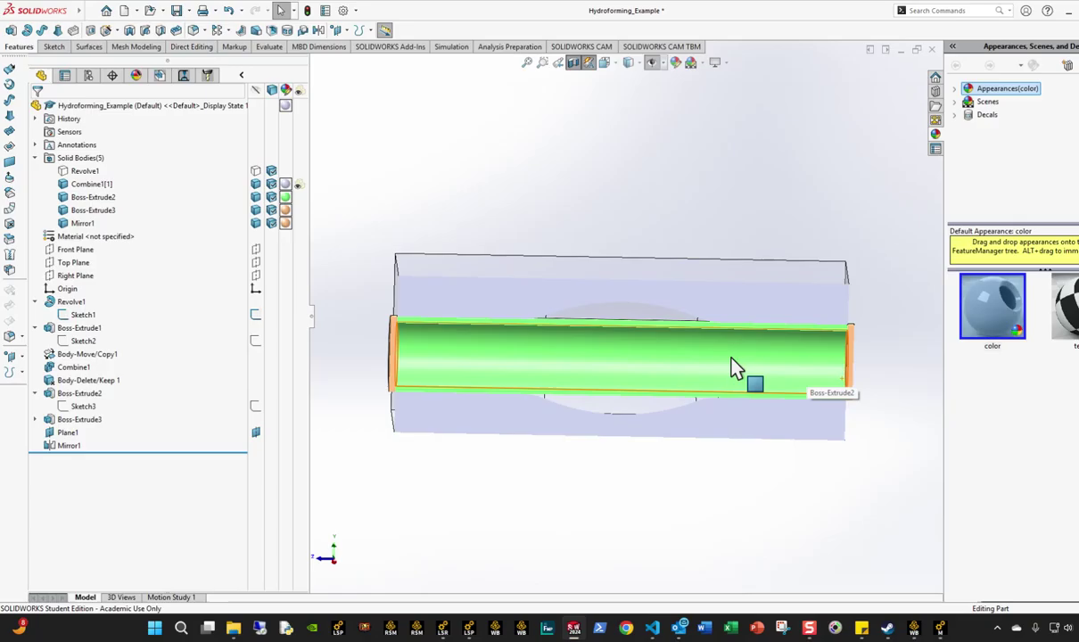
Step: Switch to the B: LS-DYNA model in Ansys Mechanical and cut it lengthwise with a section plane
mouse_move(940, 629)
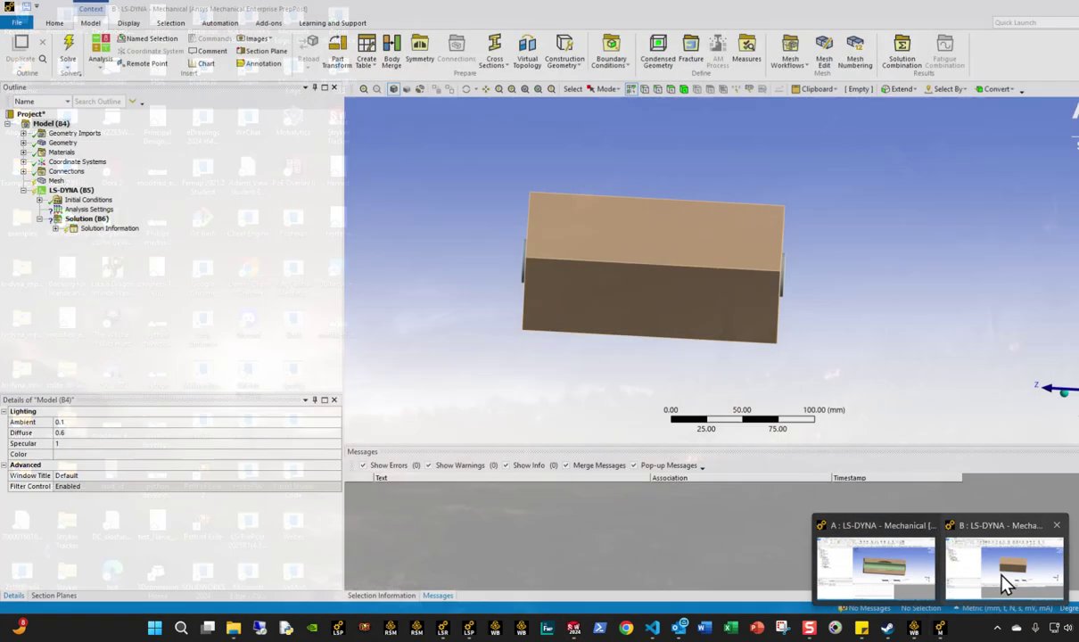
left_click(999, 585)
middle_click_drag(475, 364, 248, 551)
left_click(55, 594)
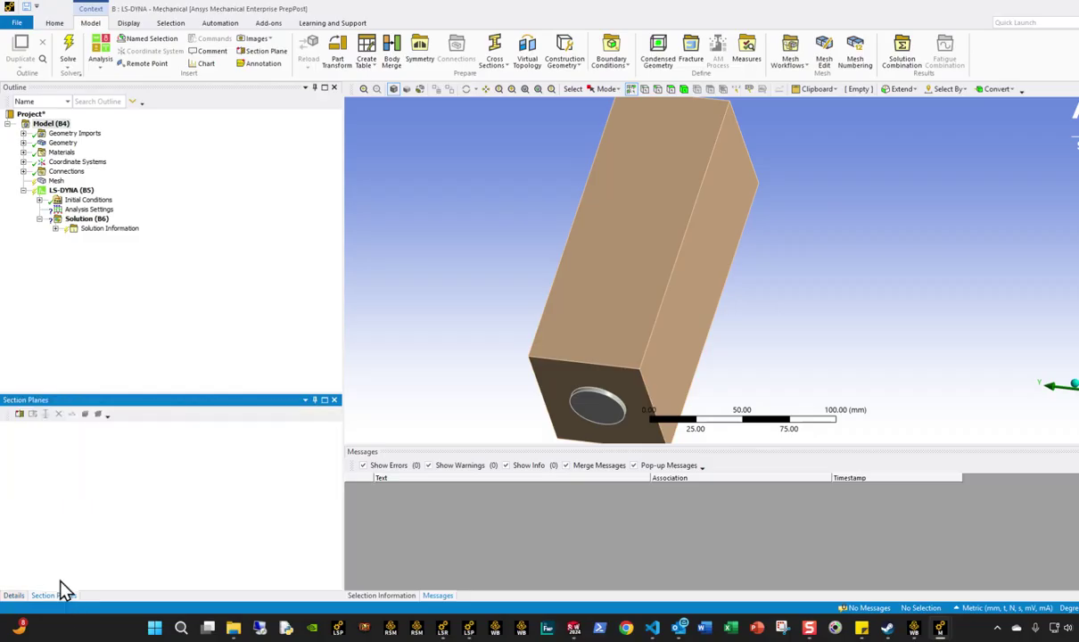
middle_click_drag(785, 350, 873, 418)
left_click(19, 415)
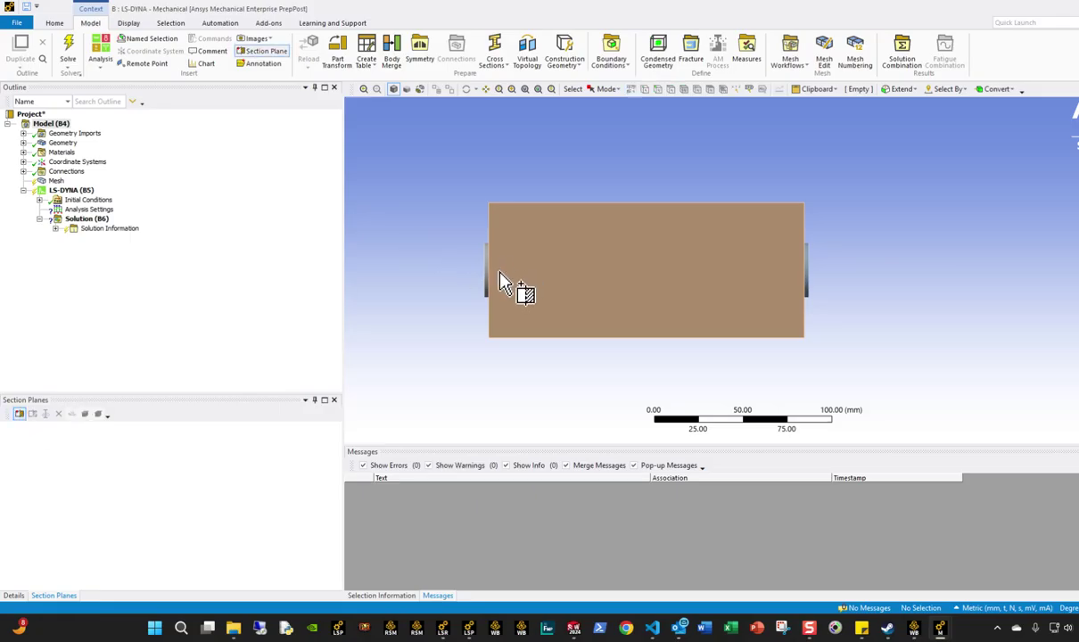
left_click_drag(455, 273, 876, 278)
middle_click_drag(671, 288, 678, 352)
Step: Examine the AL 5052 H32 material properties in the model's material data
left_click(23, 143)
left_click(23, 162)
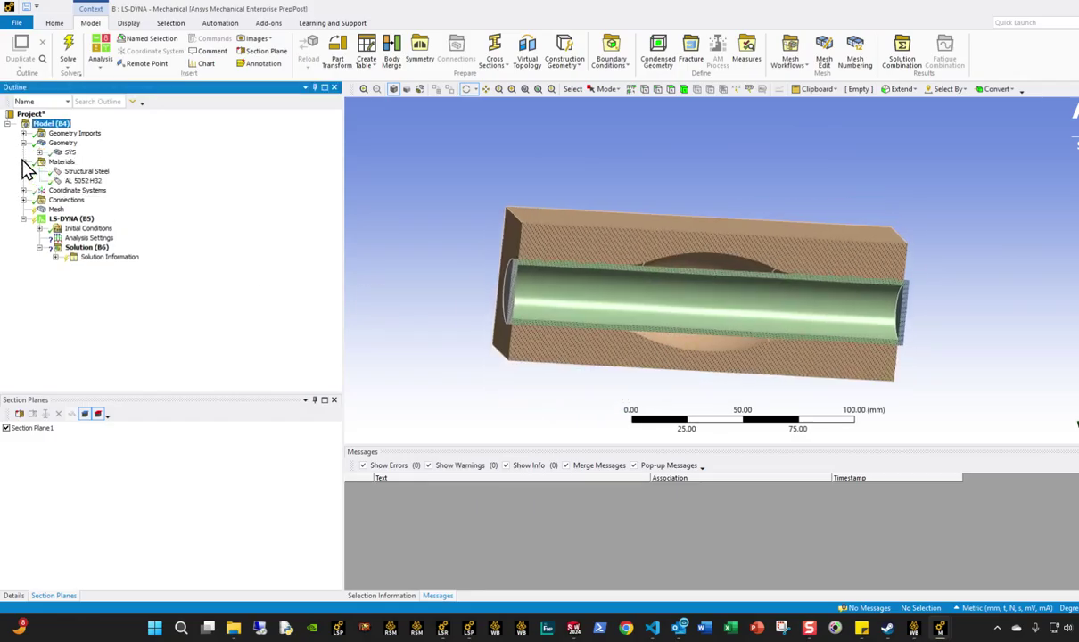
left_click(80, 181)
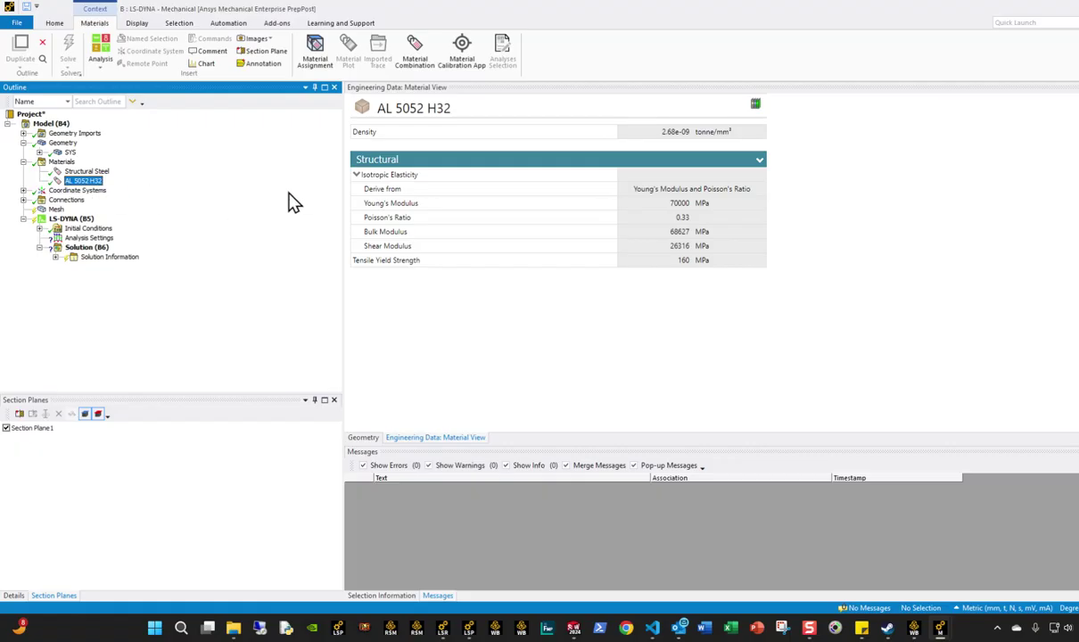
Step: Rename the Instance 3\Solid1 body as Tube
left_click(62, 162)
left_click(39, 152)
left_click(98, 171)
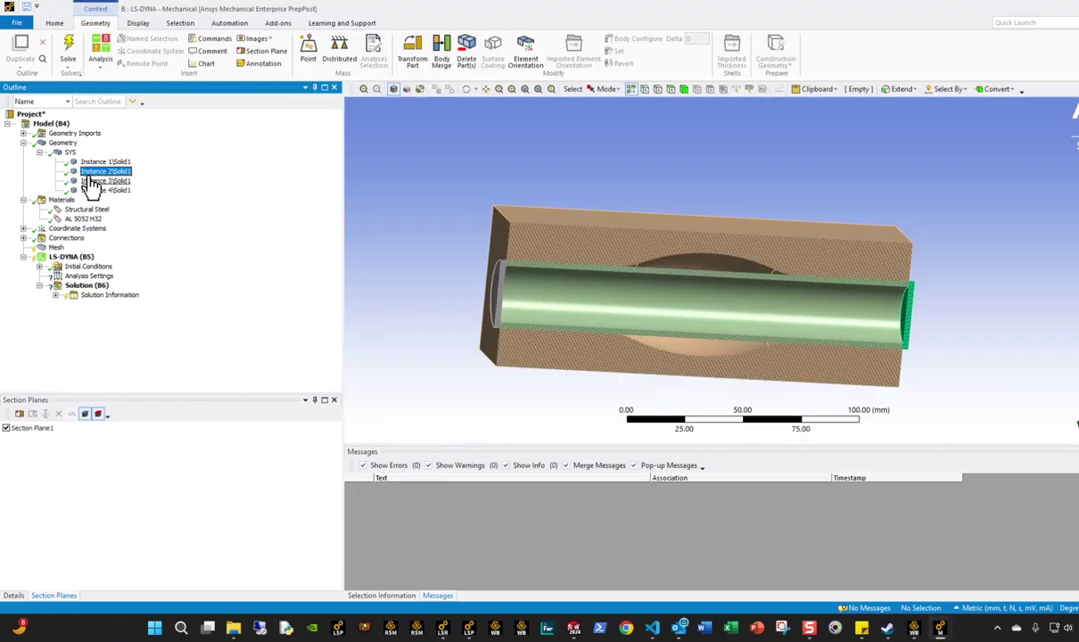
left_click(93, 181)
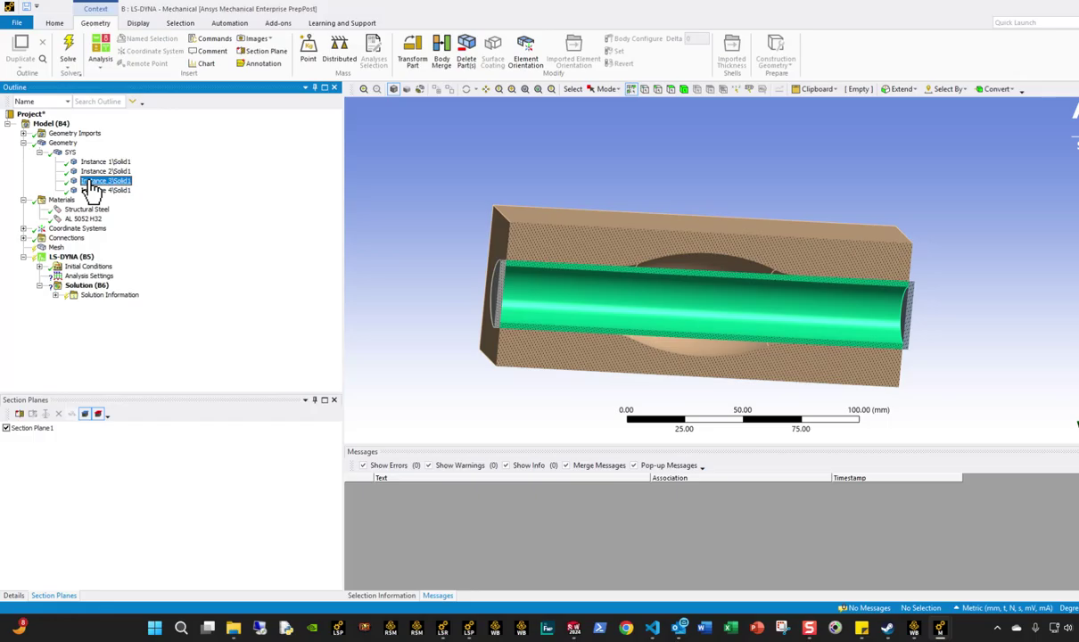
type("Tube")
key("Return")
Step: Assign the AL 5052 H32 material to the Tube body
left_click(16, 594)
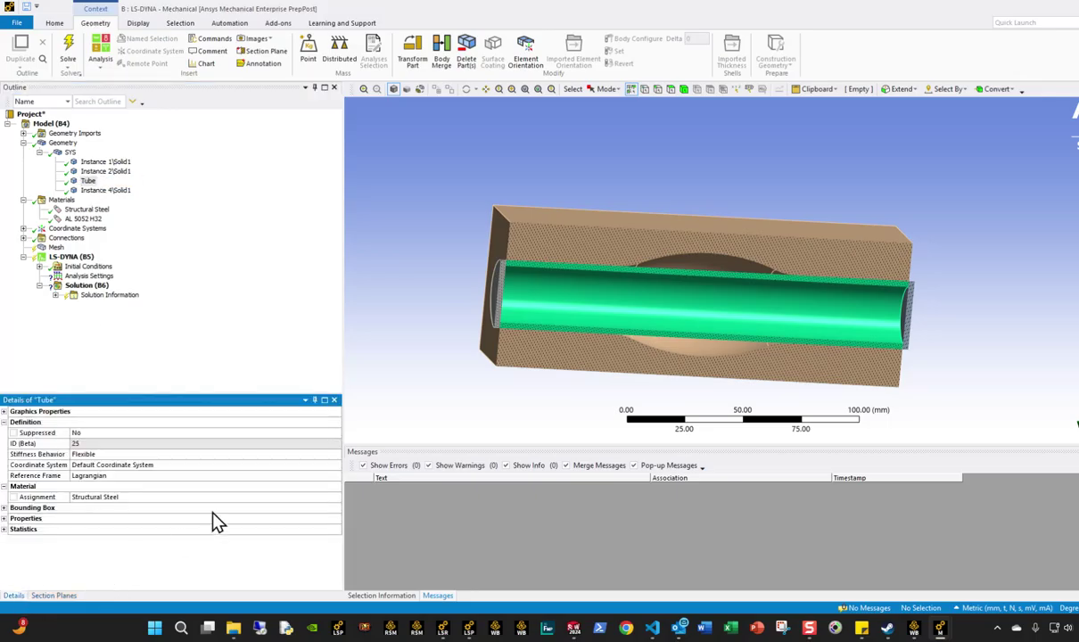
left_click(336, 502)
left_click(334, 500)
left_click(379, 363)
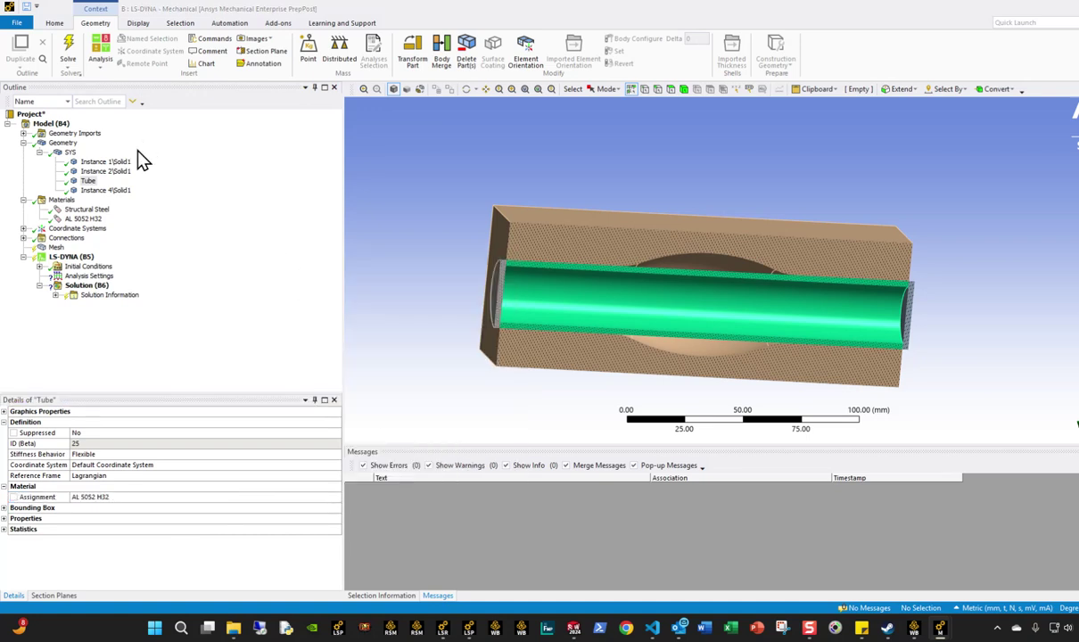
Step: Rename the two end cap bodies, Instance 1\Solid1 and Instance 2\Solid1, as Cap1 and Cap2
left_click(105, 162)
left_click(106, 164)
type("Cap")
key("Return")
left_click(116, 173)
key("F2")
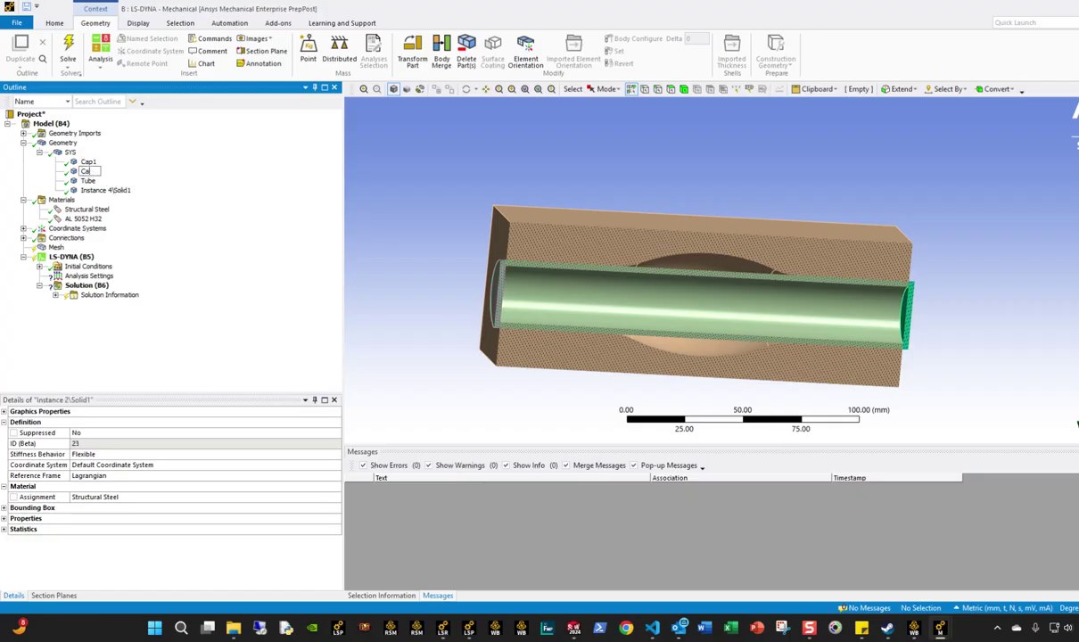
Step: Rename the Instance 4\Solid1 body as Fixture and check the caps and fixture by highlighting each in the model
left_click(116, 190)
key("F2")
type("Fixture")
key("Return")
left_click(86, 163)
left_click(88, 172)
left_click(88, 190)
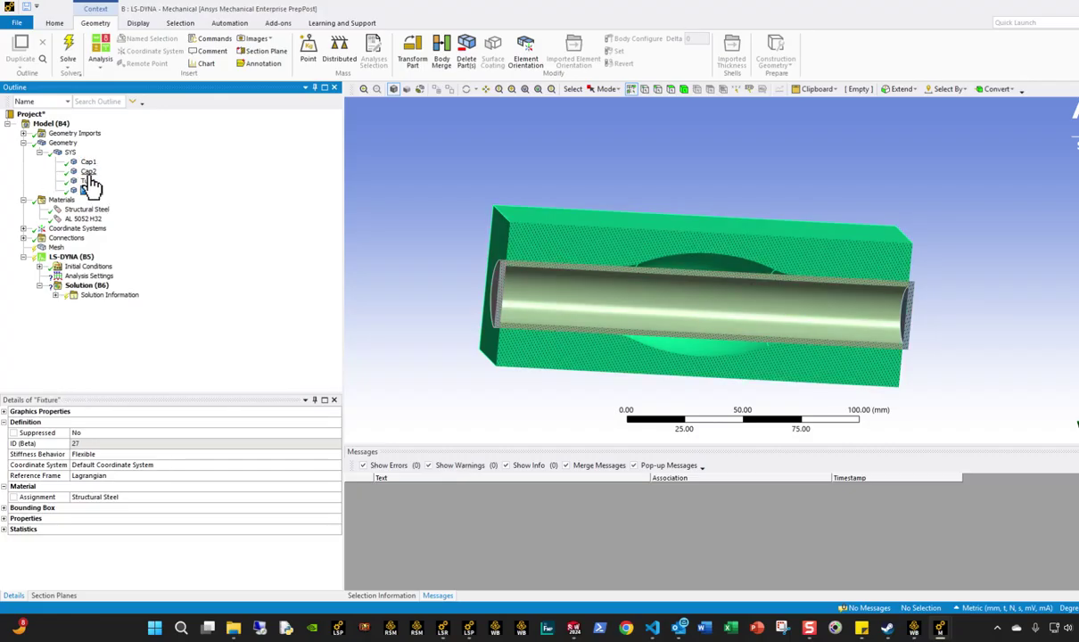
left_click(87, 172)
left_click(88, 163)
mouse_move(500, 354)
middle_mouse_down()
mouse_move(506, 364)
mouse_move(496, 352)
middle_mouse_up()
Step: Add a Deformable To Rigid condition to the LS-DYNA analysis and scope it to the two end cap bodies
left_click(45, 257)
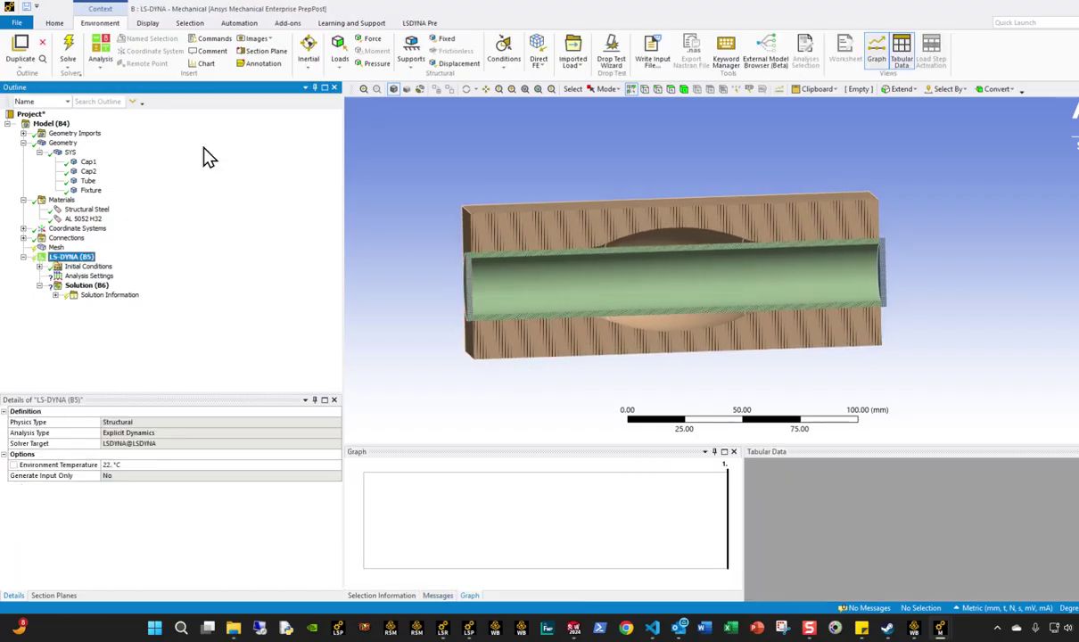
left_click(421, 24)
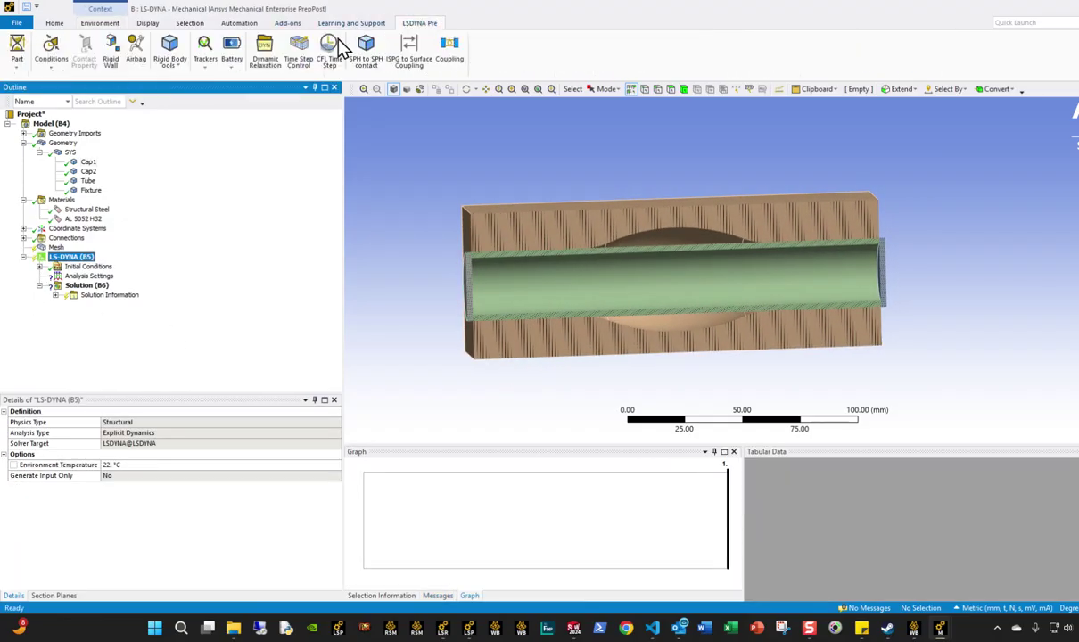
left_click(41, 67)
left_click(82, 116)
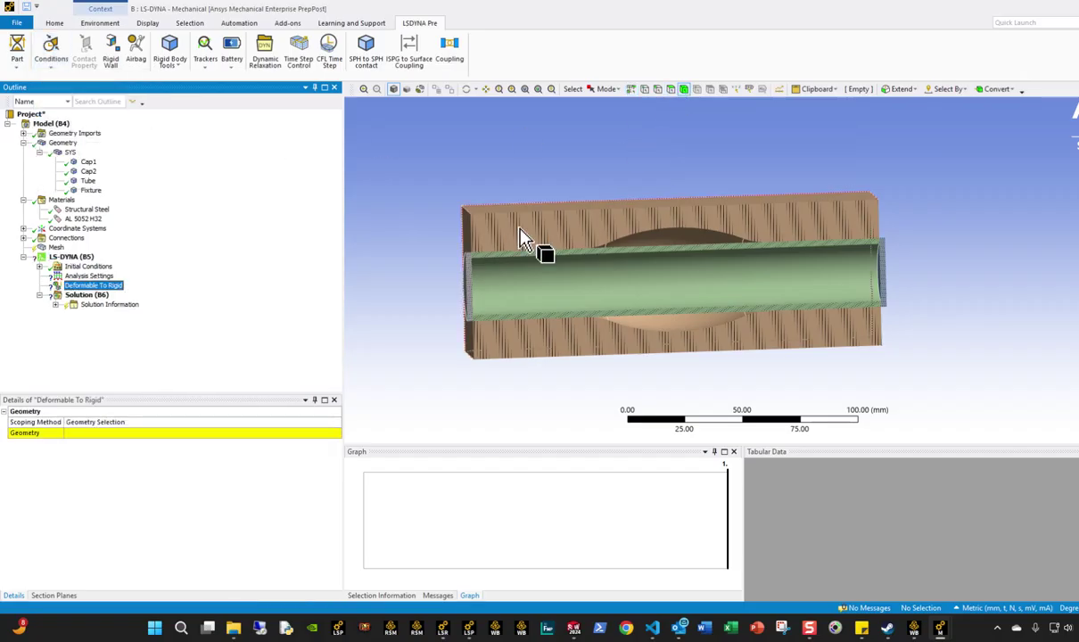
left_click(473, 291)
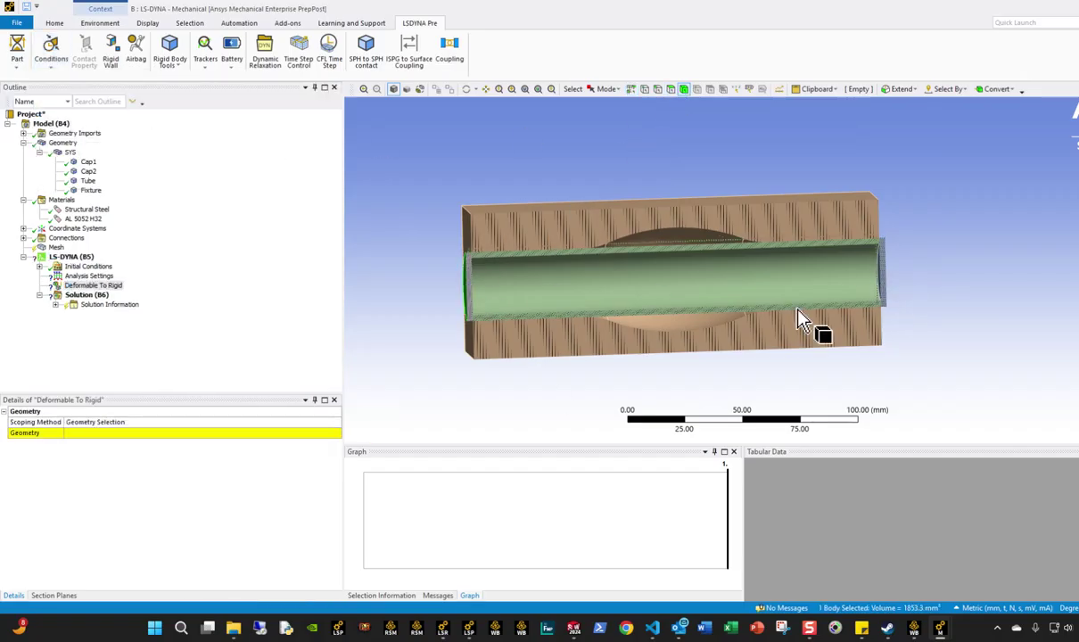
left_click(887, 282, "ctrl")
middle_click_drag(812, 357, 753, 366)
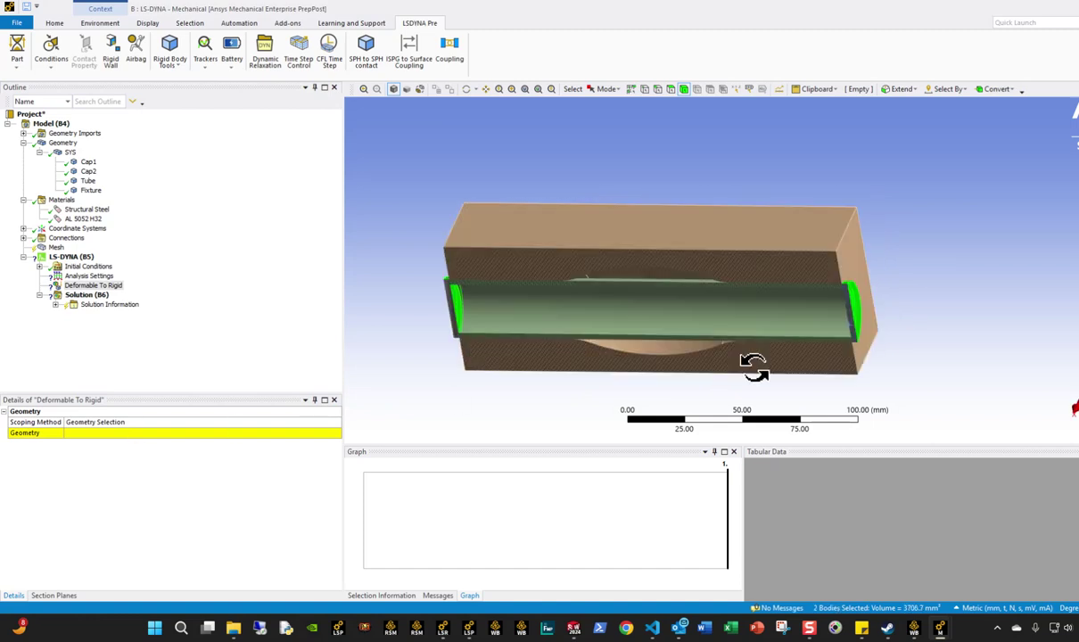
left_click(109, 433)
left_click(106, 433)
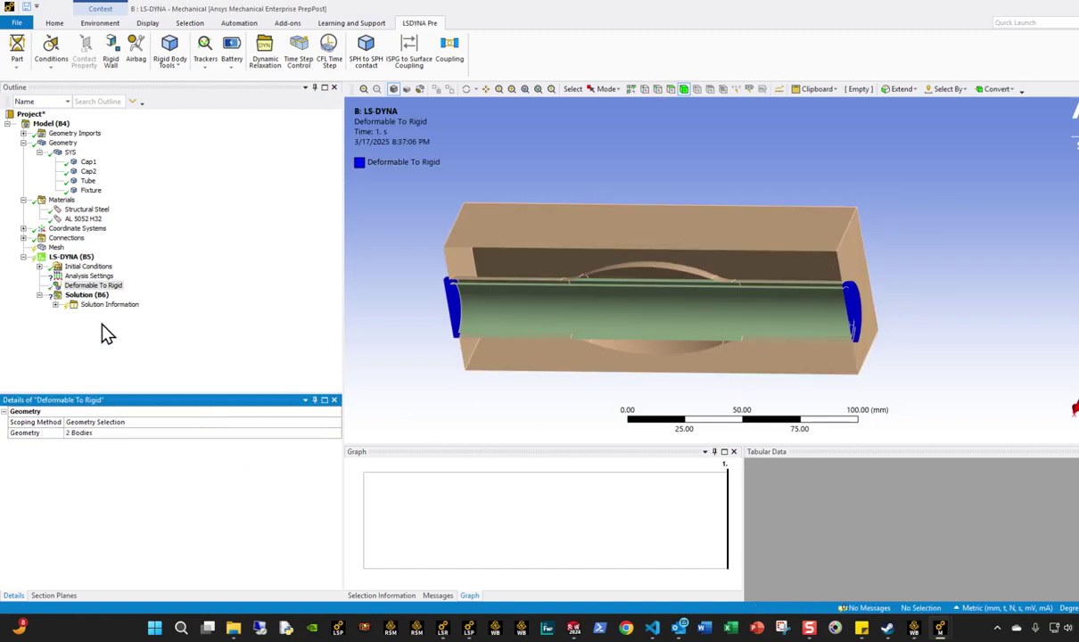
Step: Add a Fixed Support scoped to the outer end faces of both caps
left_click(72, 256)
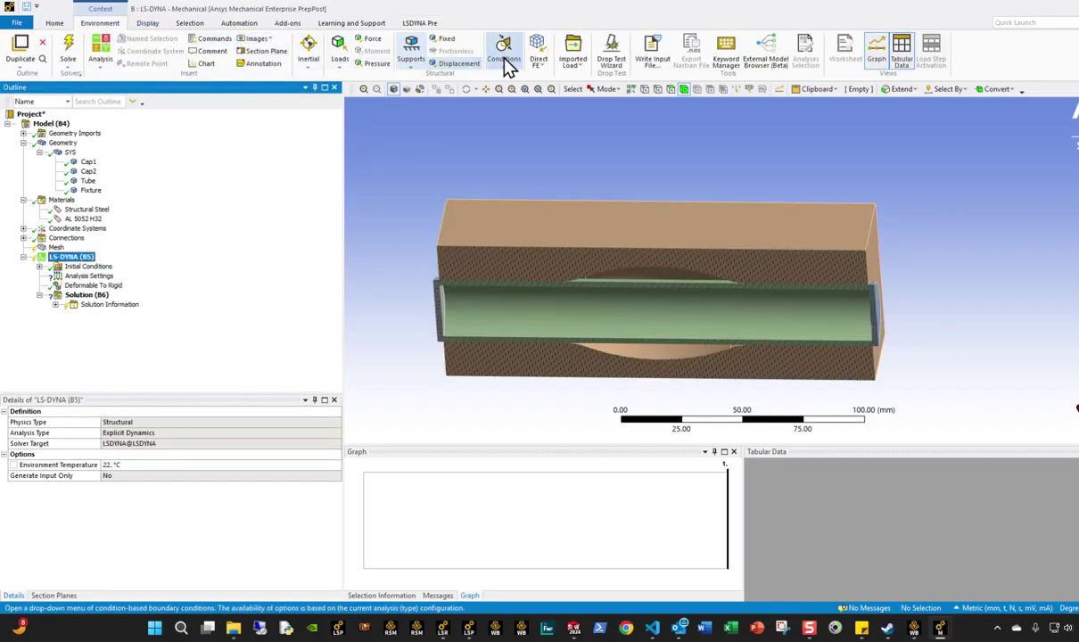
left_click(446, 39)
middle_click_drag(500, 294, 602, 316)
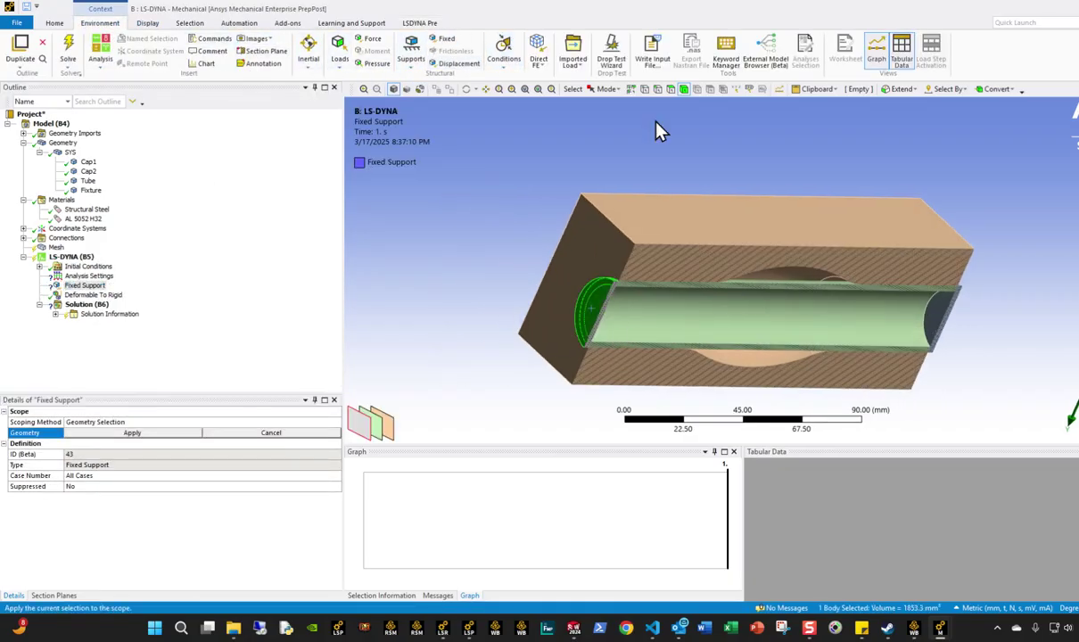
left_click(671, 89)
left_click(606, 339)
middle_click_drag(607, 339, 766, 373)
left_click(901, 330, "ctrl")
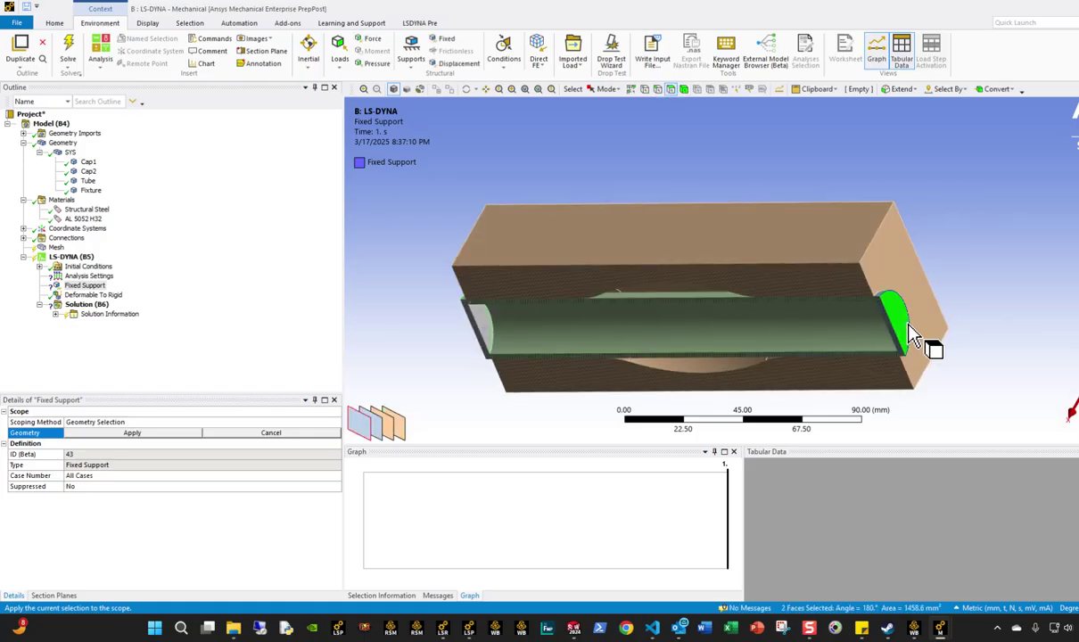
left_click(162, 434)
middle_click_drag(807, 287, 709, 274)
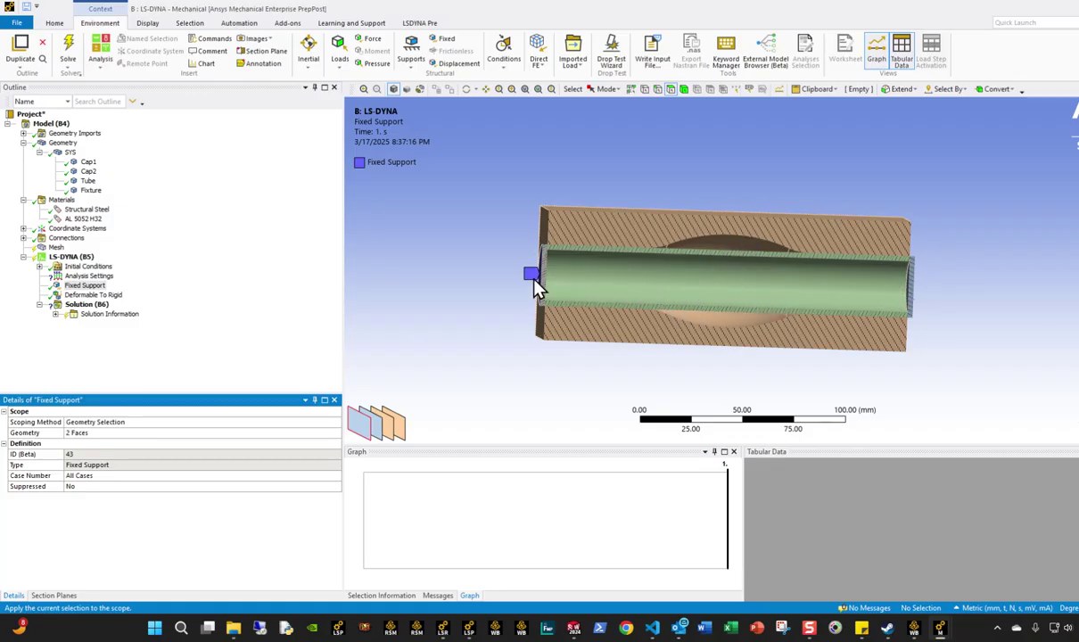
middle_click_drag(956, 317, 666, 265)
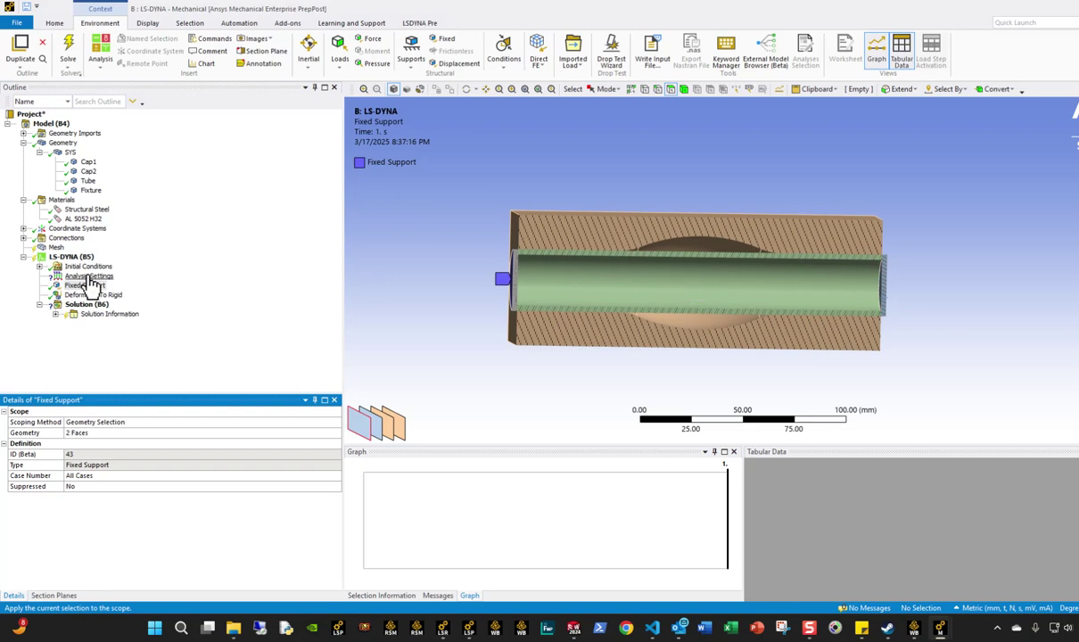
middle_click_drag(468, 228, 629, 162)
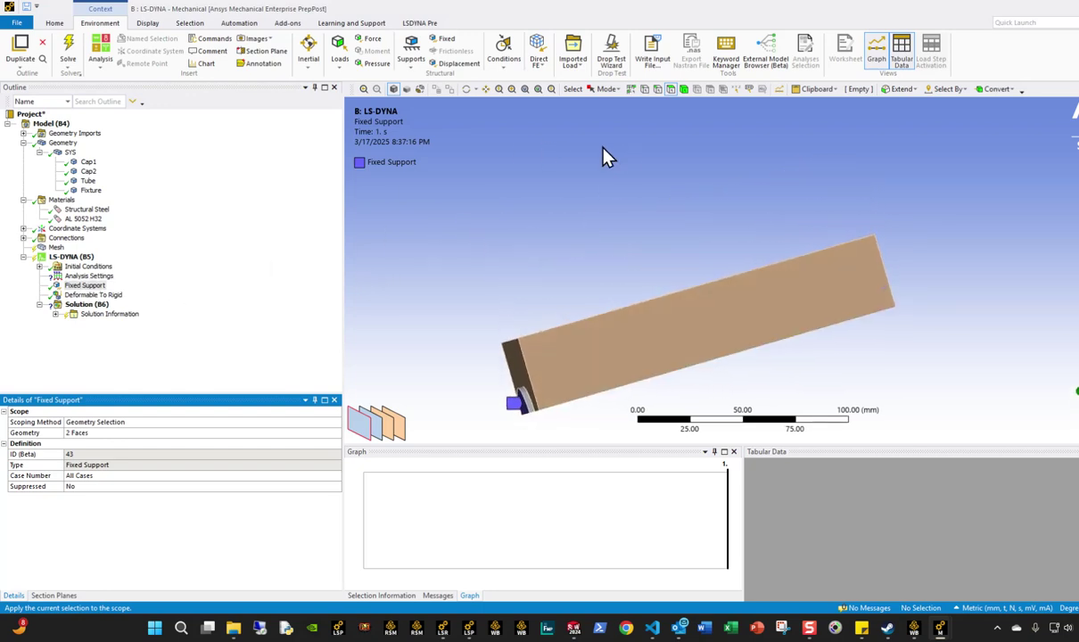
Step: Add another Fixed Support scoped to three of the fixture's long outer faces
left_click(443, 40)
left_click(589, 361)
left_click(585, 344, "ctrl")
middle_click_drag(585, 344, 602, 461)
left_click(548, 412, "ctrl")
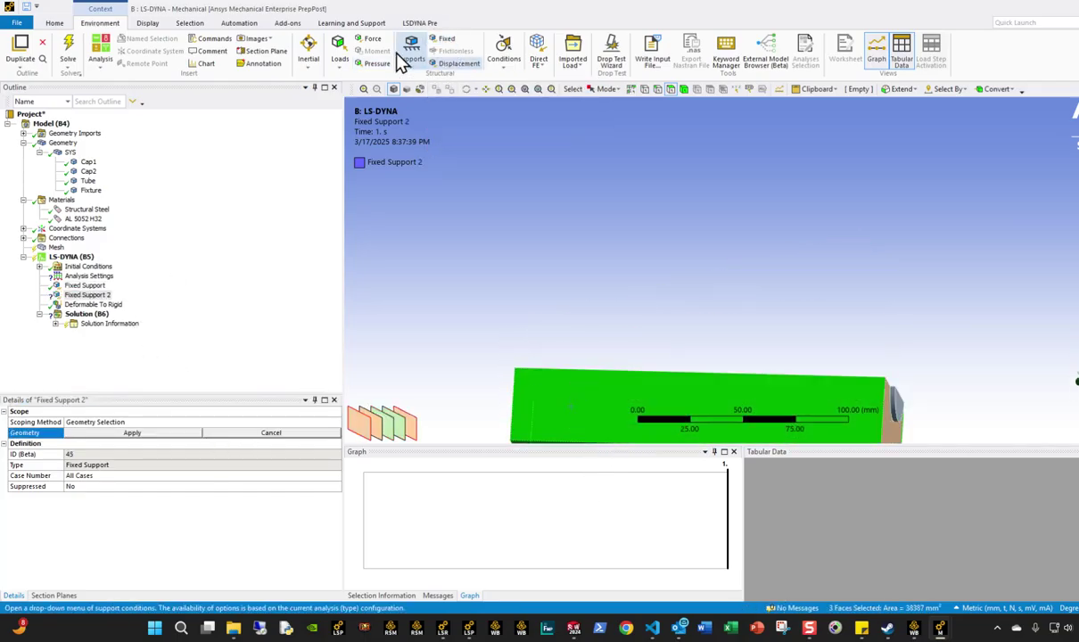
left_click(444, 39)
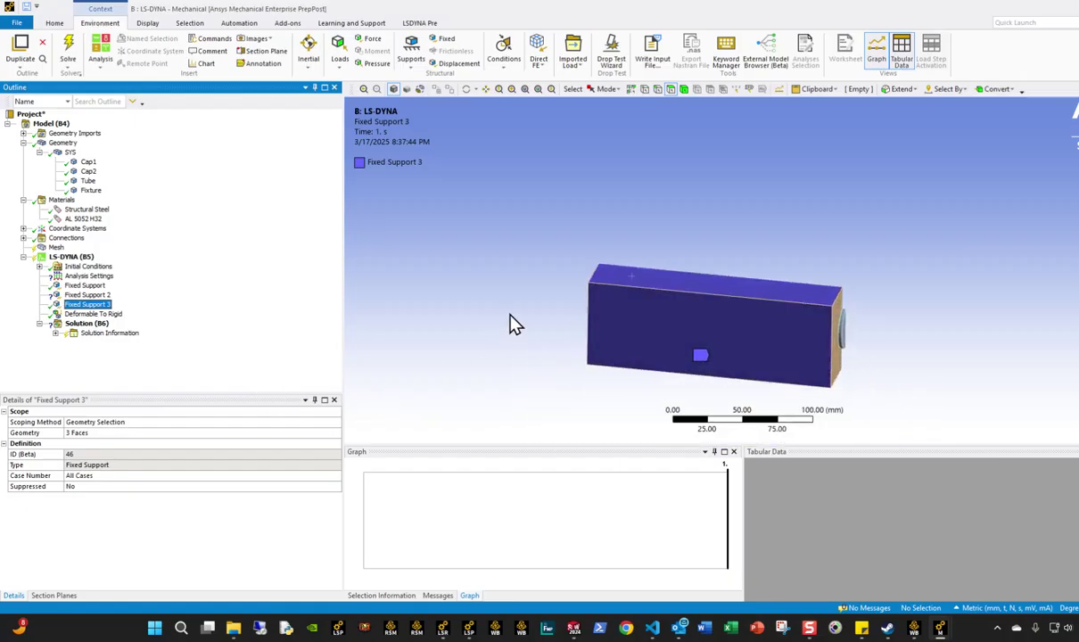
Step: Check the fixture with the section plane, then extend Fixed Support 3 to include its remaining long outer face
left_click(55, 595)
left_click(13, 429)
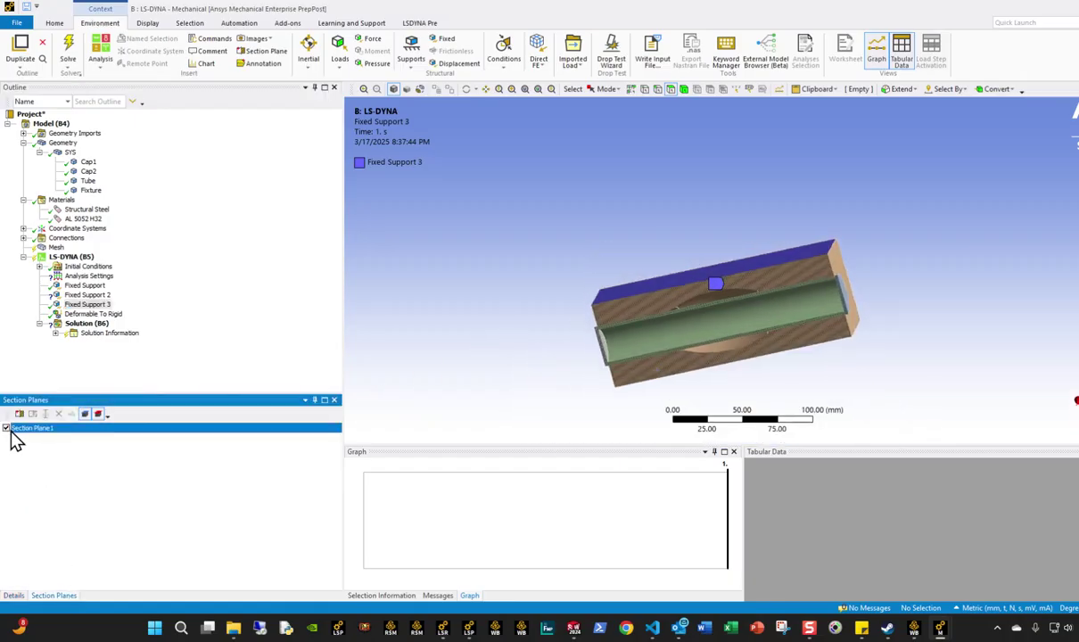
left_click(7, 429)
left_click(87, 304)
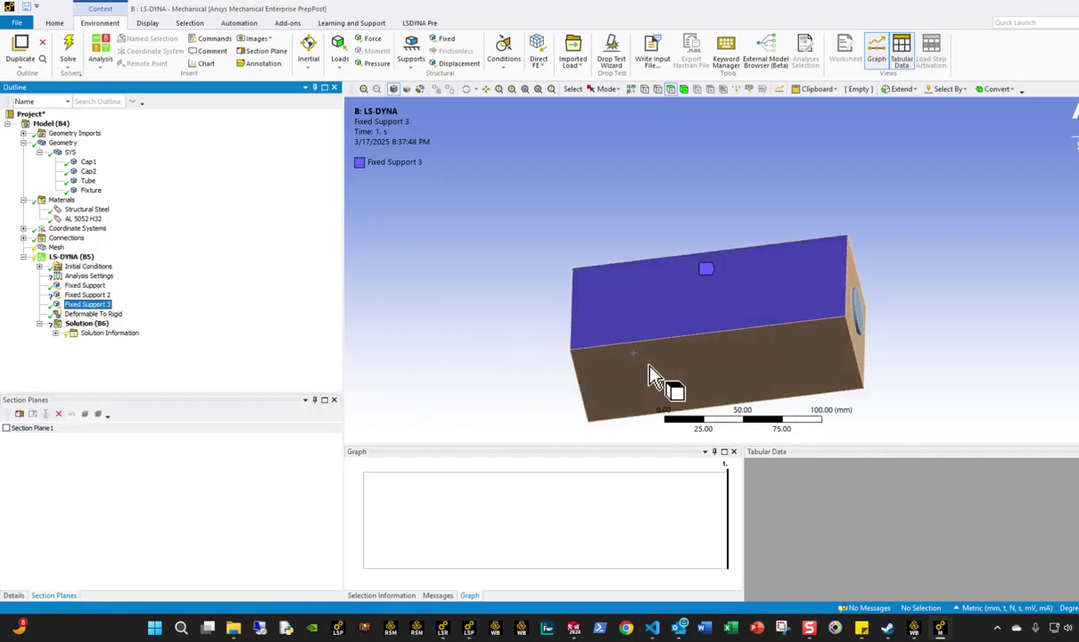
left_click(13, 596)
left_click(132, 433)
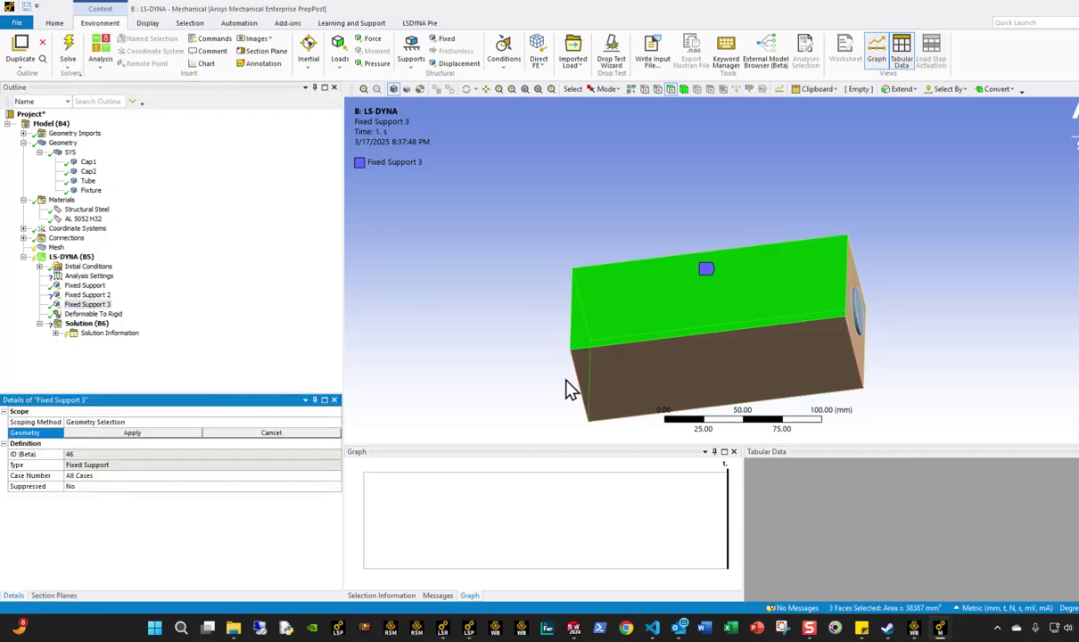
left_click(132, 433)
Step: Turn Section Plane 1 back on and suppress the Body Interaction under Connections
left_click(52, 595)
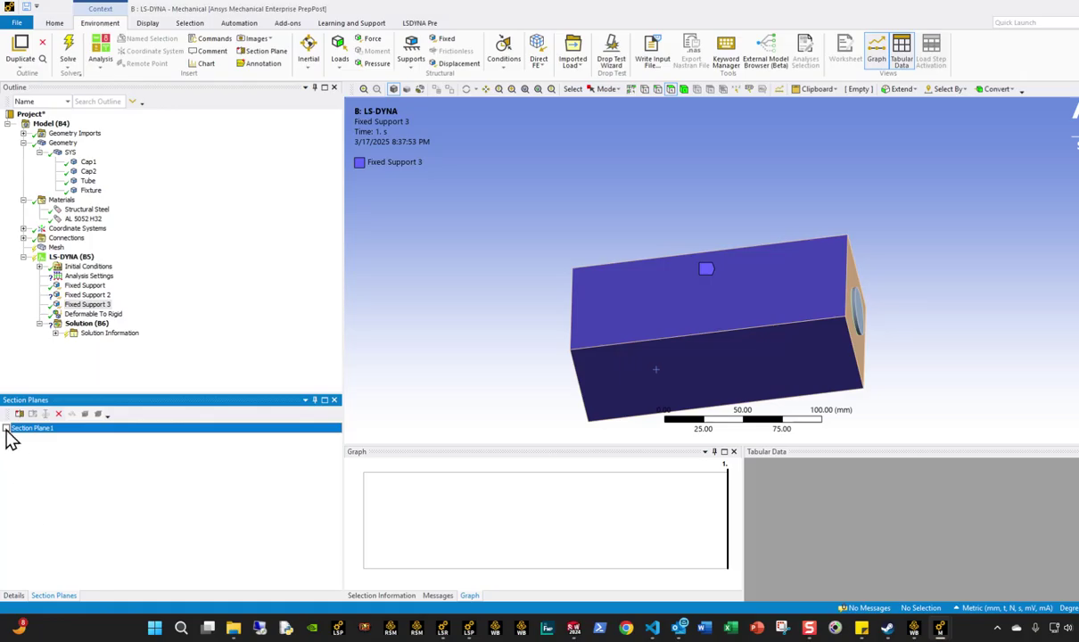
left_click(6, 428)
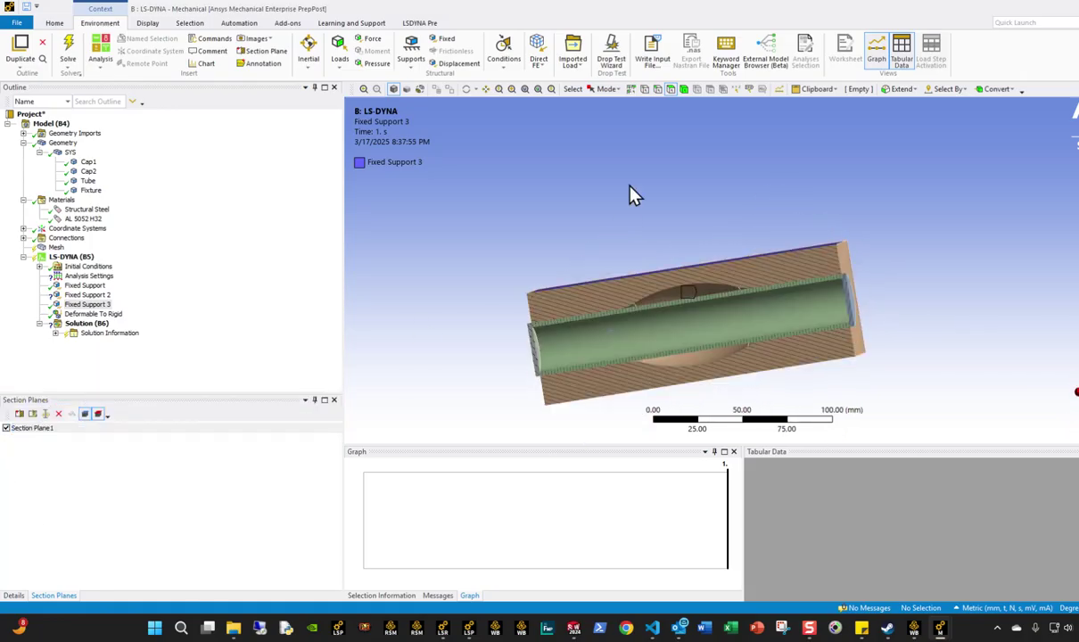
left_click(23, 228)
left_click(23, 247)
left_click(29, 251)
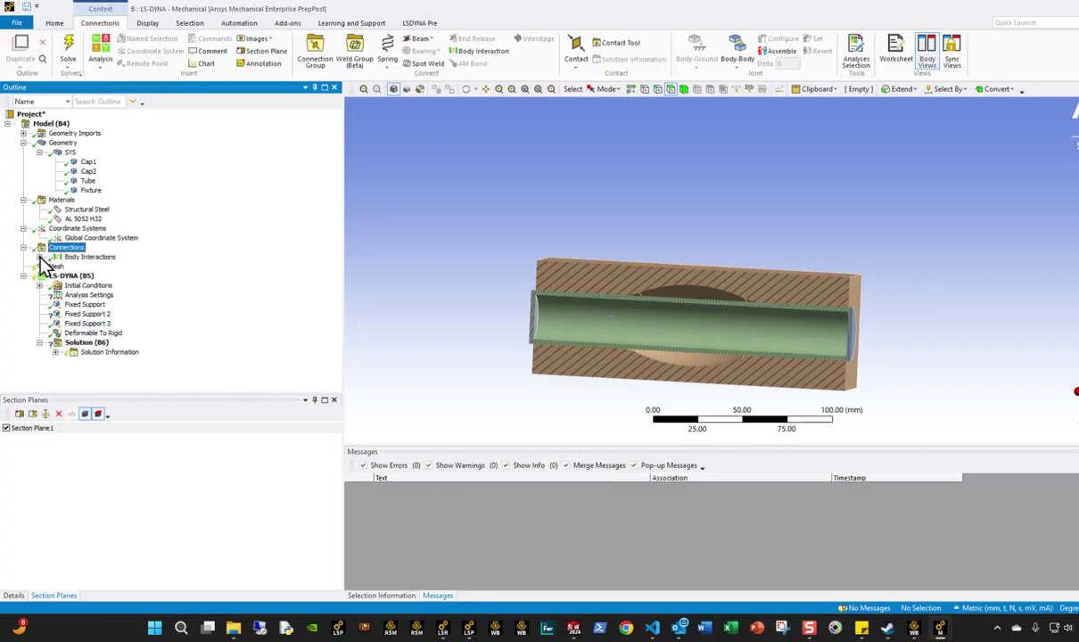
left_click(39, 257)
right_click(98, 266)
key("Escape")
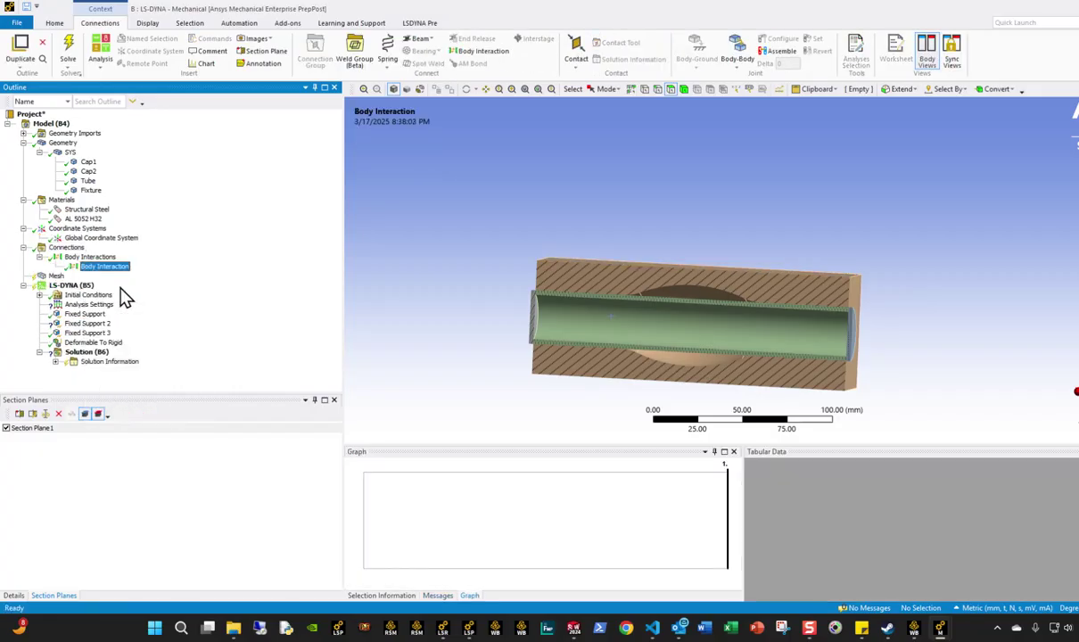
Step: Set the global mesh element size to 3.0 mm
left_click(56, 276)
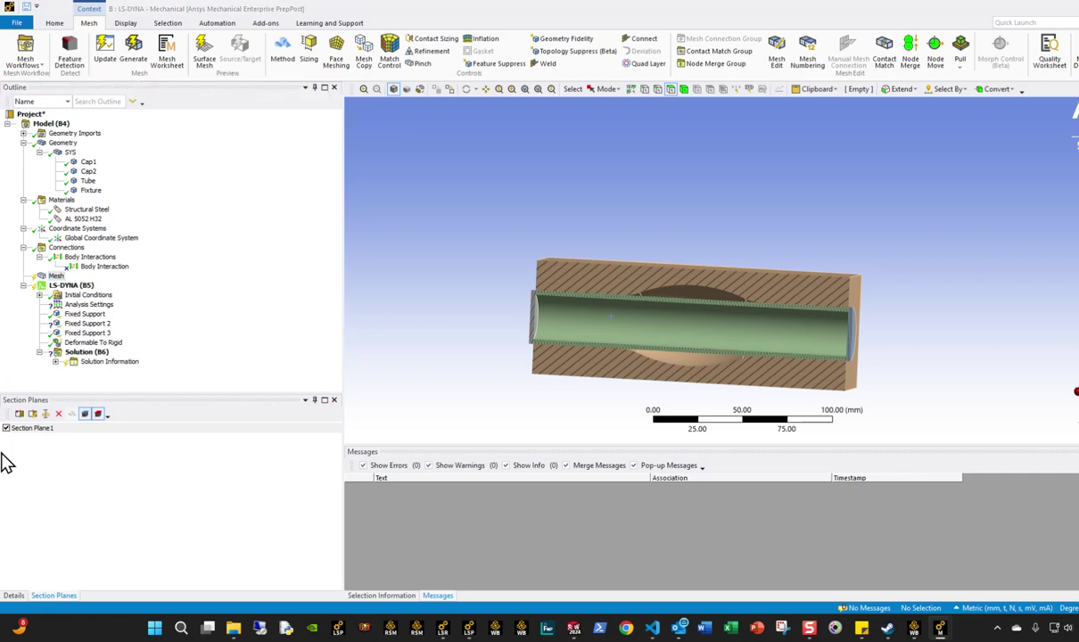
left_click(56, 278)
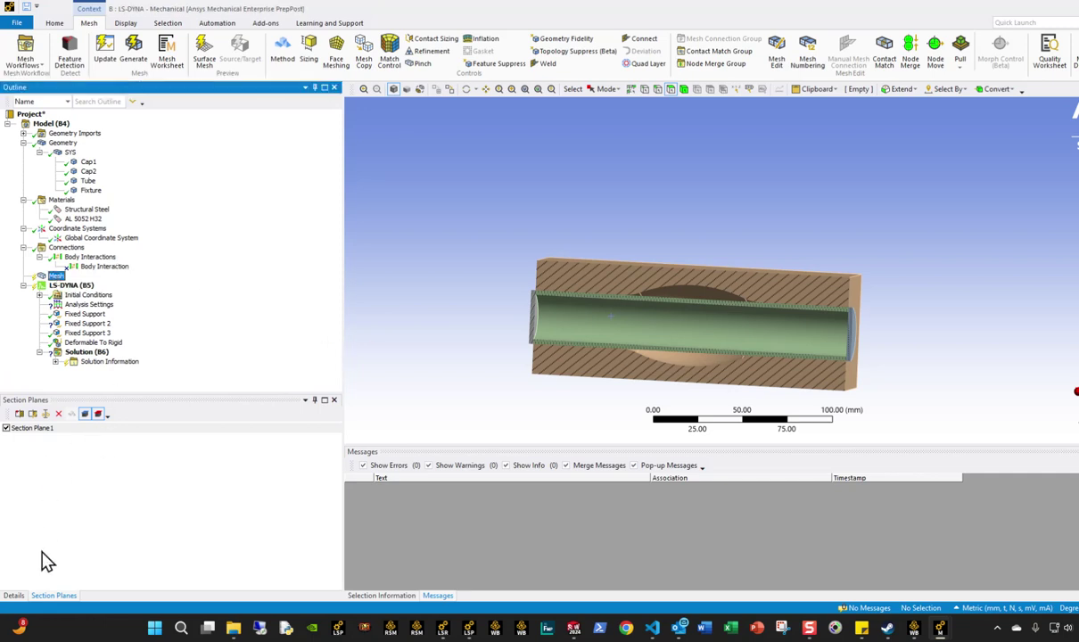
left_click(13, 595)
left_click(109, 464)
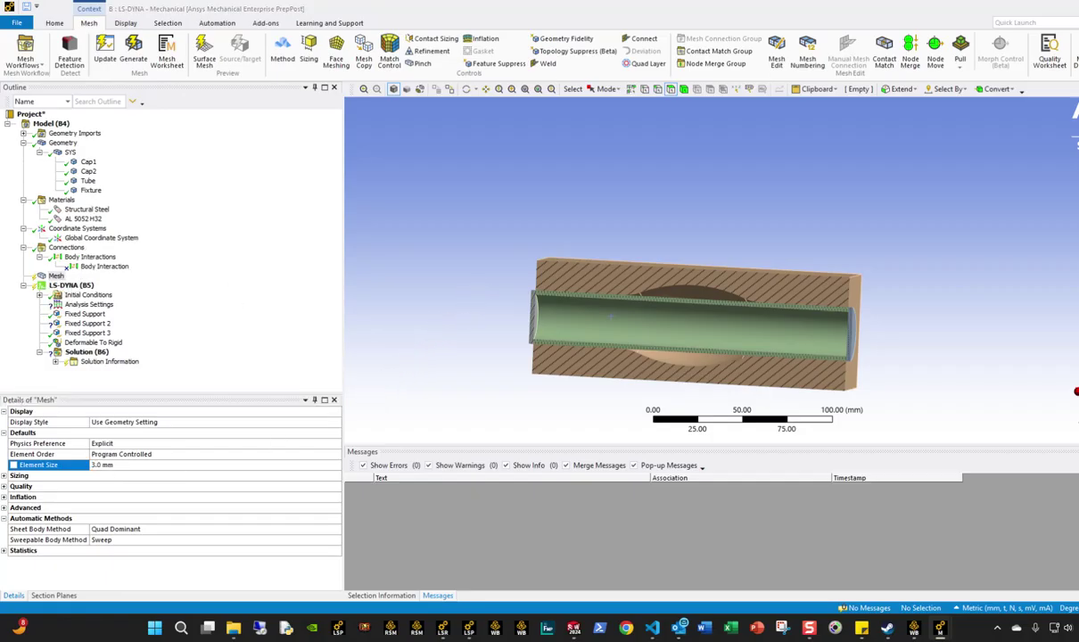
Step: Hide every body except the tube and bring its cut end face into close view
left_click(613, 331)
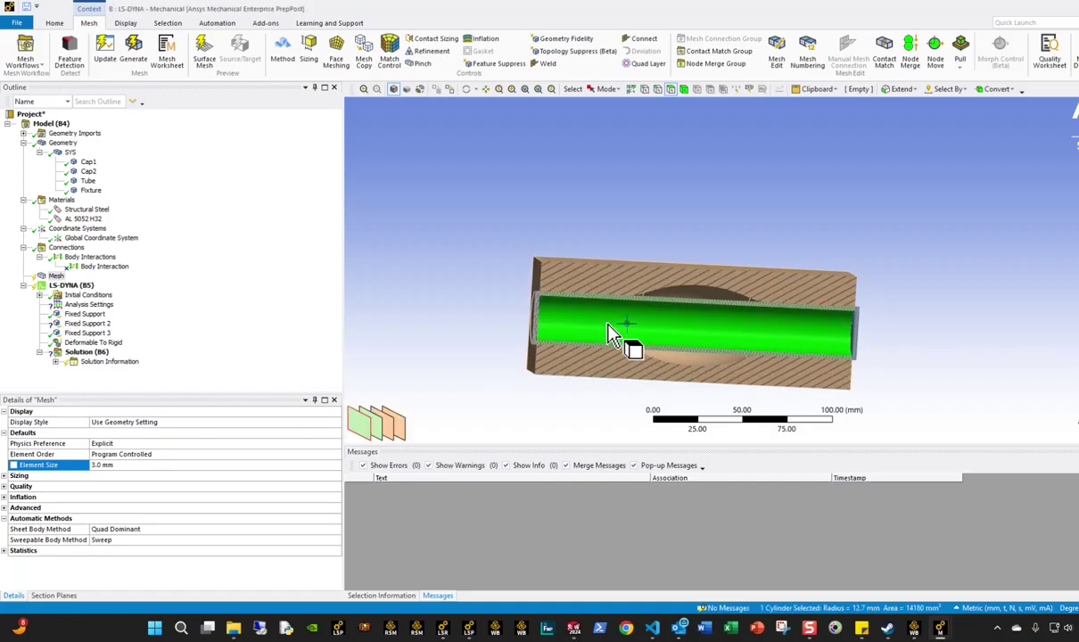
right_click(621, 339)
left_click(673, 107)
left_click(535, 279)
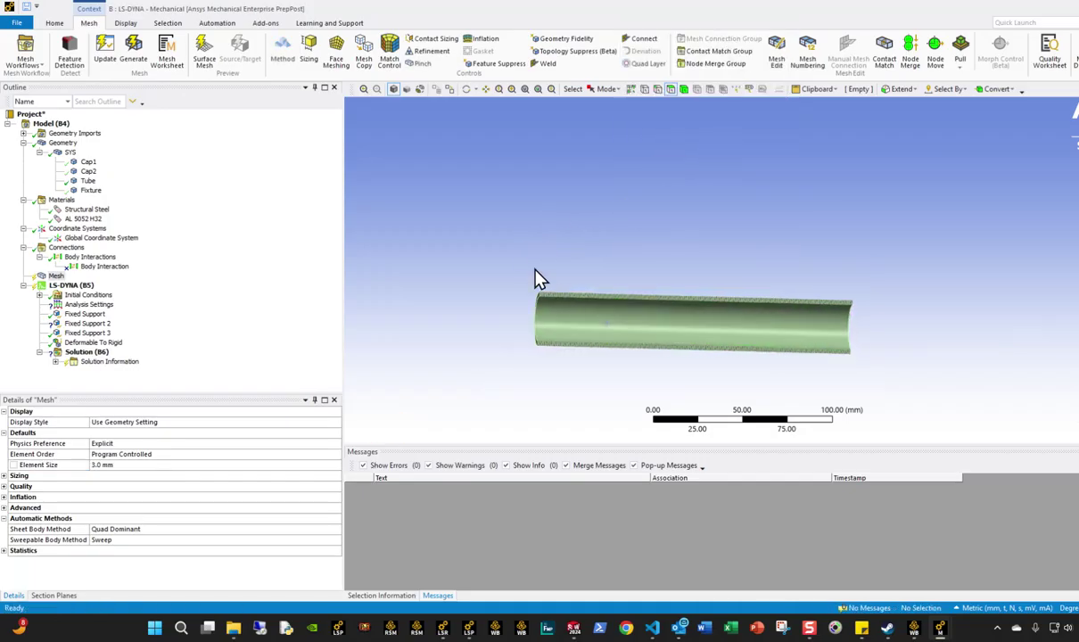
middle_click_drag(539, 279, 645, 318)
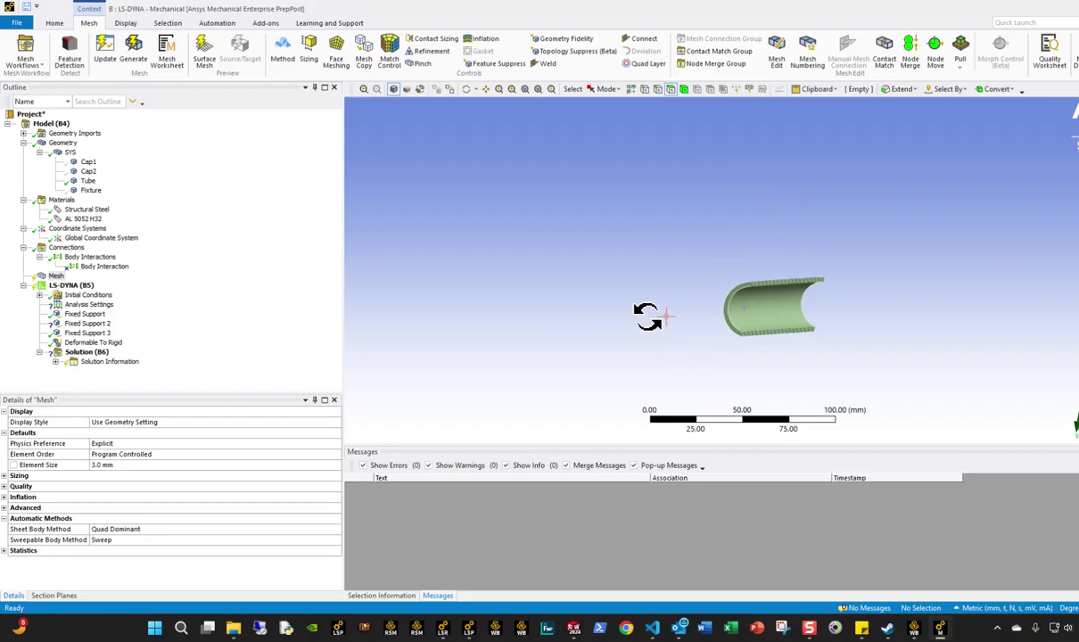
scroll(646, 332, "up", 5)
scroll(645, 339, "down", 3)
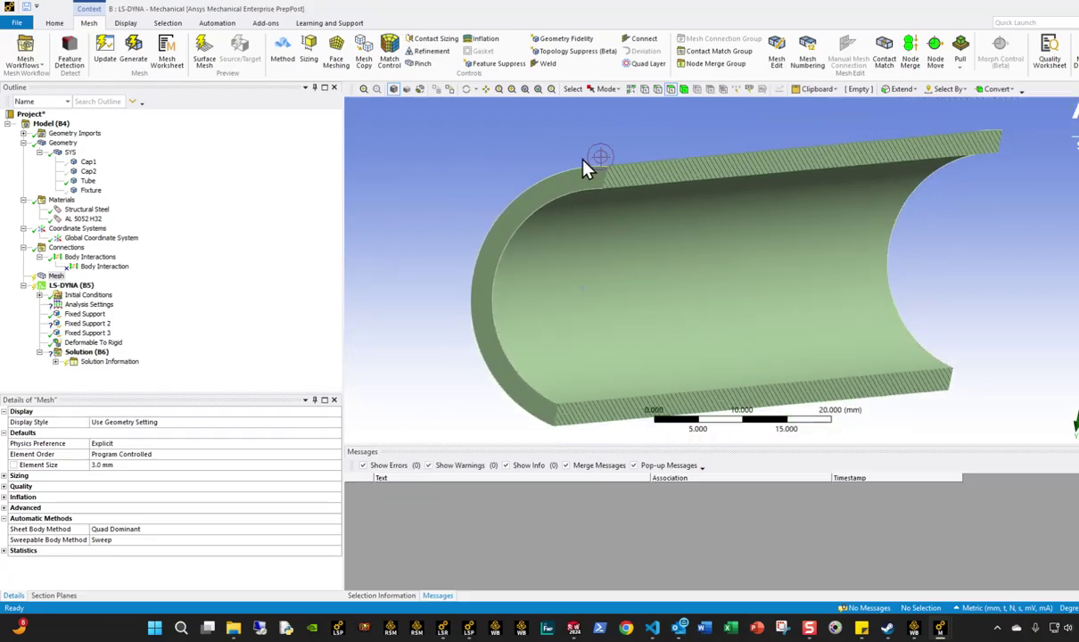
Step: Add a Face Sizing to the tube's end face with a 1.0 mm element size and a 0.005 mm defeature size
left_click(515, 200)
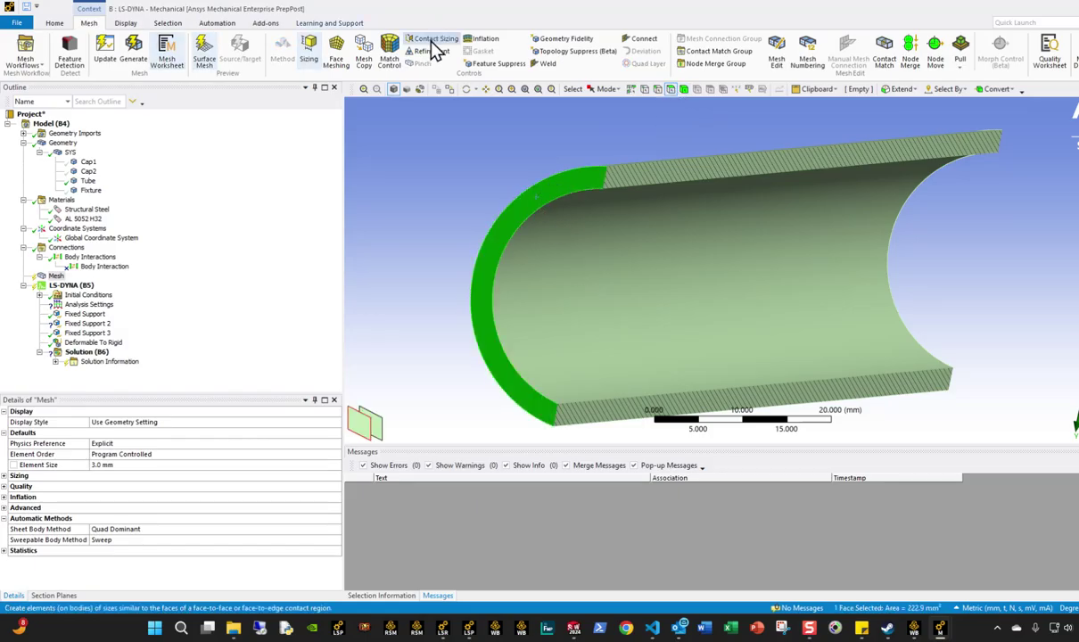
left_click(318, 59)
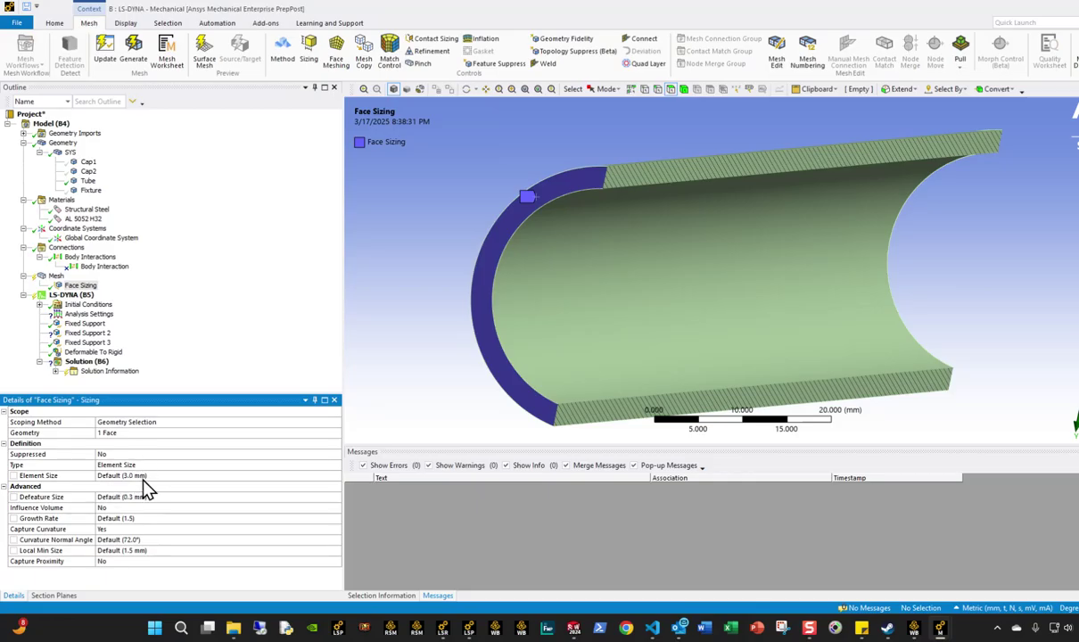
left_click(143, 476)
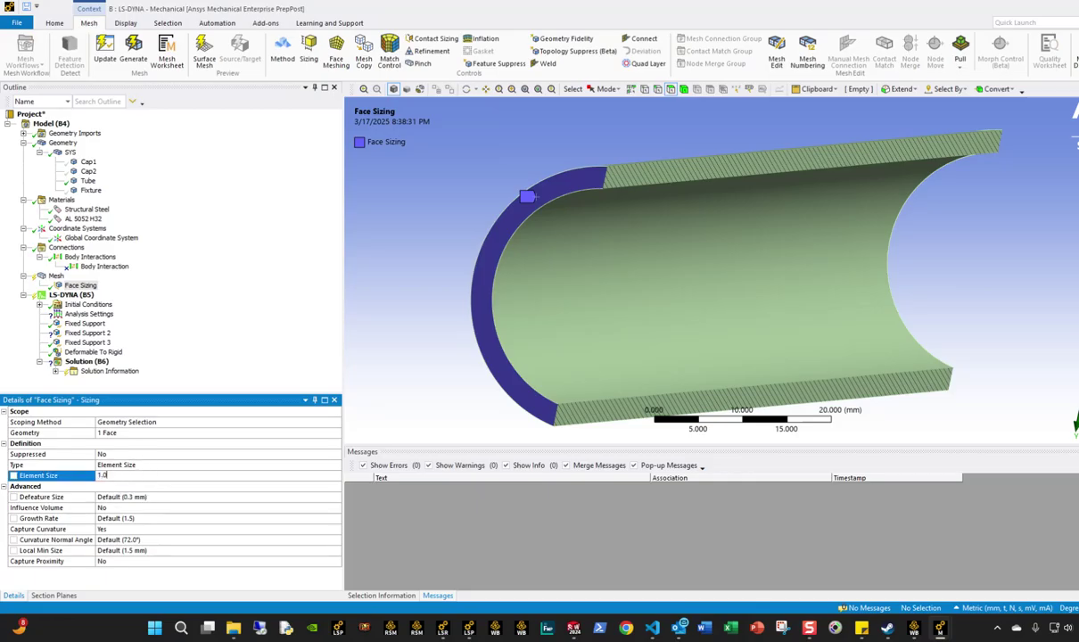
type("1.0")
key("Return")
left_click(148, 495)
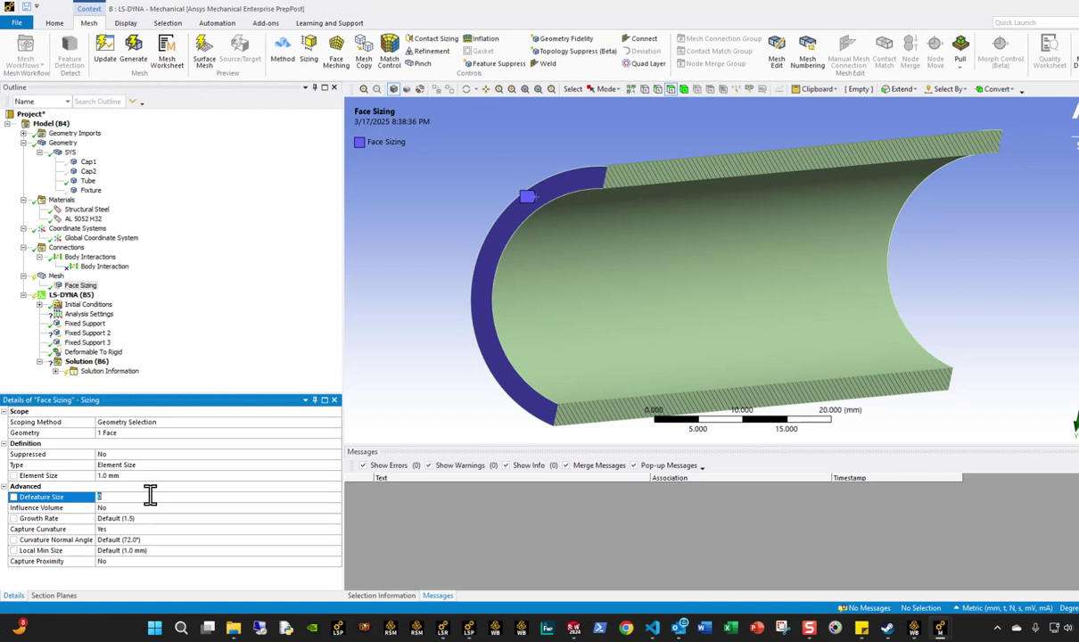
type("0.005")
key("Return")
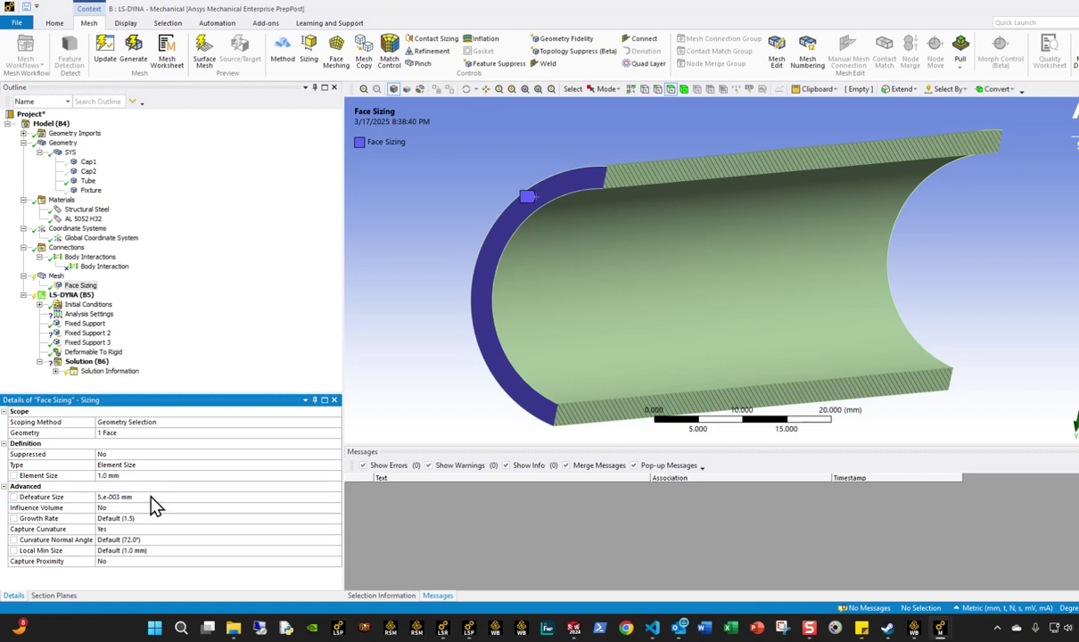
Step: Enable Capture Proximity for the face sizing with a 0.1 mm minimum size and a gap factor of 3, and choose its size sources
left_click(122, 561)
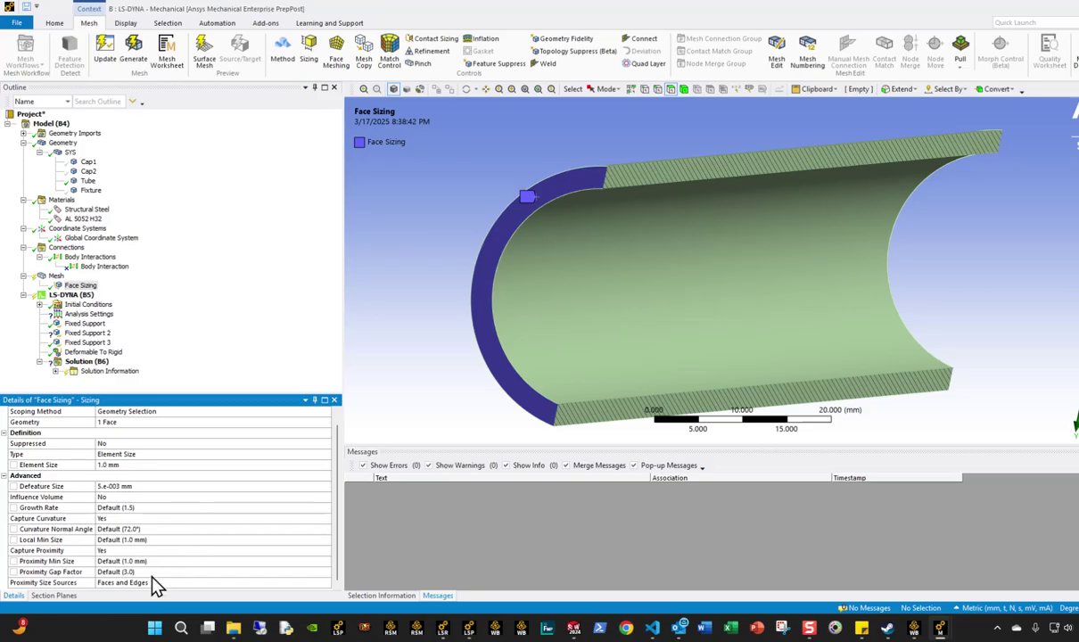
left_click(144, 561)
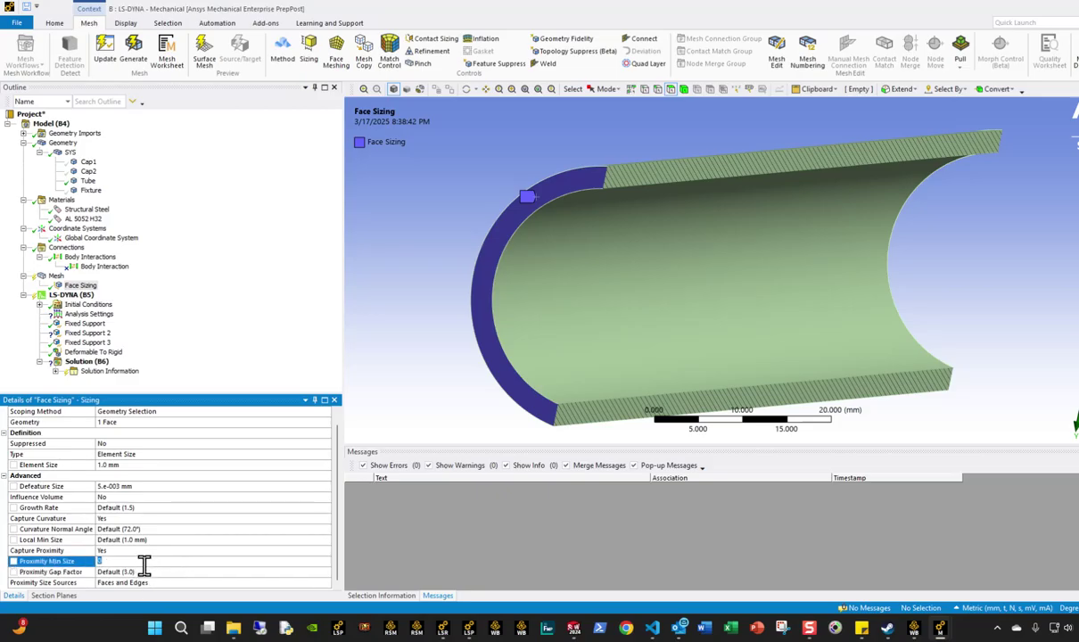
type("0.1")
key("Return")
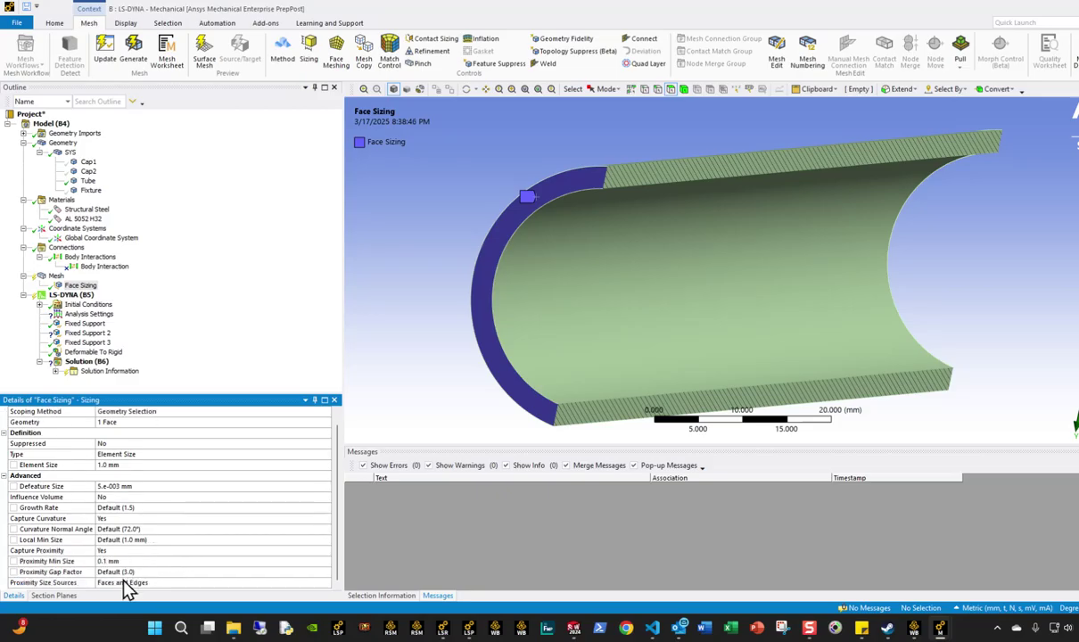
left_click(125, 572)
left_click(233, 582)
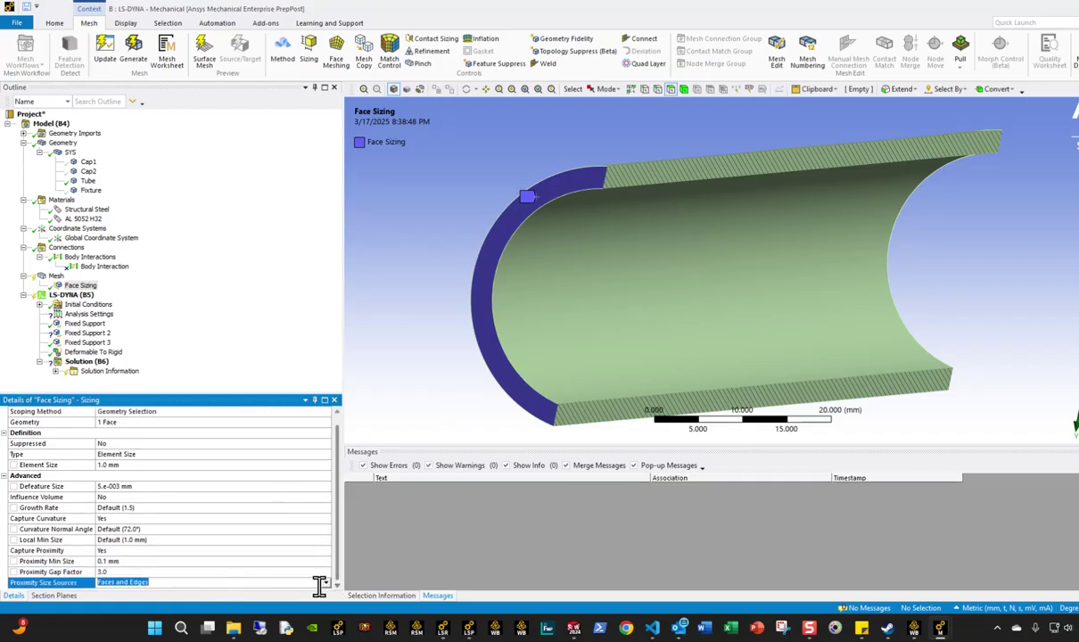
left_click(326, 582)
left_click(123, 603)
Step: Generate the mesh with the new face sizing and view it on the tube
right_click(52, 276)
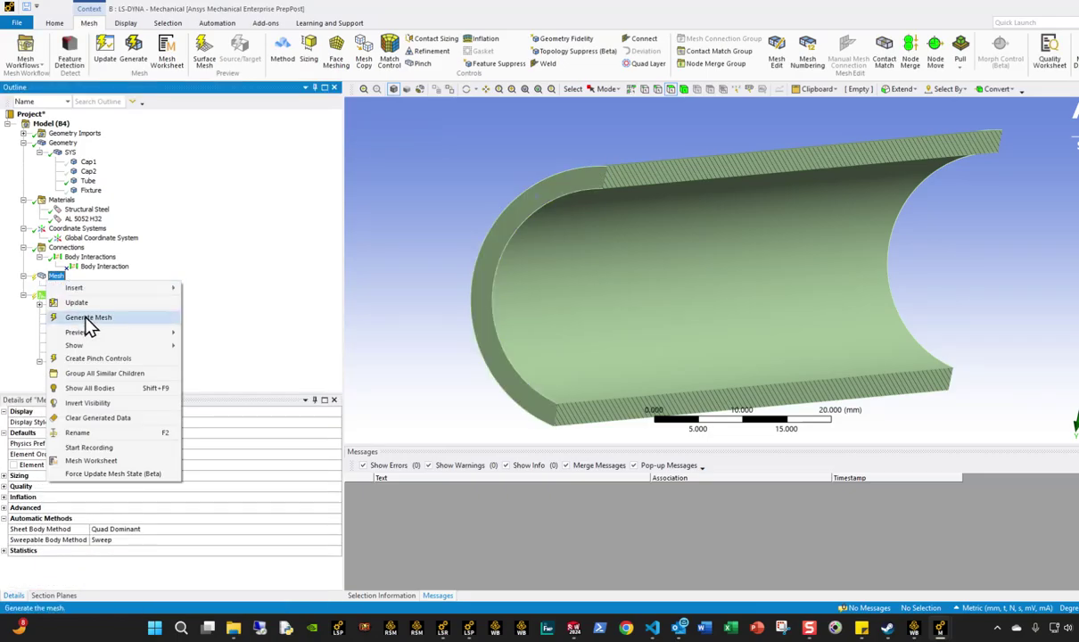
left_click(89, 316)
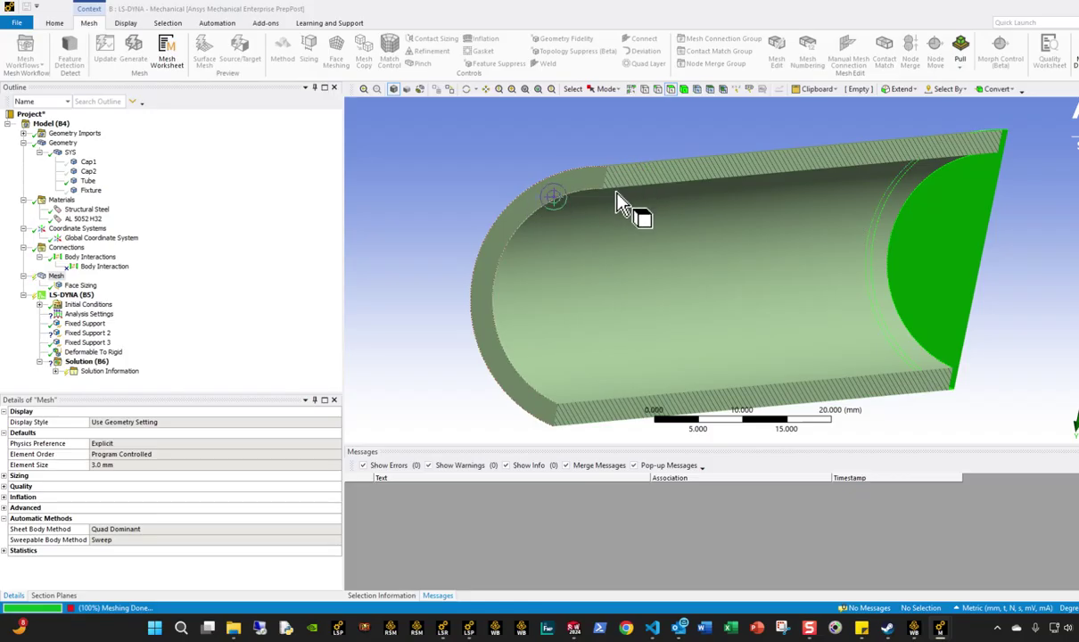
scroll(527, 232, "down", 2)
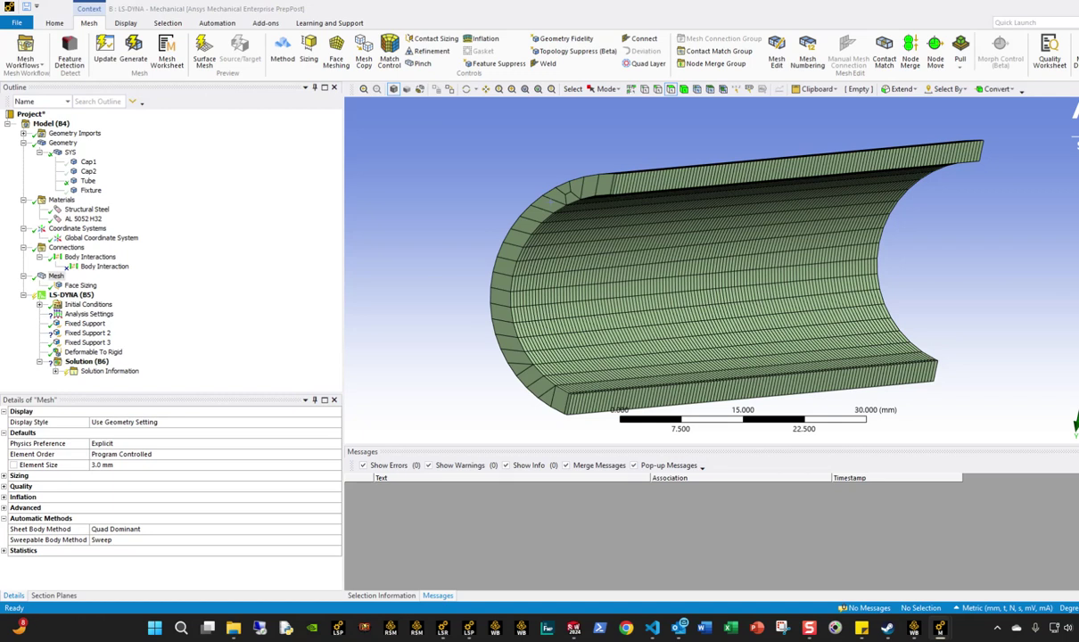
Step: Extend the Face Sizing scope to include the end face at the other end of the tube
left_click(77, 285)
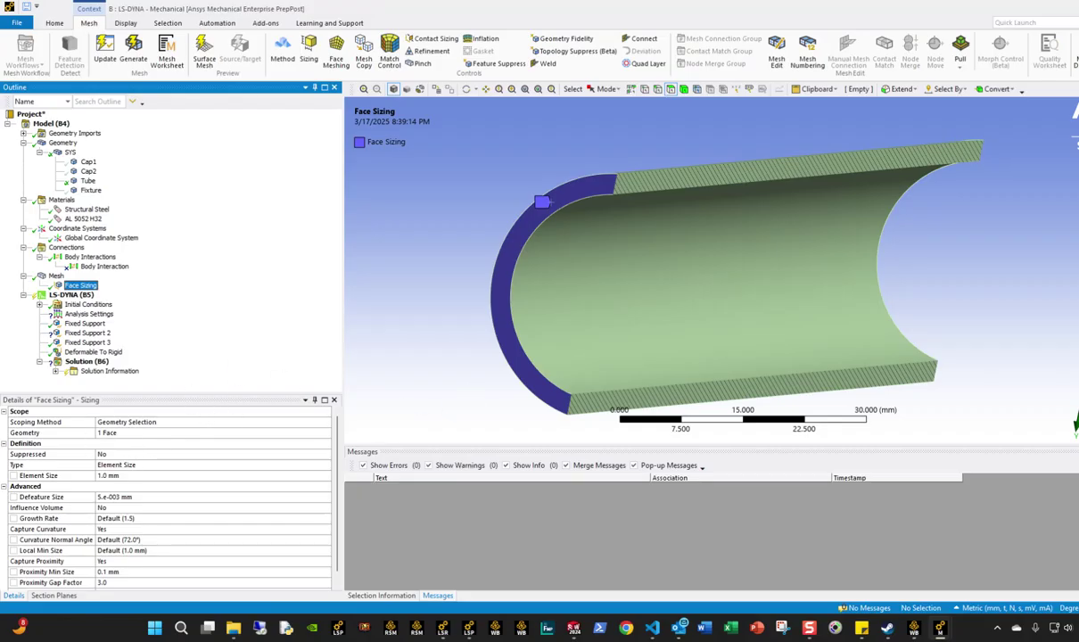
left_click(226, 431)
middle_click_drag(891, 248, 964, 300)
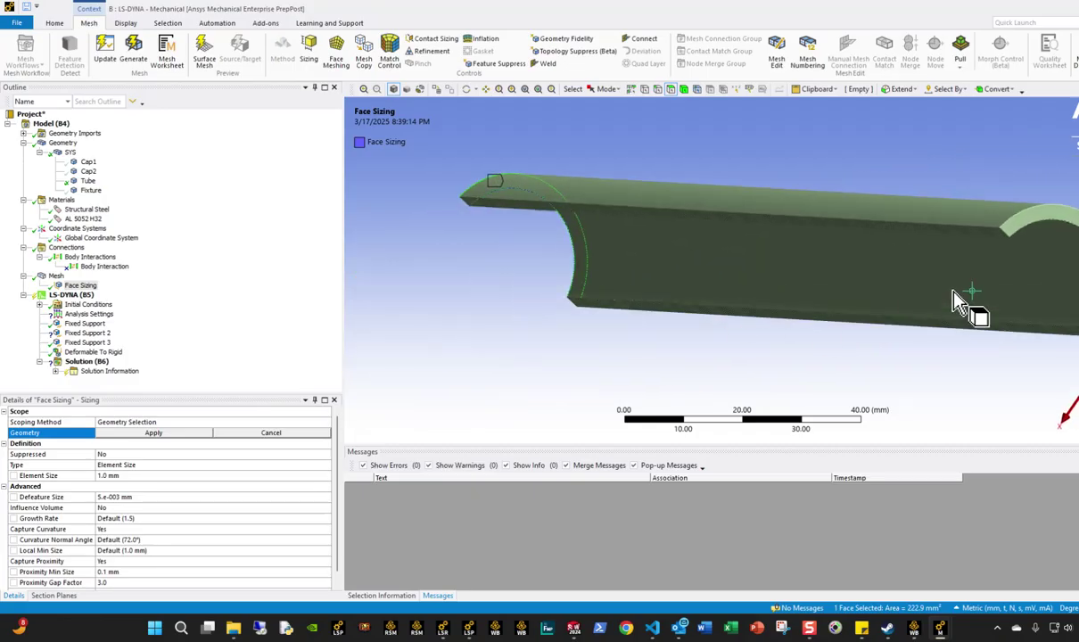
left_click(1008, 238, "ctrl")
left_click(154, 433)
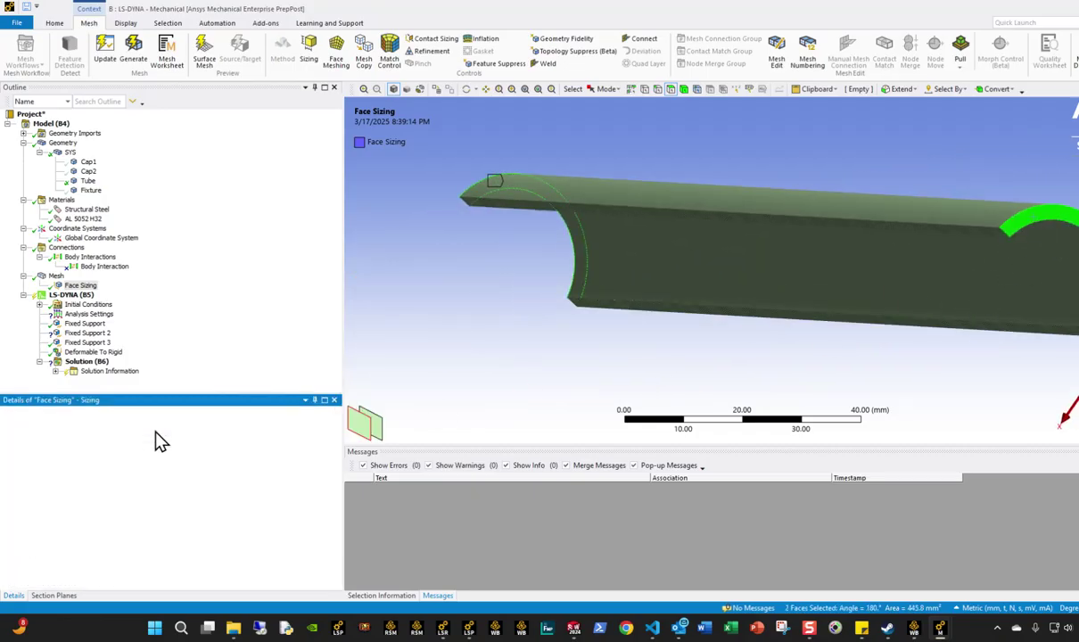
Step: Regenerate the mesh with both tube end faces sized and inspect the whole tube
left_click(55, 276)
right_click(55, 276)
mouse_move(140, 332)
left_click(119, 313)
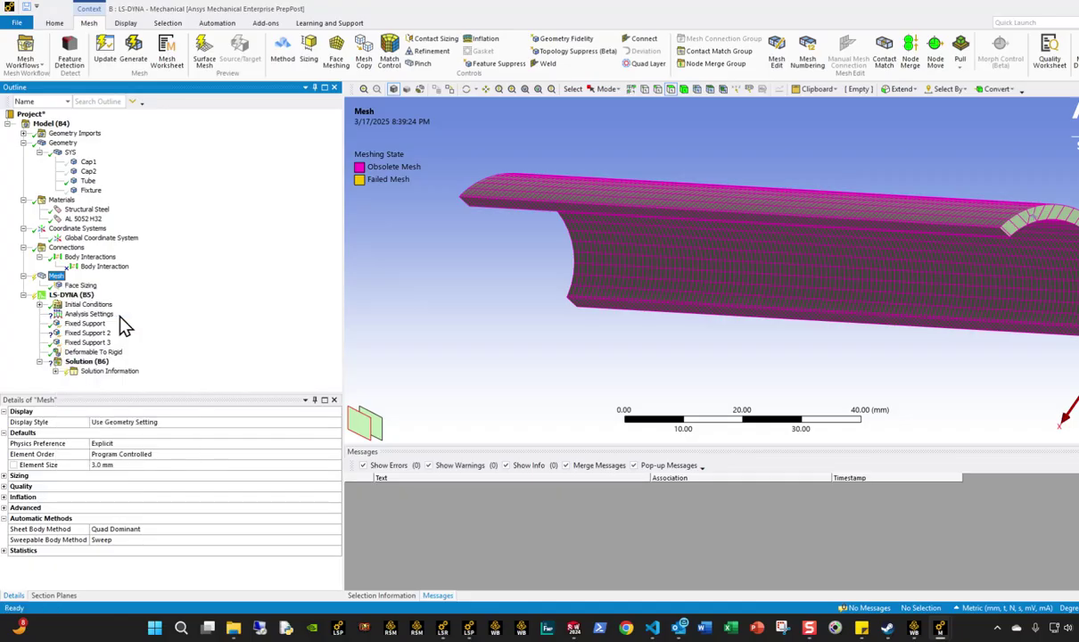
middle_click_drag(520, 323, 597, 344)
scroll(641, 323, "up", 5)
key("F7")
Step: Show all bodies so the caps and fixture appear together with the meshed tube, and clear any face selection
right_click(441, 285)
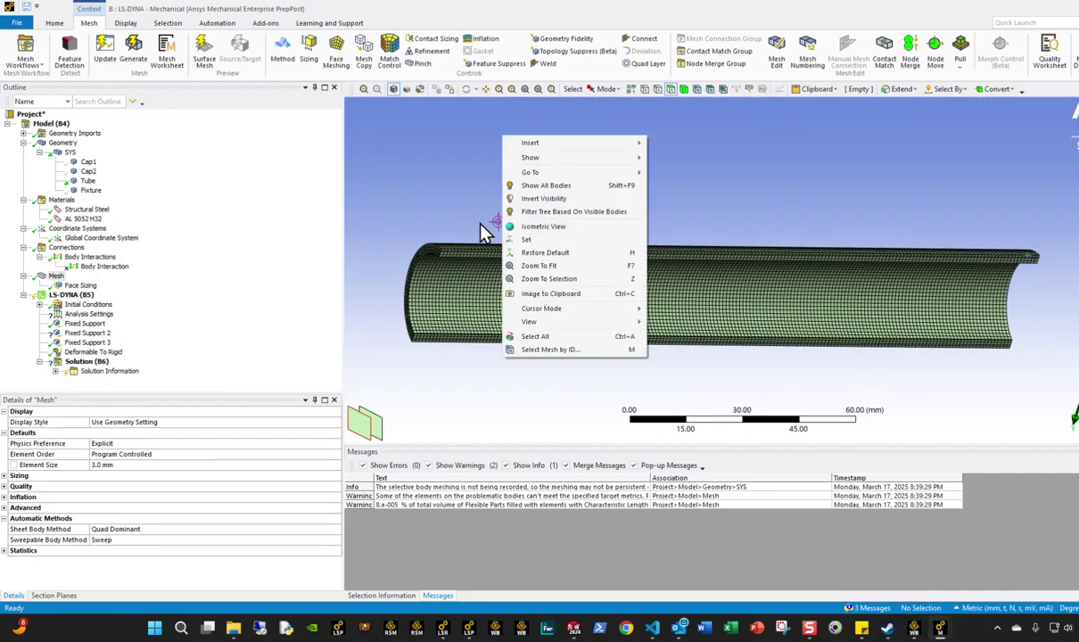
left_click(533, 200)
middle_click_drag(578, 289, 458, 309)
left_click(393, 277)
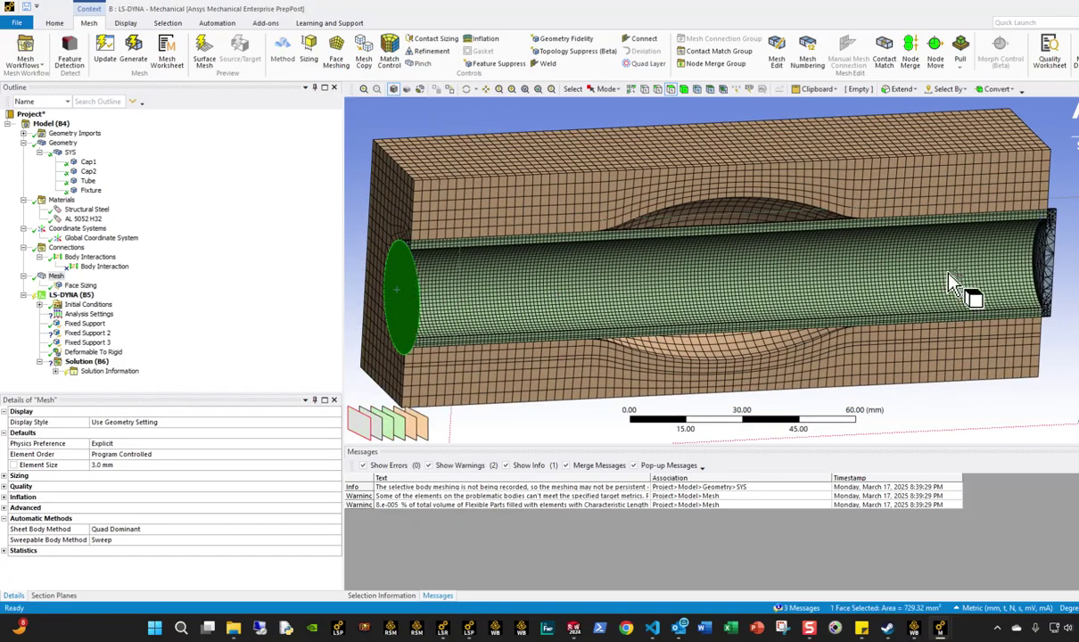
left_click(1055, 277)
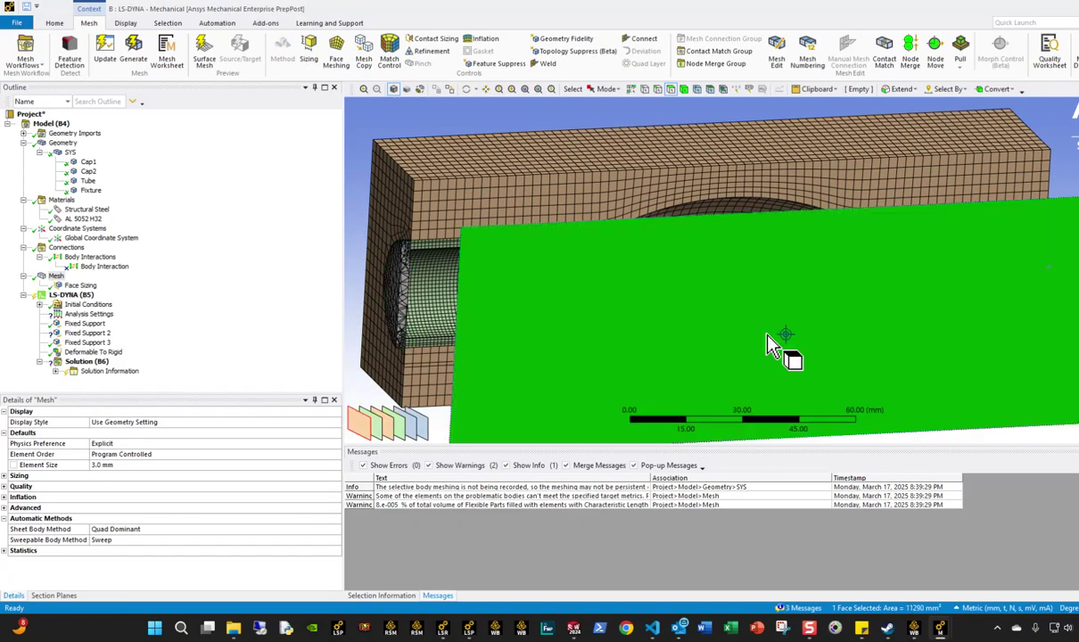
left_click(511, 89)
key("F9")
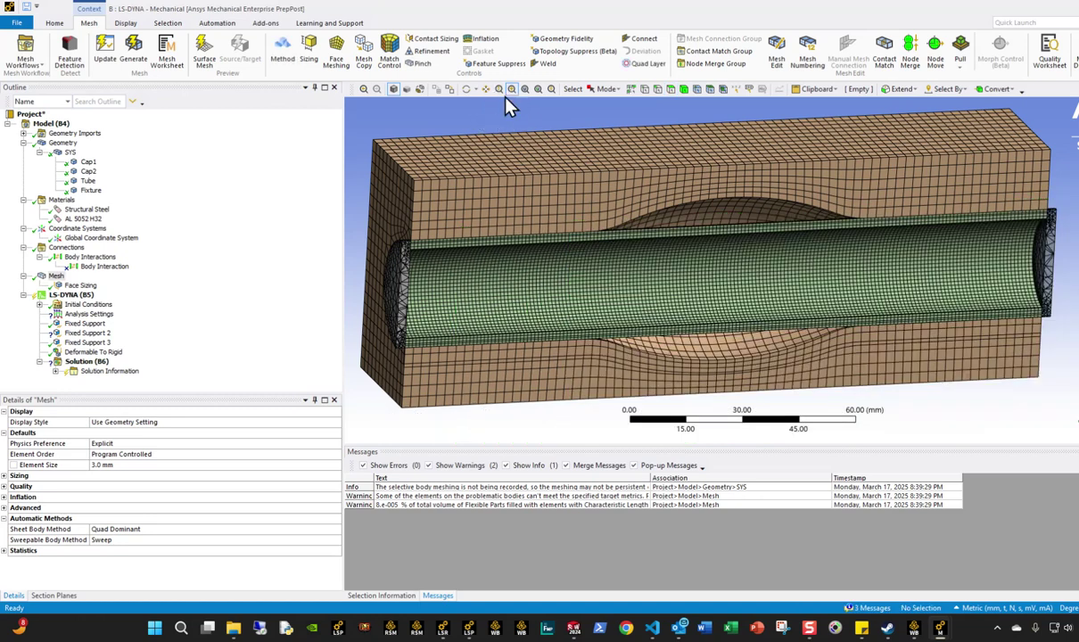
Step: Examine the mesh of the sectioned assembly, including the tube wall next to the fixture's bulge cavity
left_click(466, 89)
left_click_drag(458, 205, 678, 270)
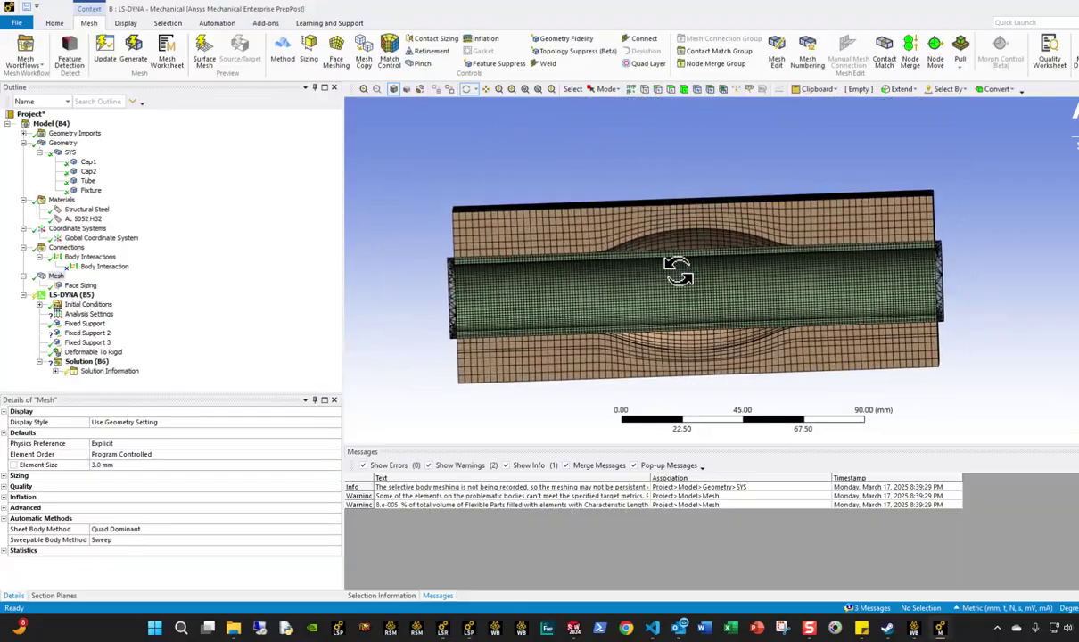
scroll(678, 270, "up", 5)
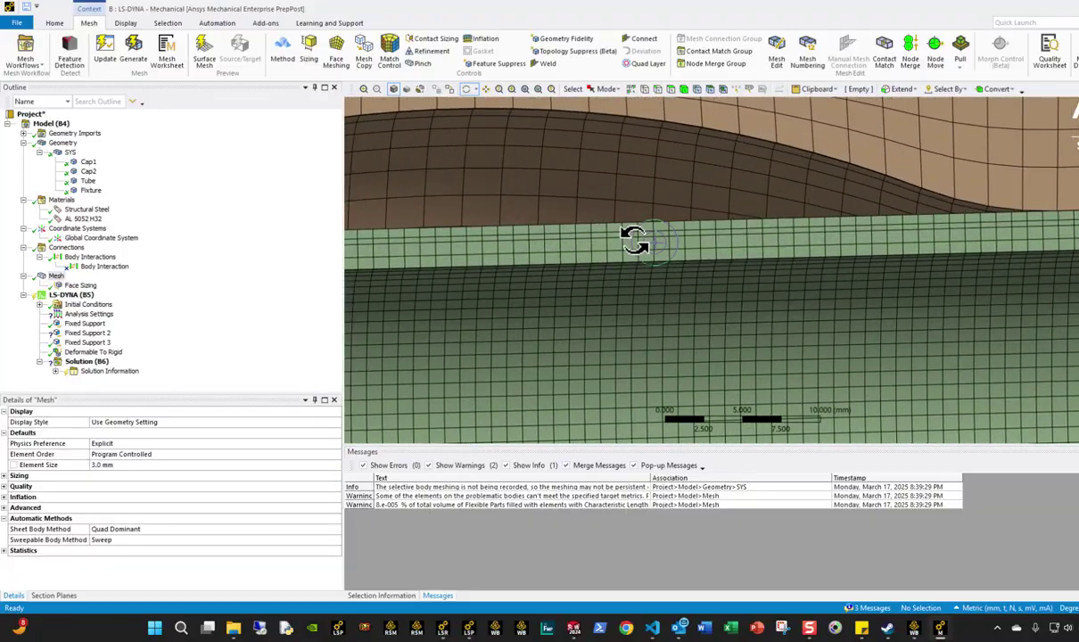
scroll(633, 242, "down", 5)
scroll(643, 261, "up", 5)
scroll(629, 252, "down", 5)
left_click_drag(729, 266, 525, 294)
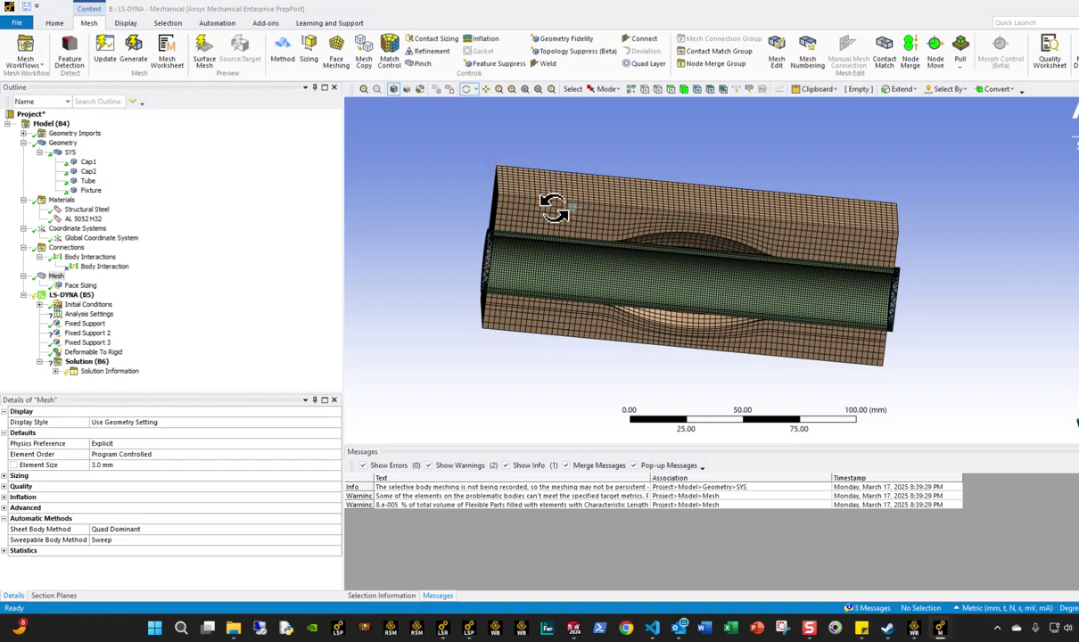
Step: Add a manual Frictional contact to the model's Connections
left_click(66, 247)
scroll(651, 106, "up", 3)
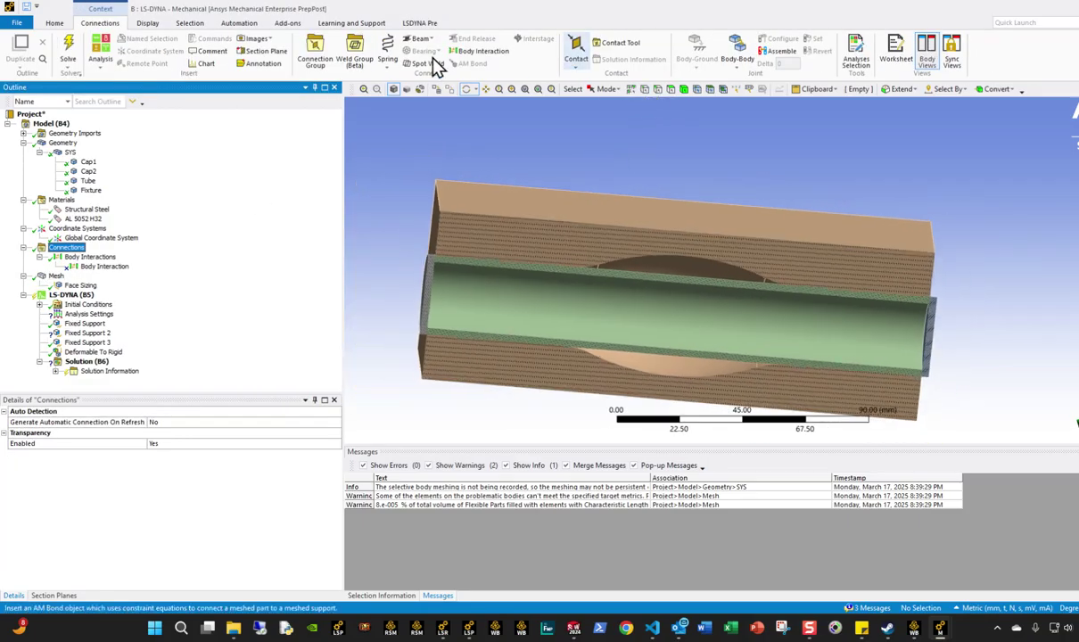
left_click(576, 50)
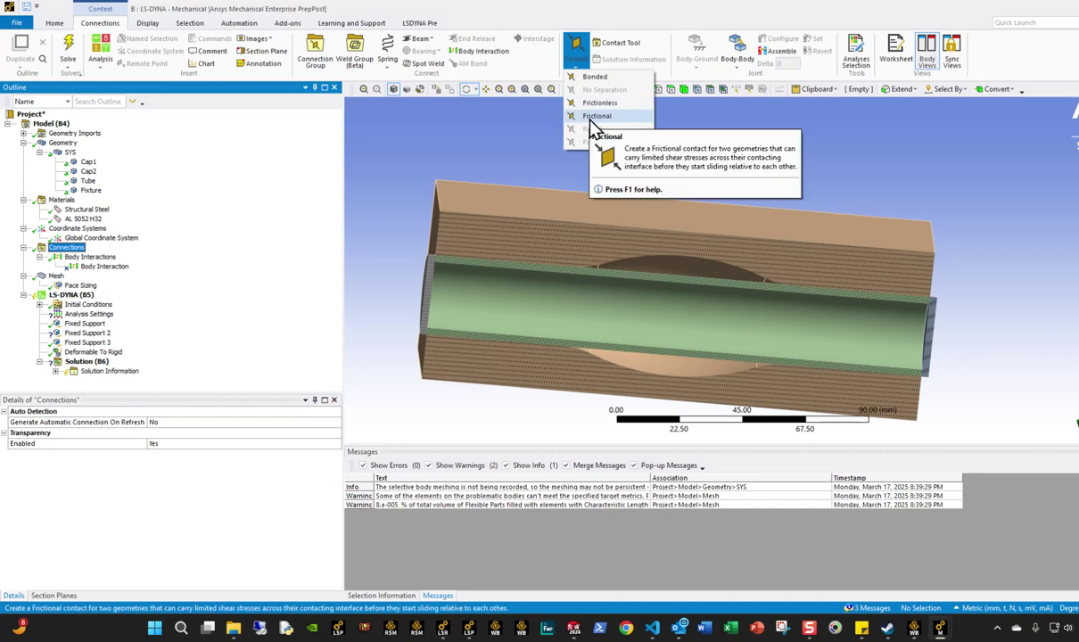
left_click(596, 116)
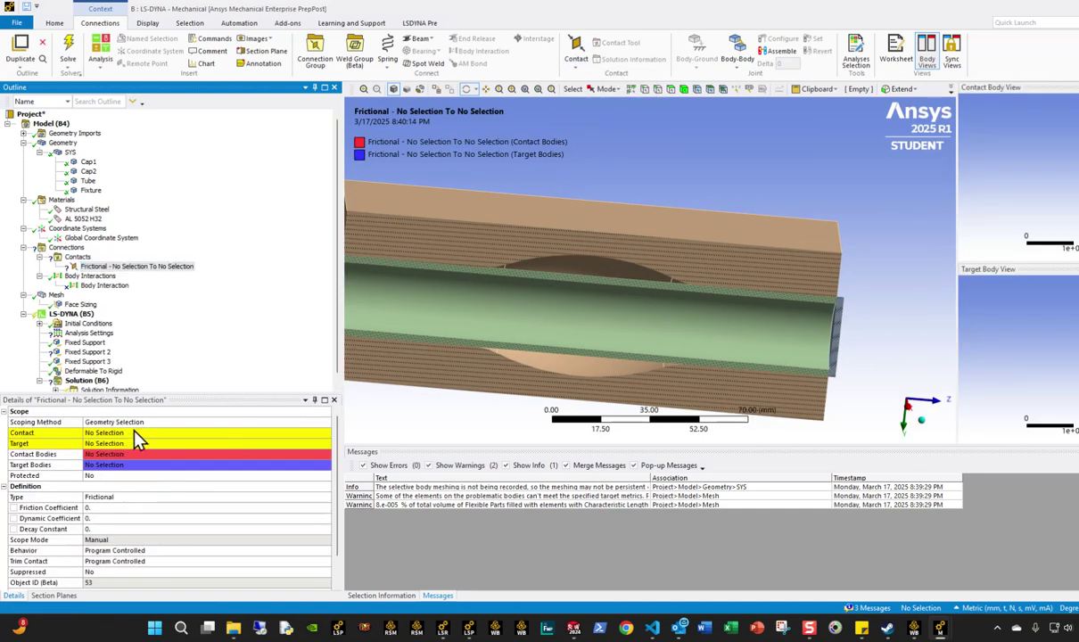
Step: Scope the contact side of the frictional contact to the tube's outer cylindrical face
left_click(136, 437)
scroll(722, 300, "up", 3)
left_click_drag(723, 301, 711, 162)
left_click(683, 90)
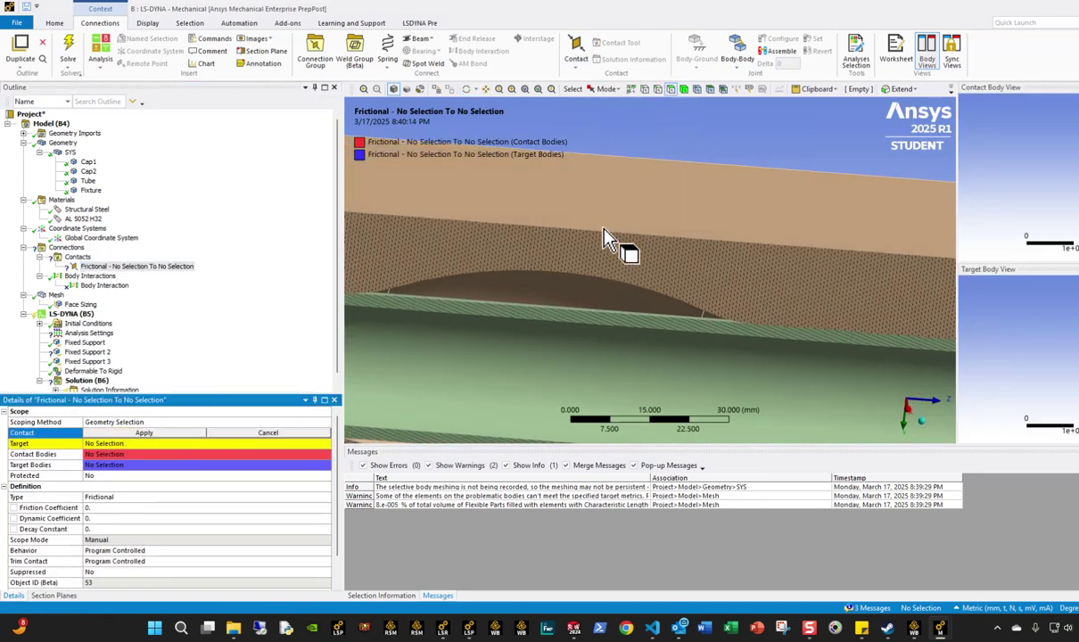
middle_click_drag(622, 207, 591, 308)
left_click(585, 289)
scroll(535, 260, "down", 3)
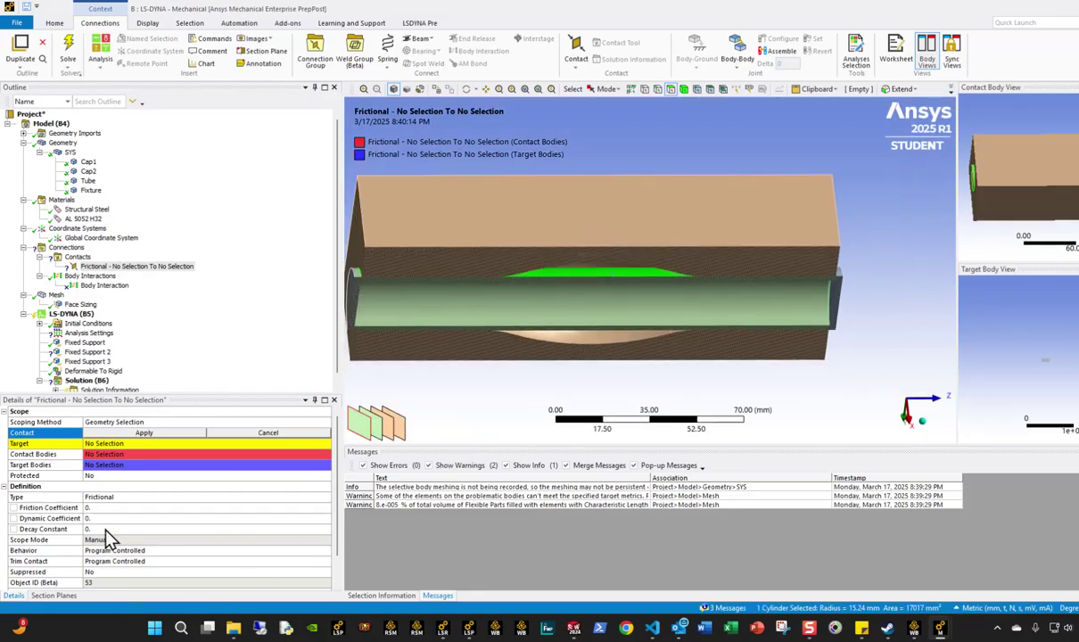
left_click(134, 434)
Step: Scope the target side of the frictional contact to the five inner faces of the fixture's cavity
left_click(136, 443)
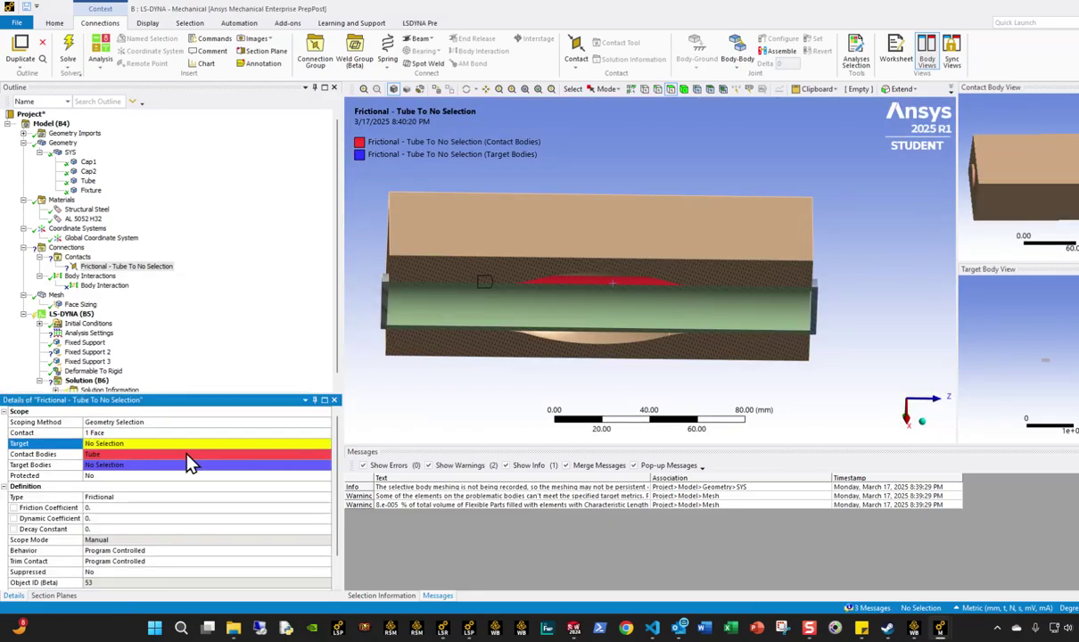
middle_click_drag(535, 294, 584, 327)
mouse_move(584, 327)
left_mouse_down()
mouse_move(571, 374)
mouse_move(509, 385)
left_mouse_up()
right_click(522, 385)
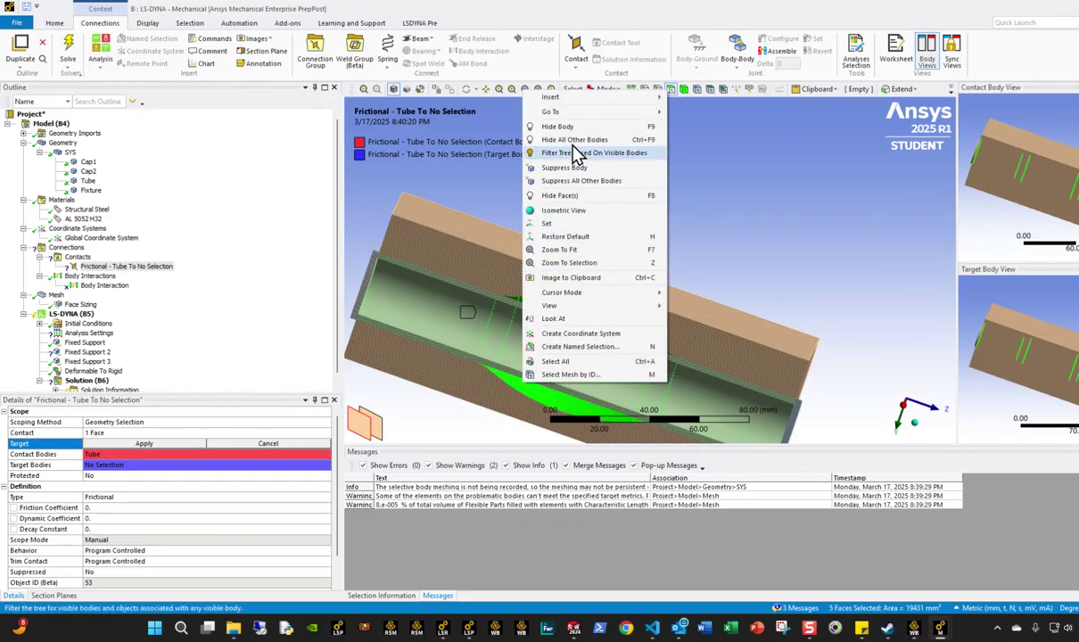
key("Escape")
left_click(134, 444)
left_click(112, 444)
Step: Turn off Section Plane1 and examine the contact and target bodies of the tube-to-fixture contact
scroll(489, 381, "down", 2)
right_click(541, 369)
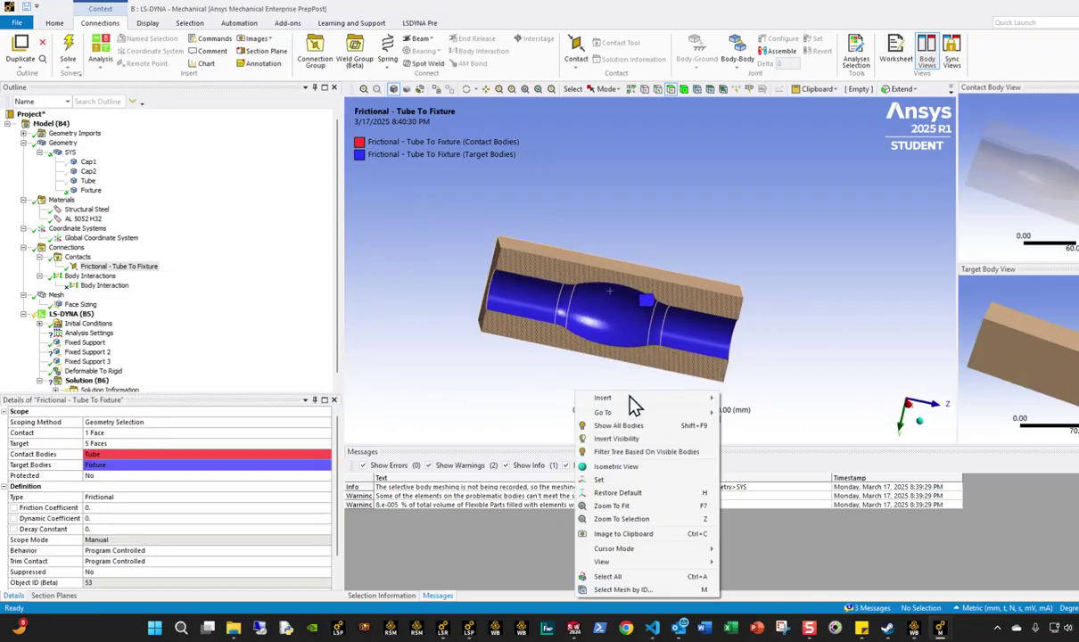
left_click(56, 595)
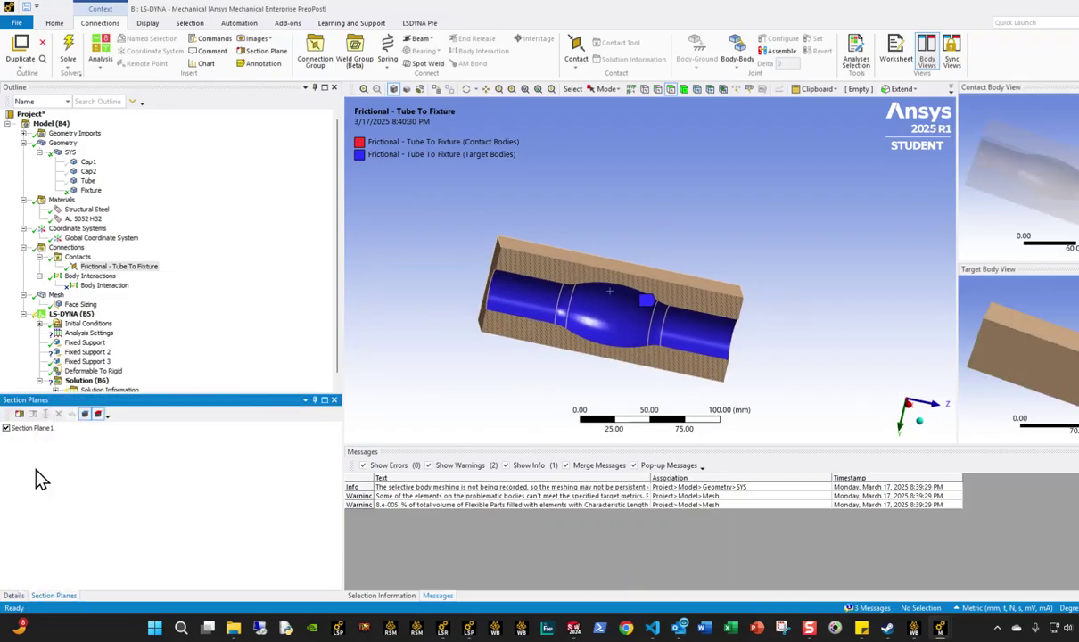
left_click(7, 428)
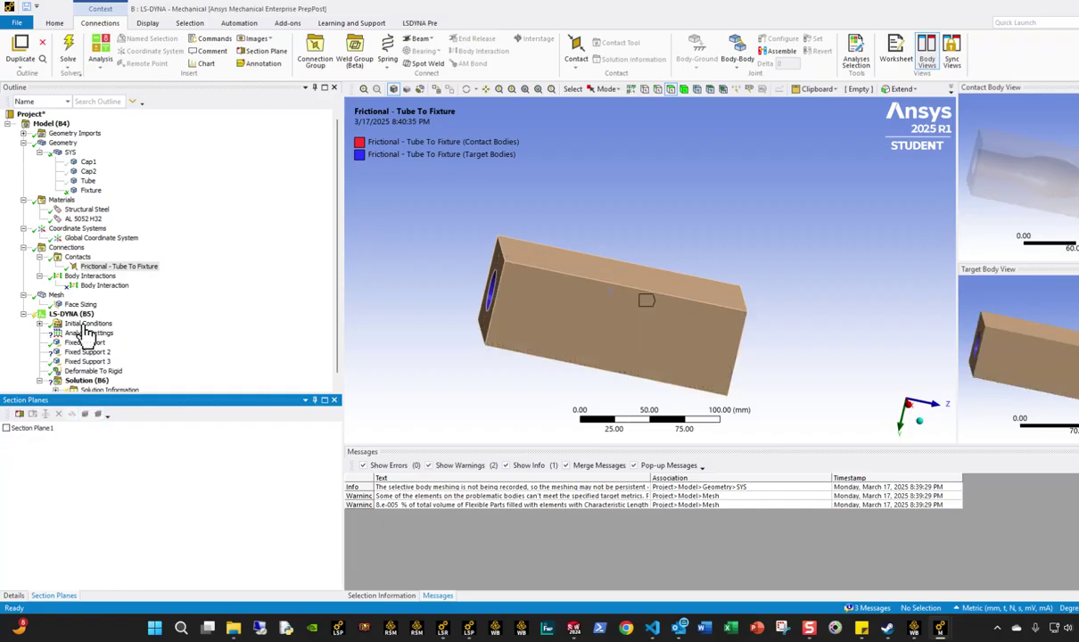
left_click(119, 265)
middle_click_drag(500, 303, 603, 253)
middle_click_drag(1031, 372, 1003, 389)
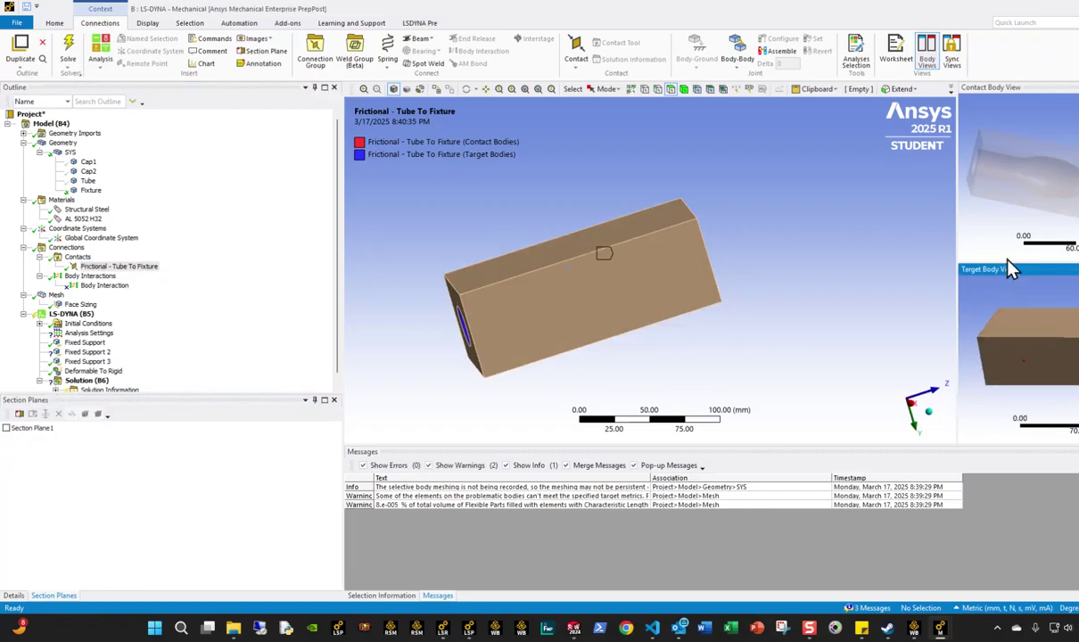
middle_click_drag(1016, 214, 1025, 228)
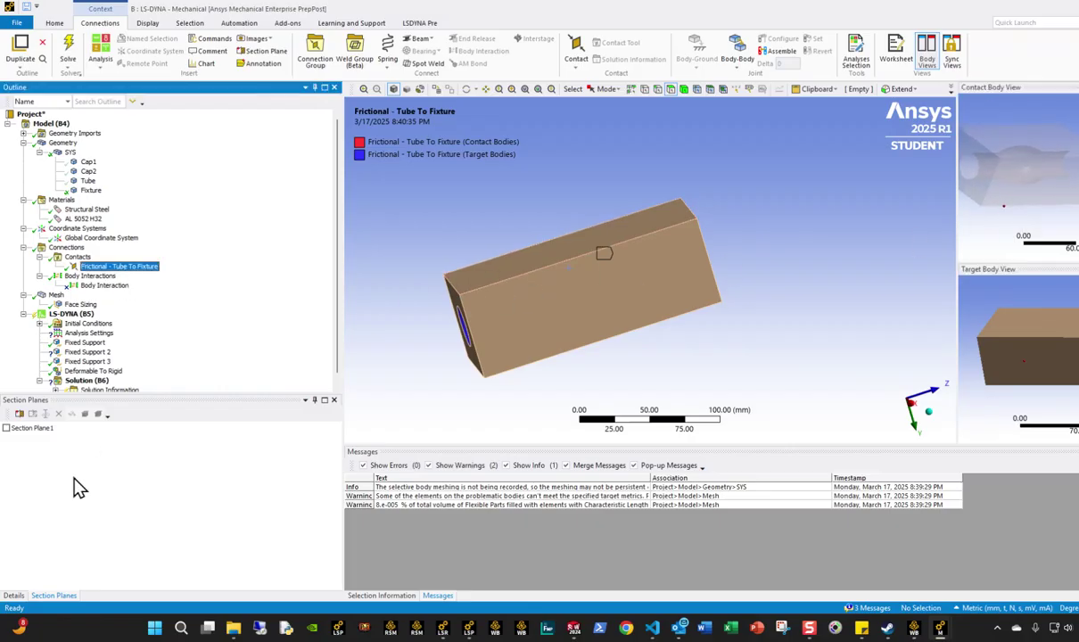
Step: Review the tube face scoped as contact and show all bodies of the assembly again
left_click(16, 595)
left_click(218, 433)
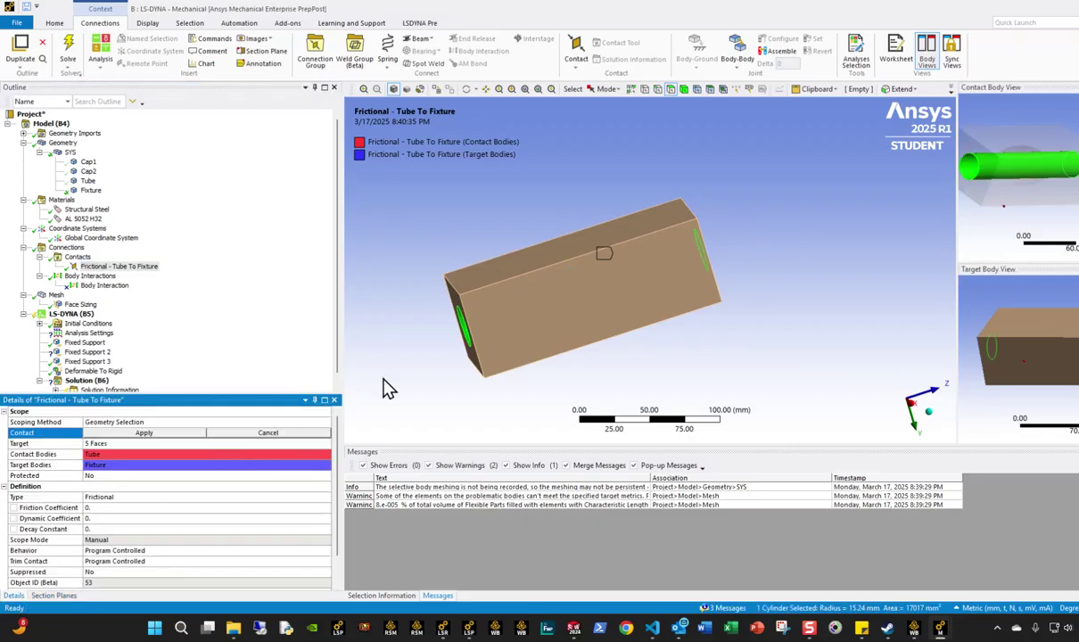
right_click(584, 267)
left_click(631, 324)
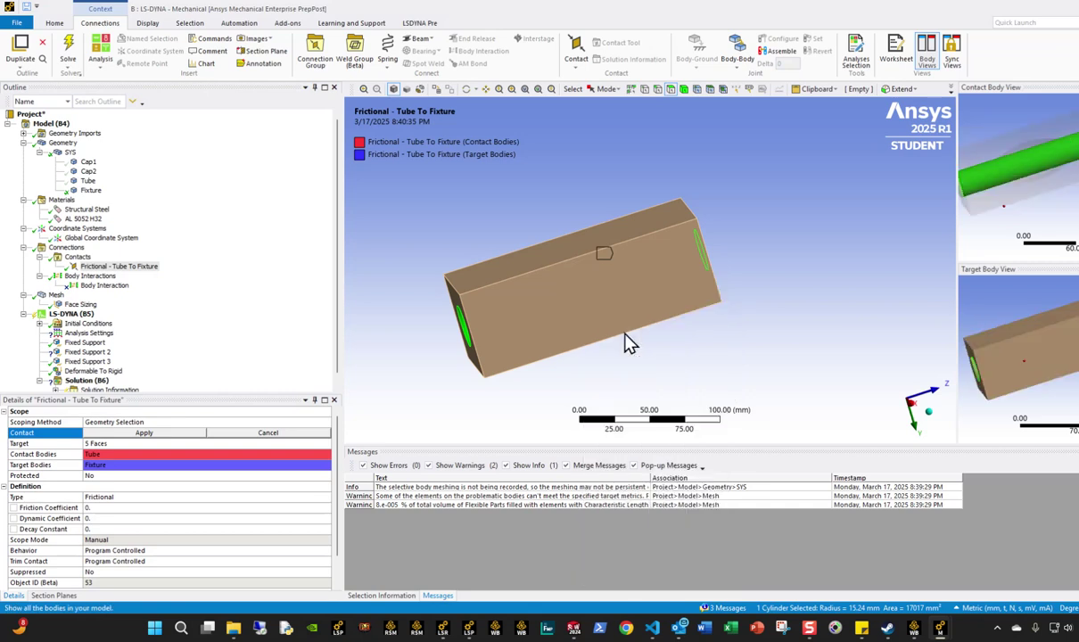
middle_click_drag(531, 316, 638, 299)
scroll(549, 294, "up", 2)
Step: Turn Section Plane1 back on, check the contact and target faces in section, and reopen the tube-to-fixture contact's details
left_click(54, 595)
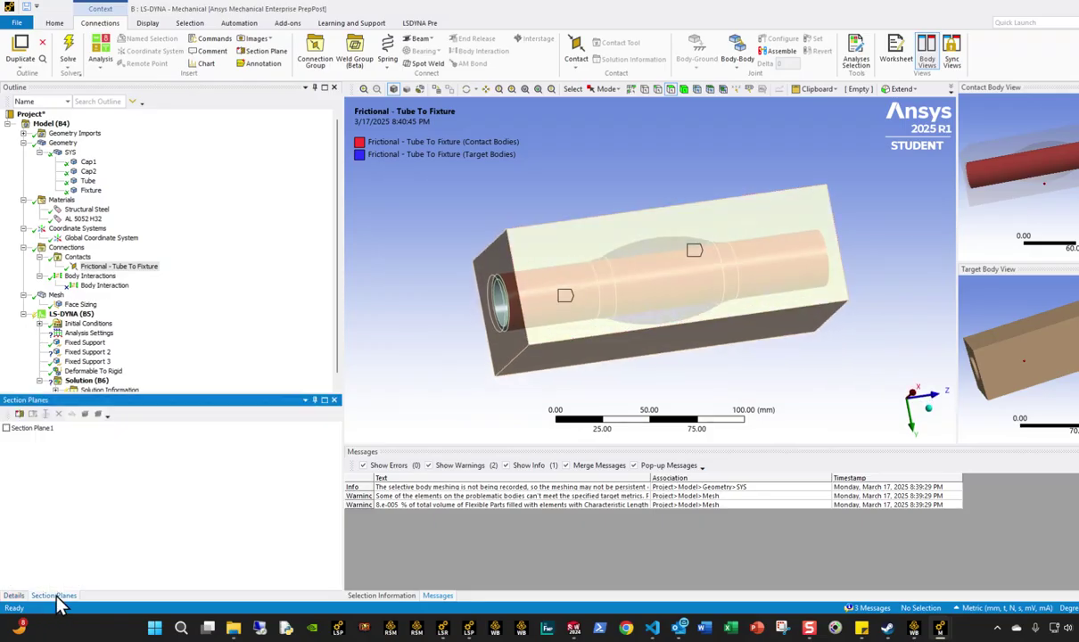
left_click(7, 429)
middle_click_drag(423, 345, 606, 357)
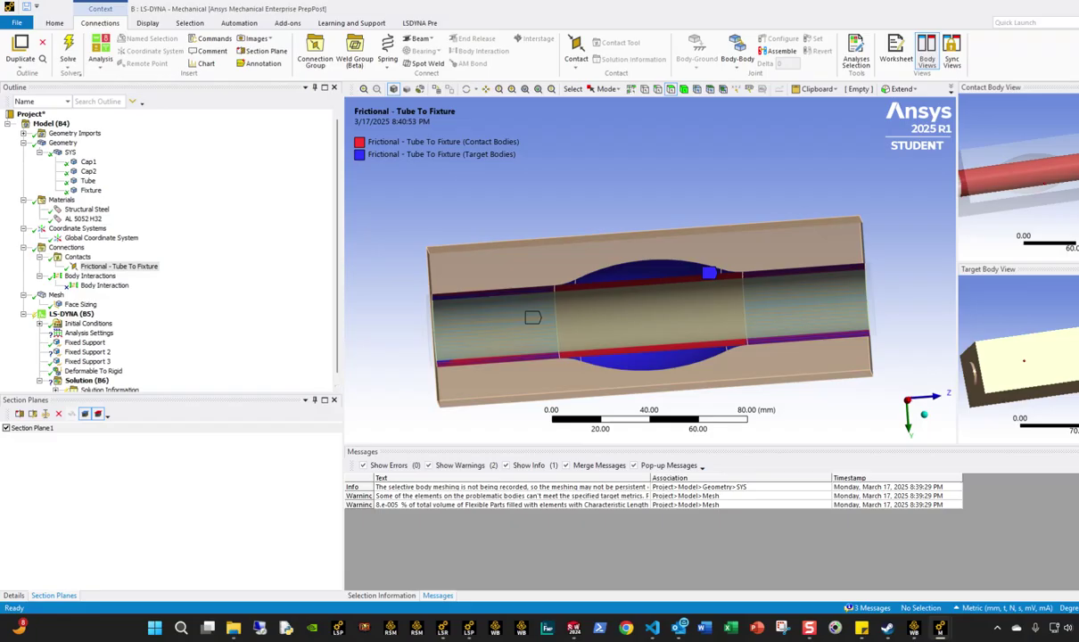
left_click(111, 266)
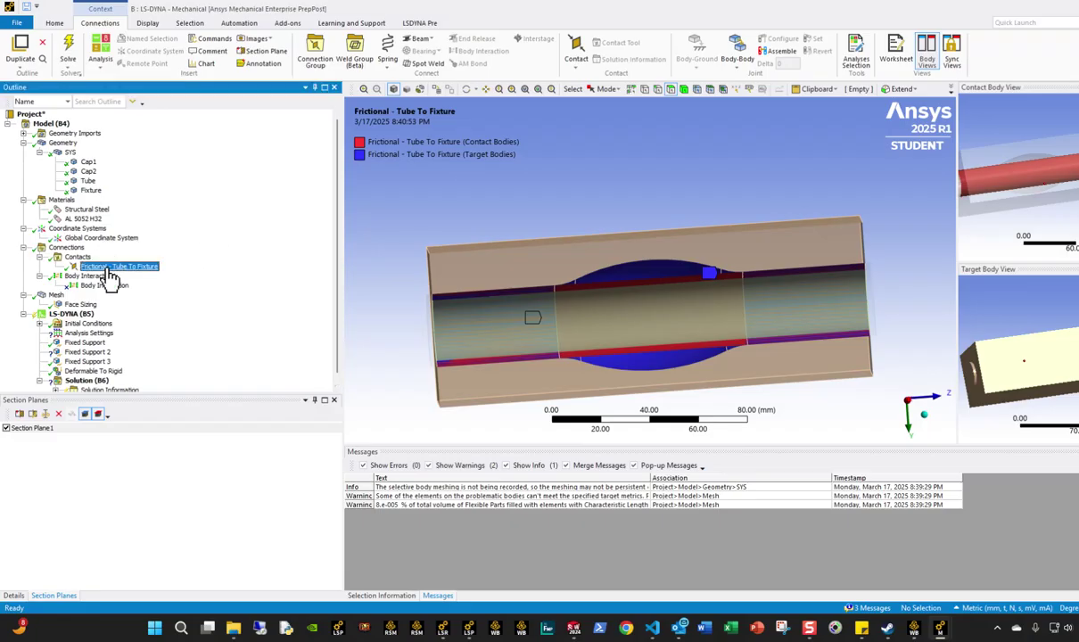
left_click(14, 596)
middle_click_drag(669, 330, 612, 291)
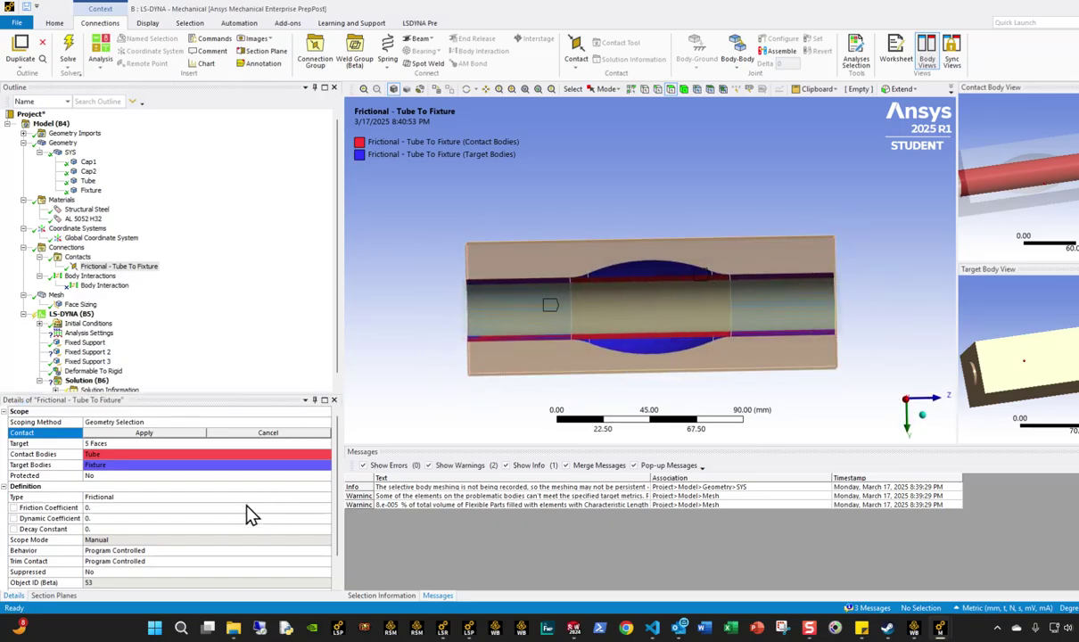
Step: Set both the friction coefficient and the dynamic coefficient of the tube-to-fixture contact to 0.1
left_click(131, 509)
type("0.1")
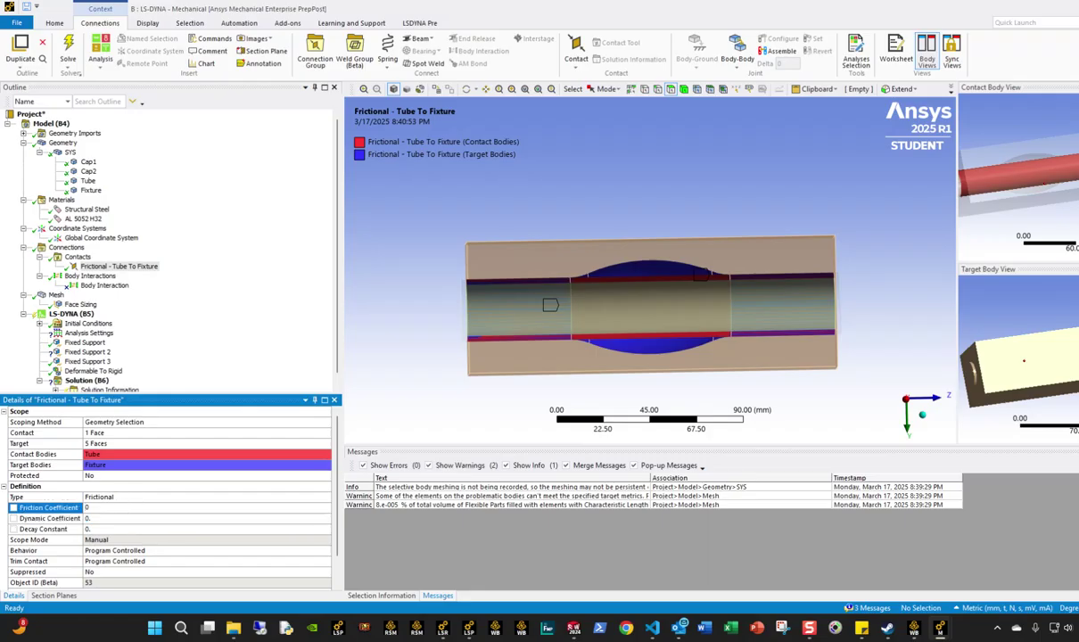
left_click(111, 519)
type("0.1")
scroll(149, 526, "down", 1)
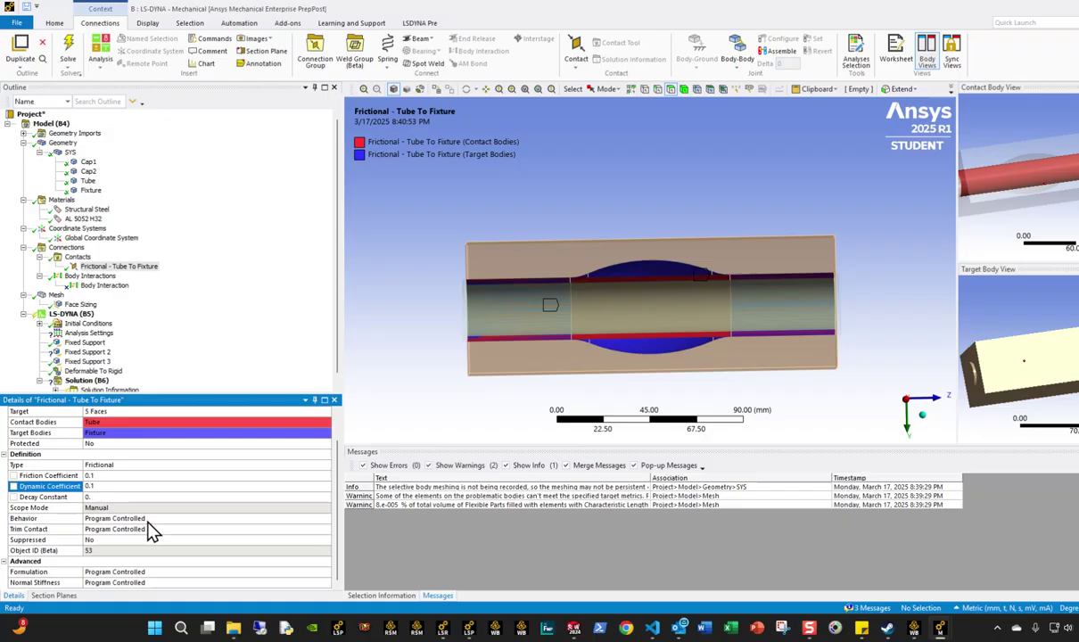
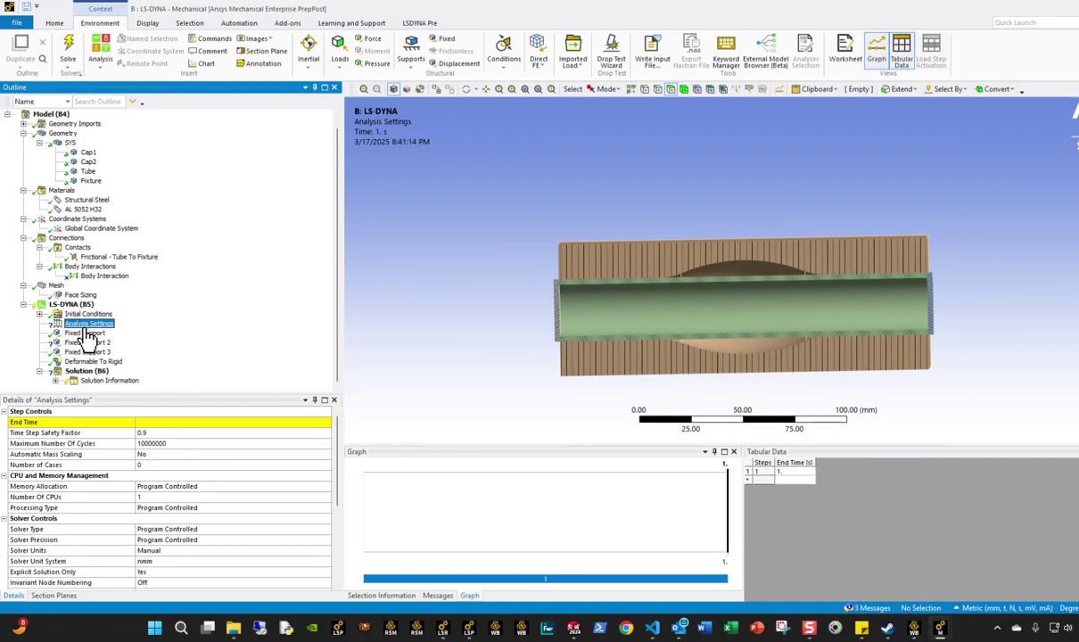
Step: Set the end time to 0.01 s in the LS-DYNA Analysis Settings
left_click(197, 422)
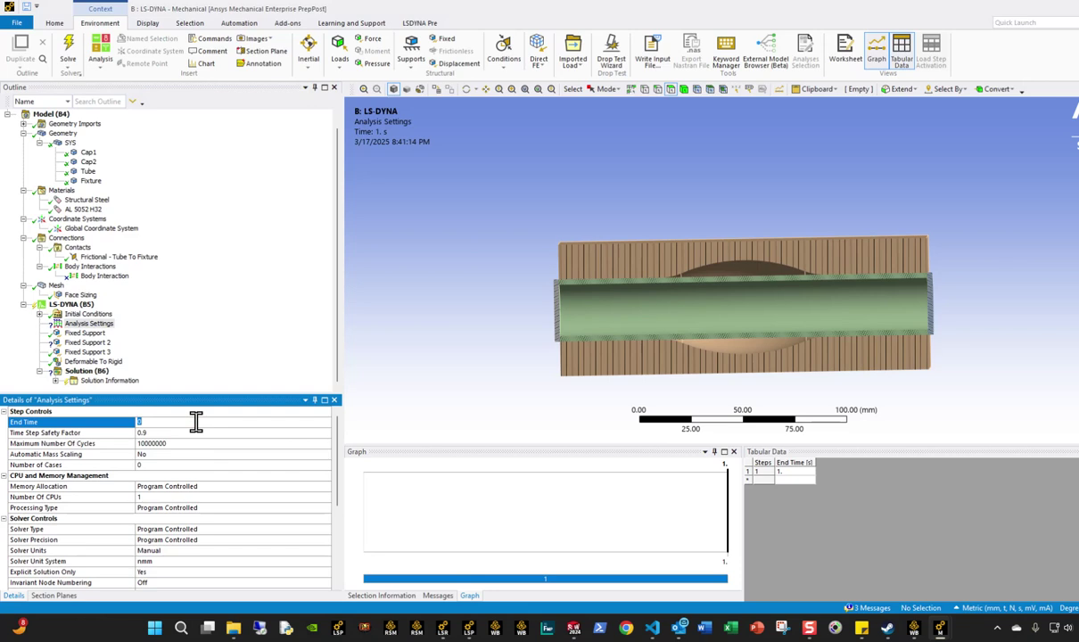
type("0.01")
key("Return")
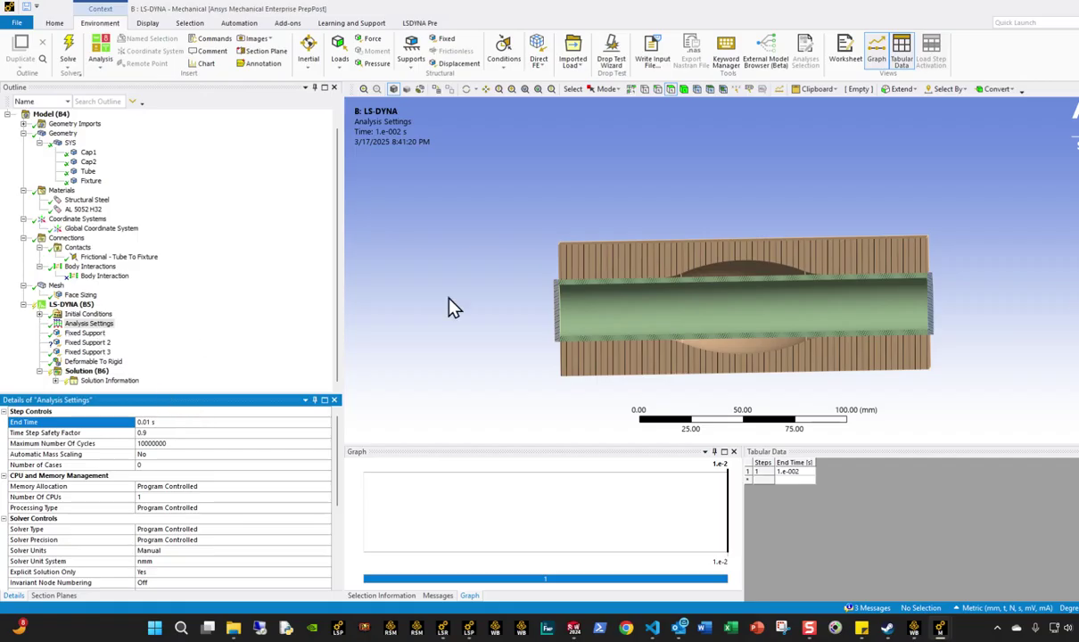
middle_click_drag(684, 330, 566, 318, "ctrl")
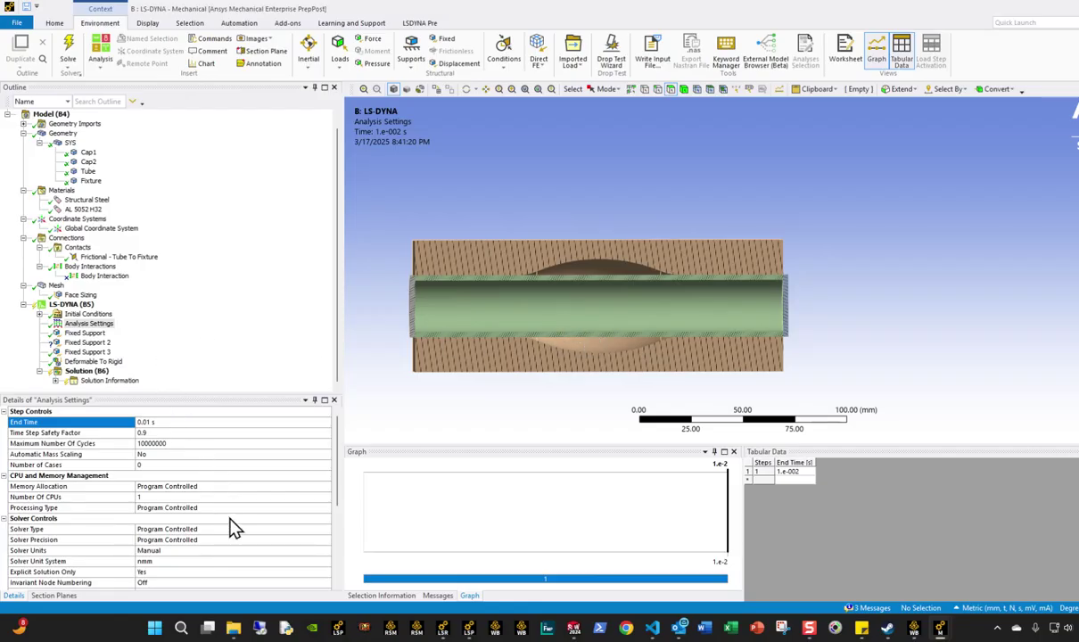
Step: Set Default Solver Controls Cards to Omit in the advanced options of the LS-DYNA Analysis Settings
scroll(233, 535, "down", 5)
scroll(234, 539, "up", 4)
scroll(231, 546, "down", 3)
scroll(230, 553, "up", 3)
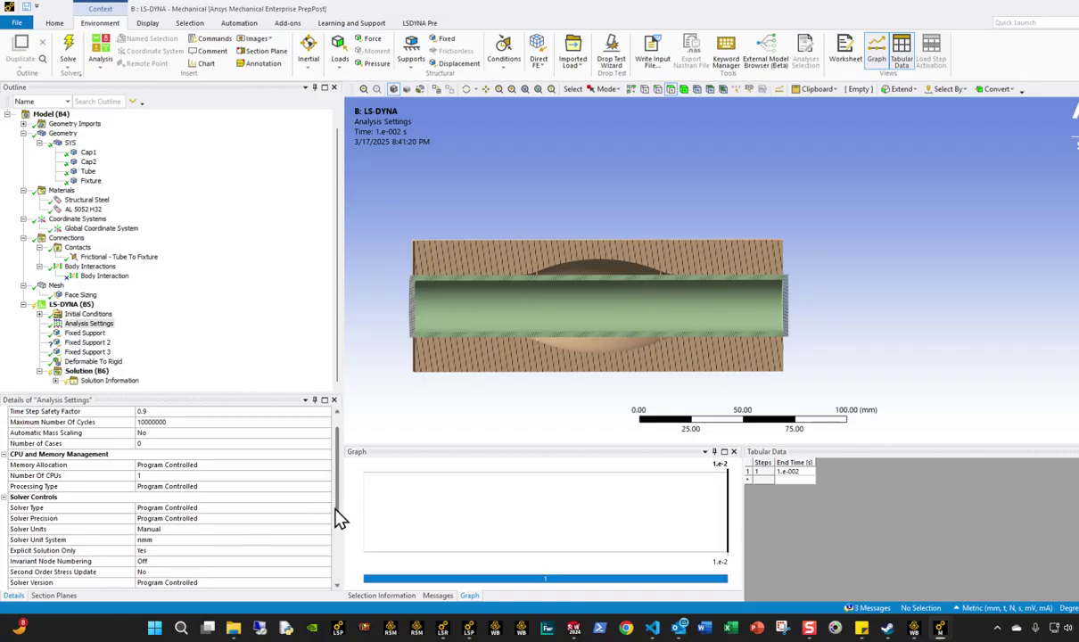
scroll(314, 544, "down", 3)
scroll(314, 548, "down", 1)
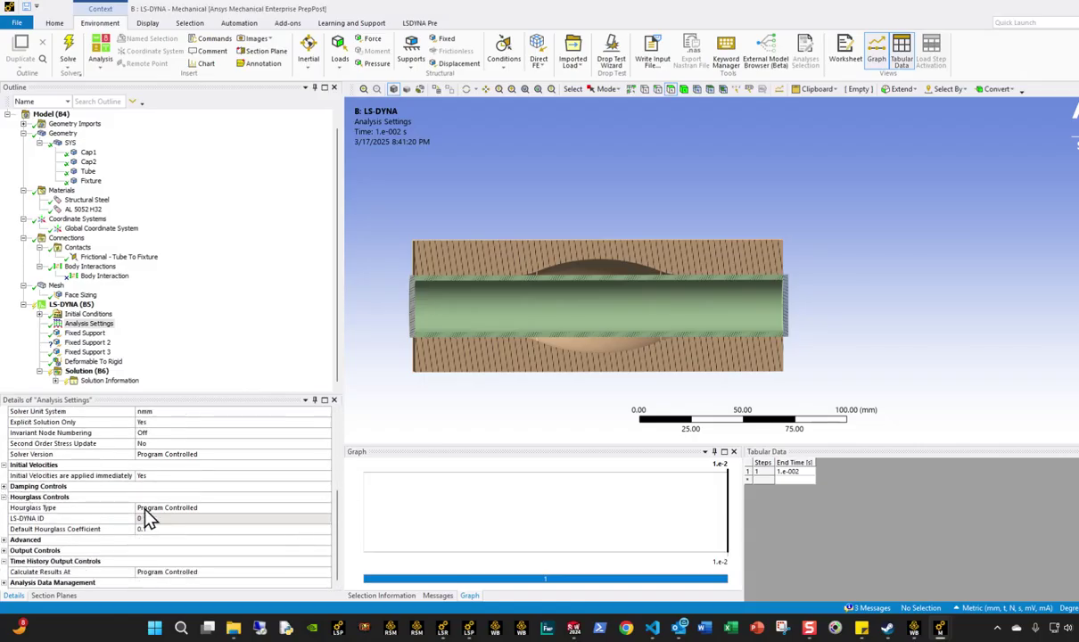
left_click(5, 540)
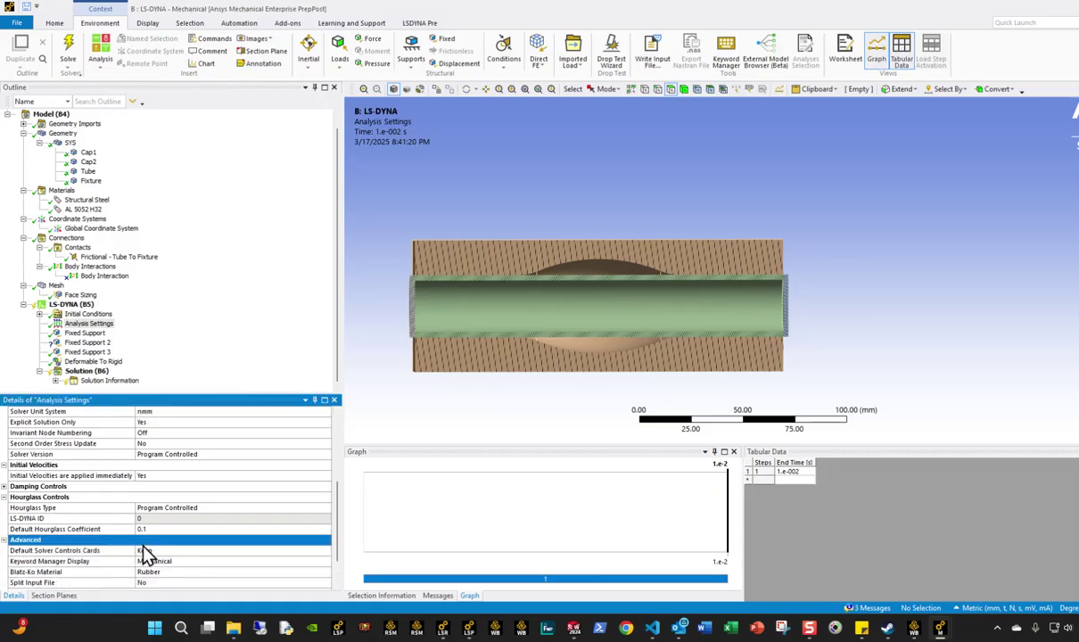
scroll(142, 550, "down", 2)
left_click(323, 508)
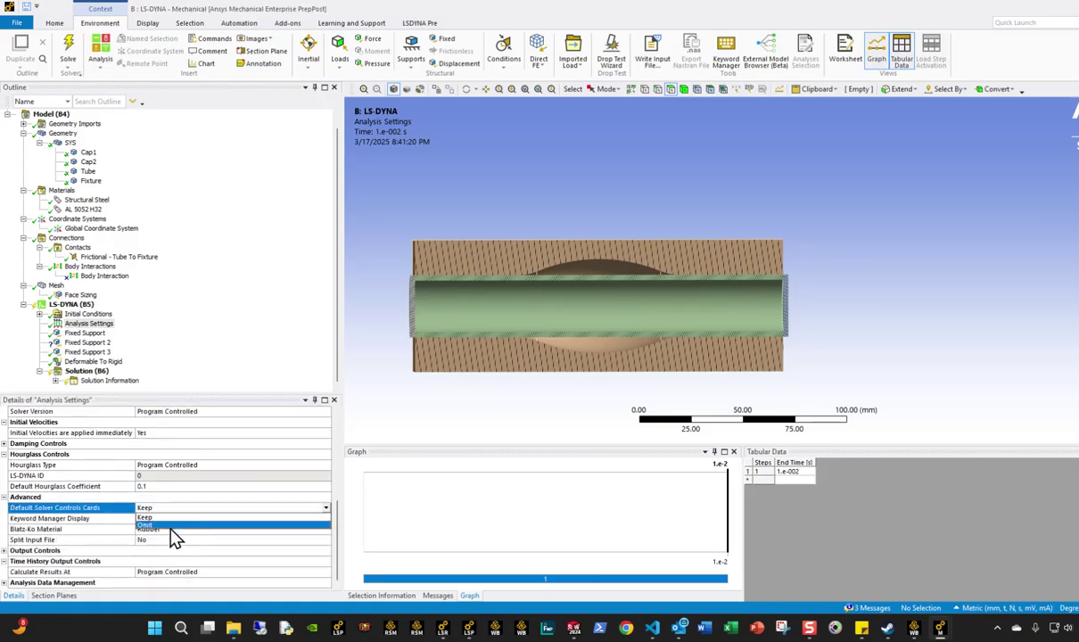
left_click(172, 525)
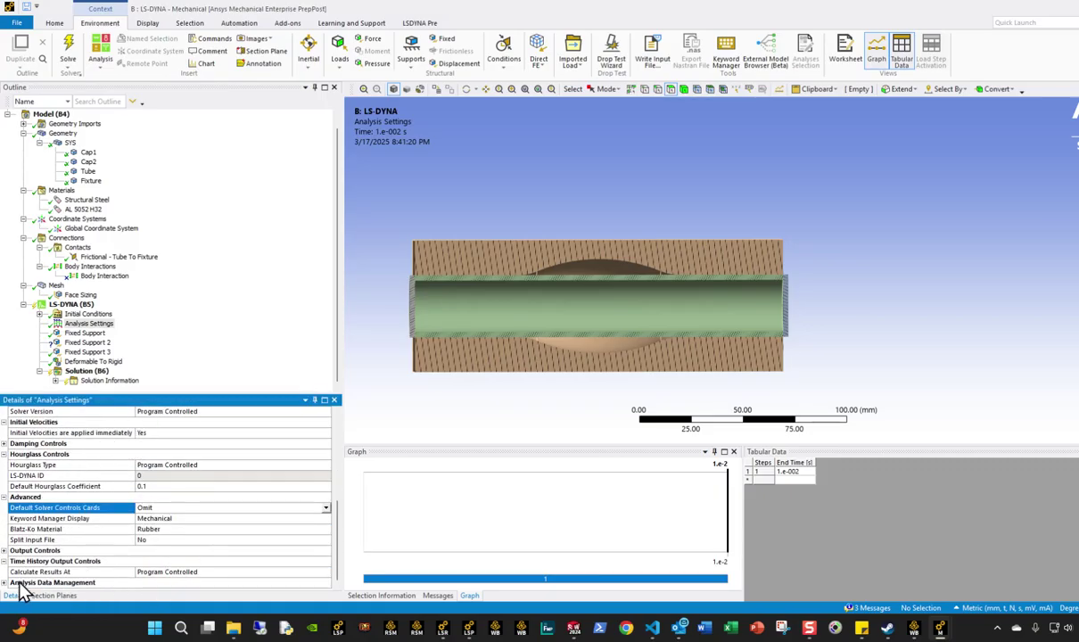
Step: Set Calculate Results At to Never for the time history output of the LS-DYNA analysis
left_click(7, 583)
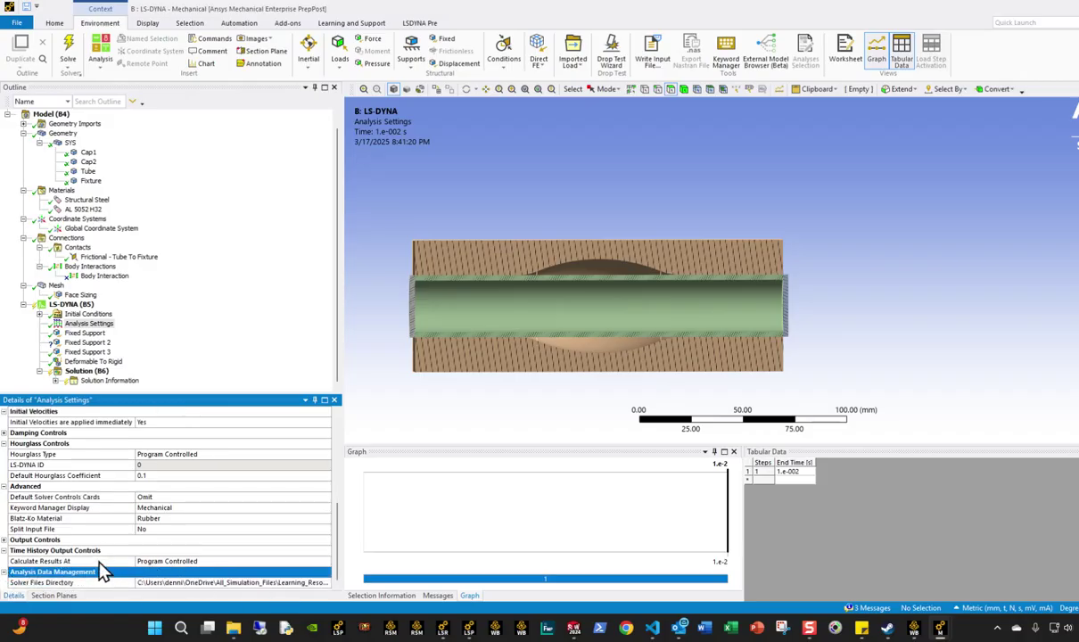
left_click(232, 561)
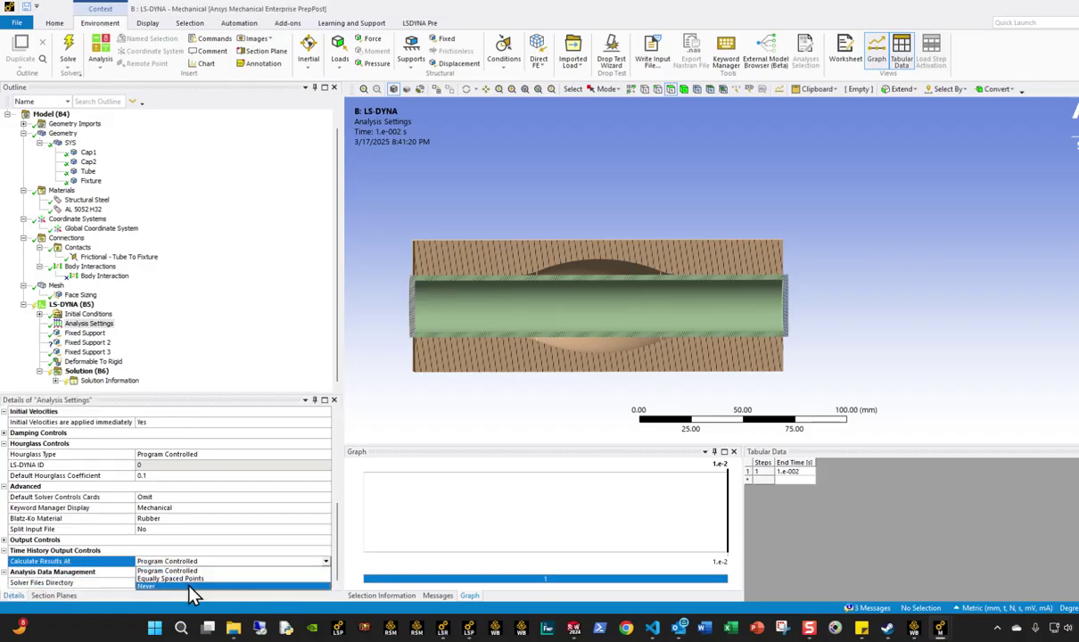
left_click(189, 587)
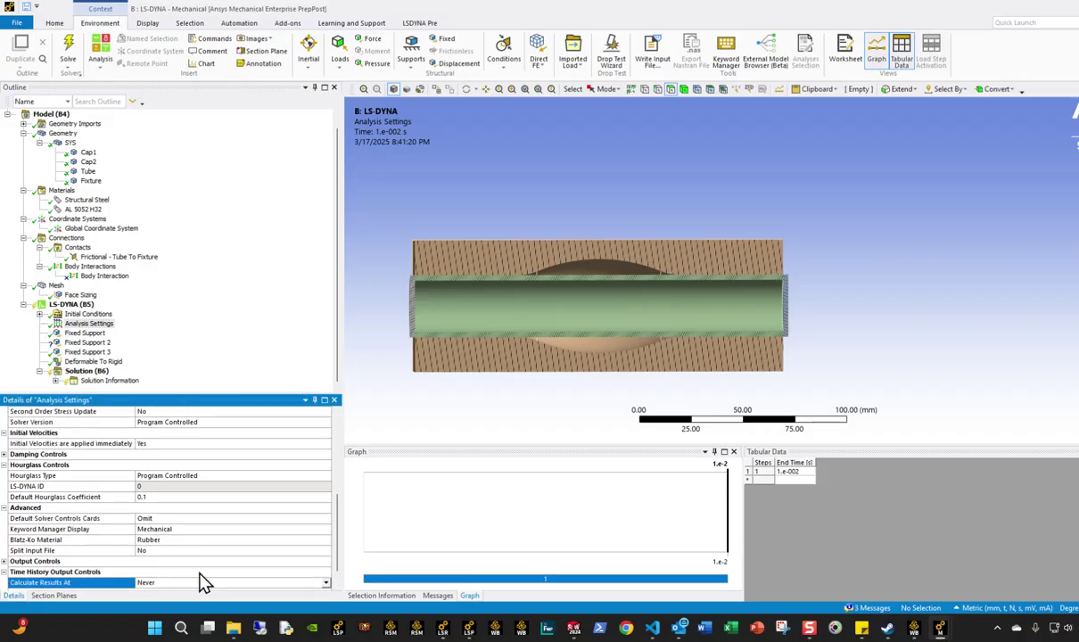
Step: Try to solve the LS-DYNA analysis and clear the solution's generated data
left_click(71, 305)
right_click(71, 312)
left_click(149, 331)
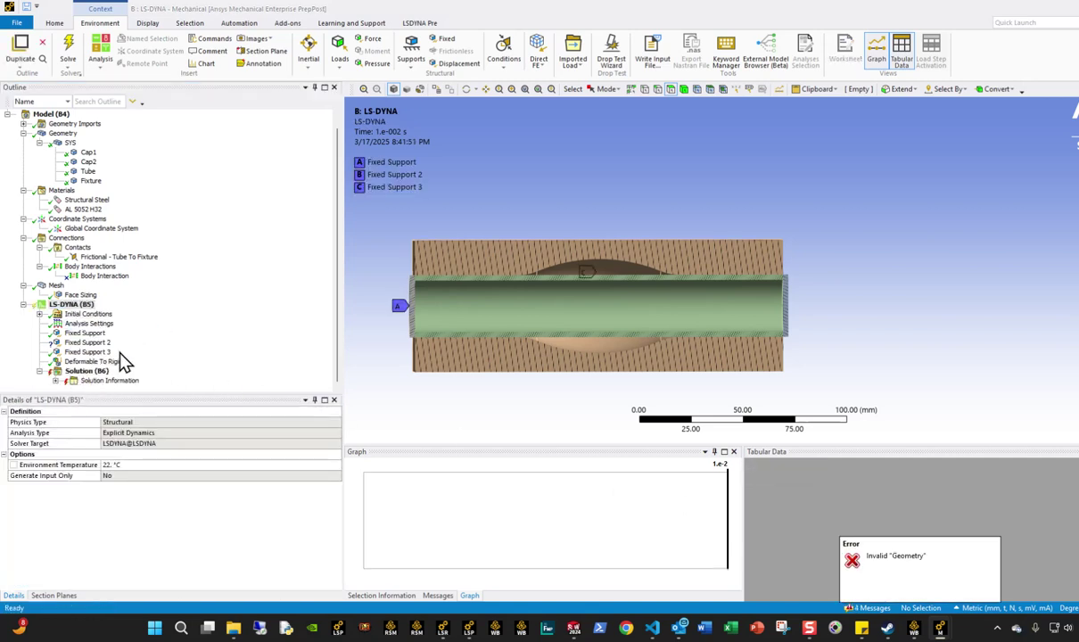
right_click(86, 373)
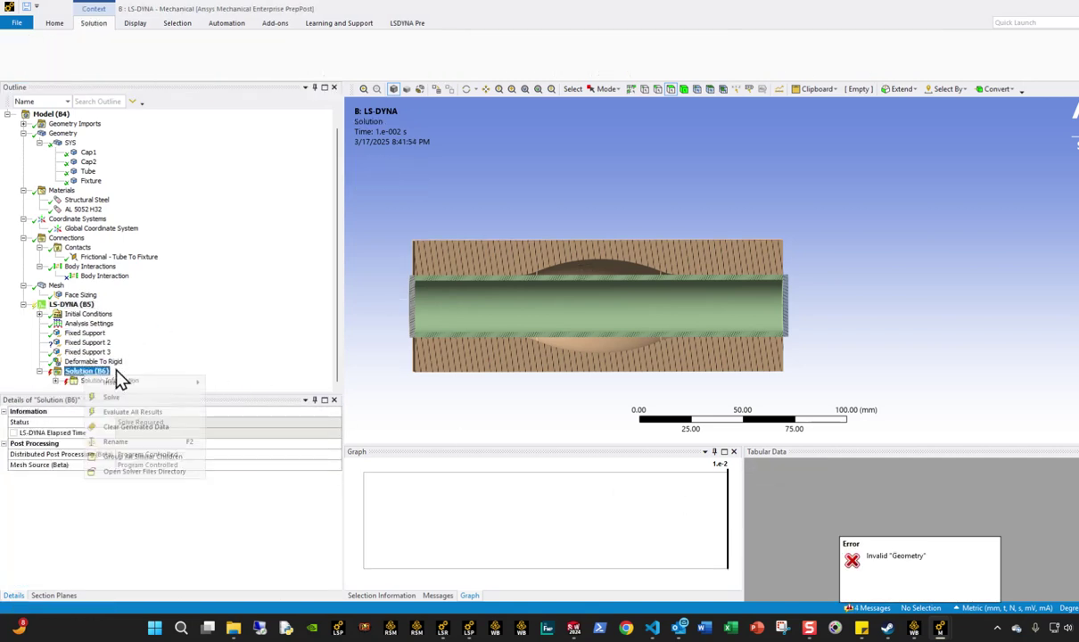
left_click(136, 427)
key("Return")
Step: Insert a Commands keyword snippet under the LS-DYNA environment and duplicate it
left_click(56, 308)
right_click(57, 306)
mouse_move(99, 310)
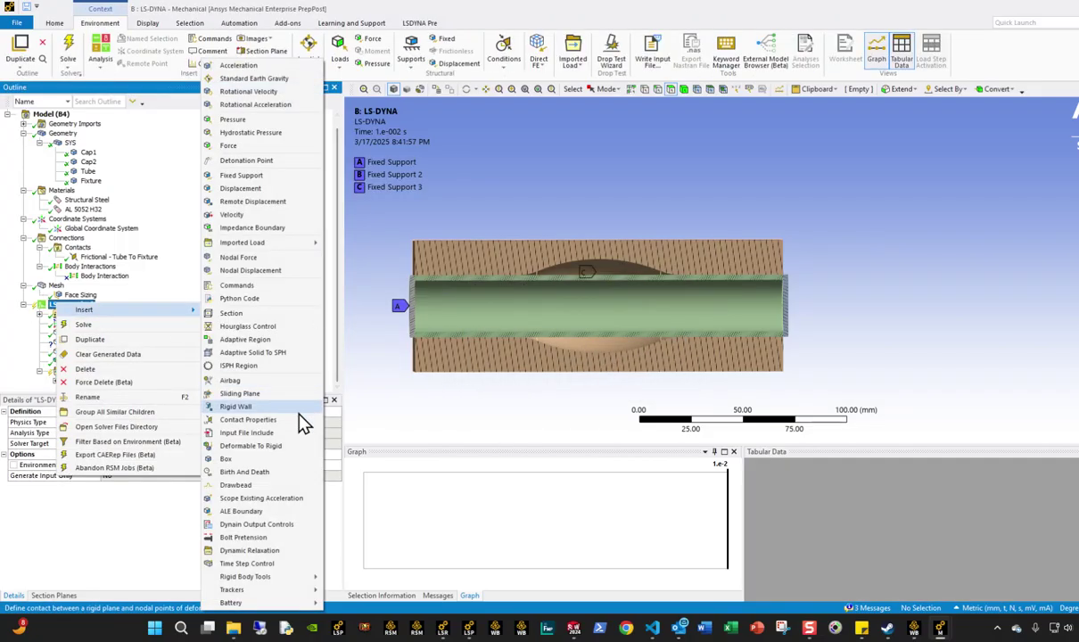
left_click(236, 285)
right_click(105, 371)
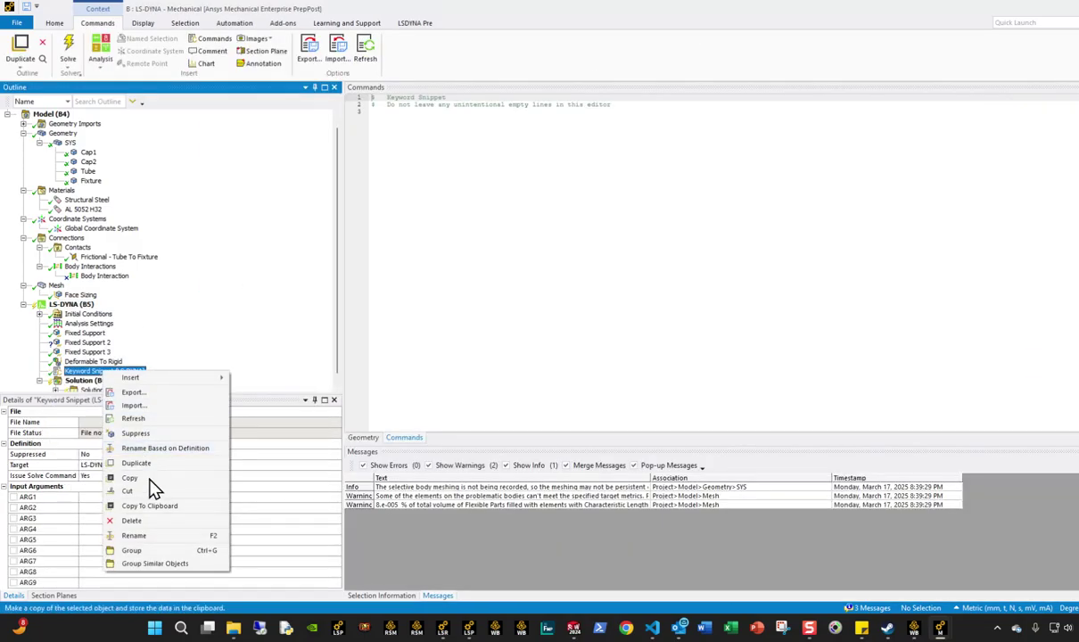
left_click(136, 463)
Step: Rename the first keyword snippet as Database and its duplicate as Control
left_click(101, 372)
left_click(101, 372)
type("Database")
key("Return")
left_click(71, 381)
left_click(71, 381)
type("Control")
key("Return")
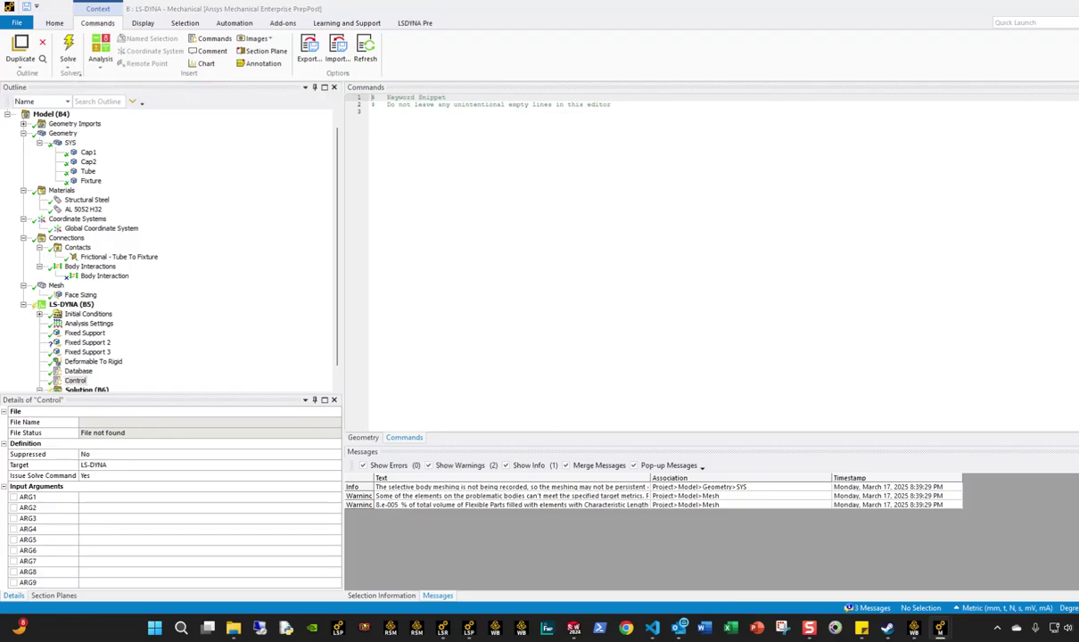
Step: Paste the *DATABASE keyword cards into the second snippet and set the D3PLOT output interval to 1.0000E-04
left_click(485, 195)
key("ctrl+v")
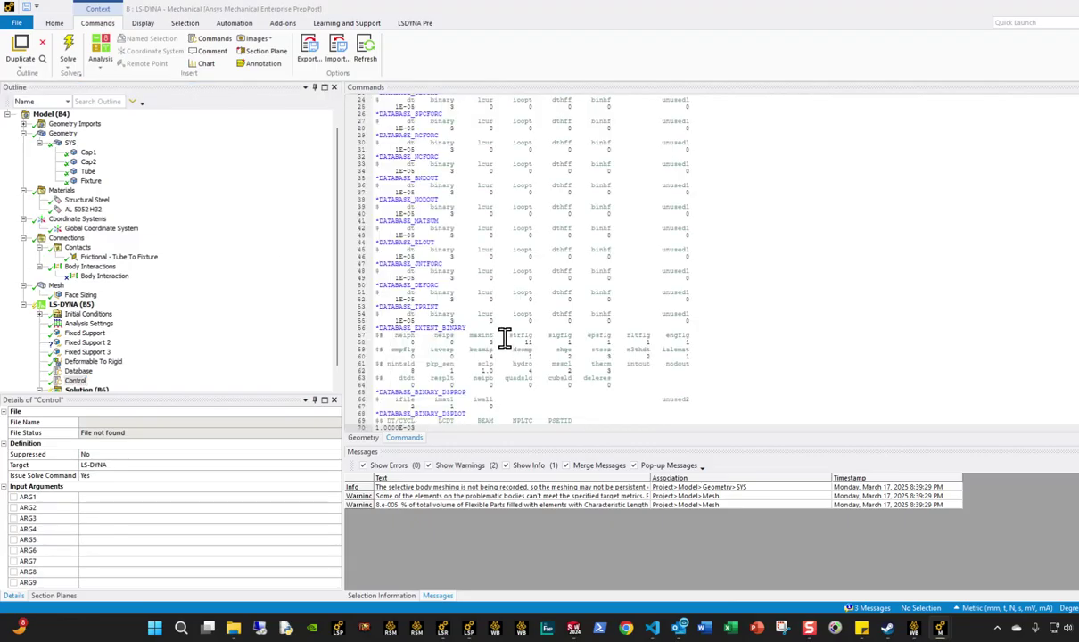
key("BackSpace")
key("BackSpace")
type("4")
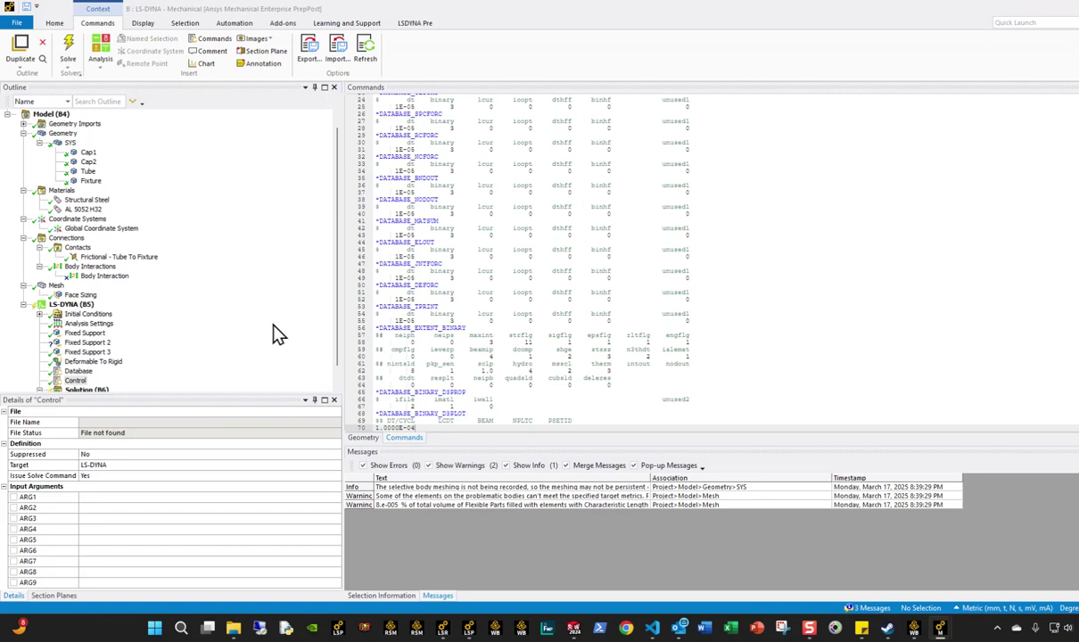
Step: Swap the snippet names to match their contents: Control for the control cards and Database for the database cards
left_click(85, 381)
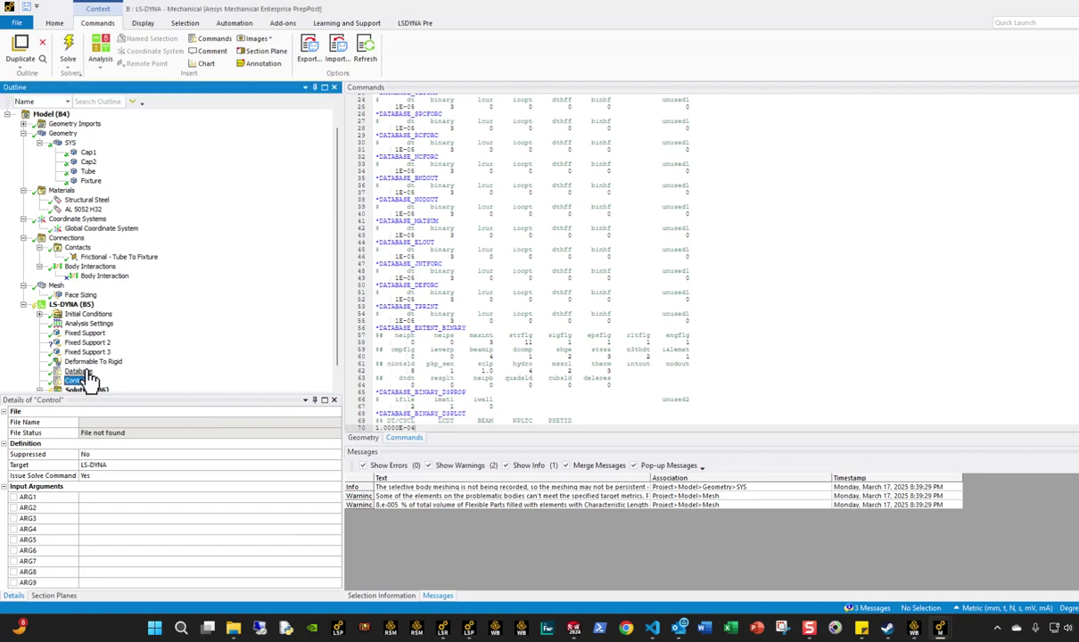
left_click(79, 371)
type("Cont")
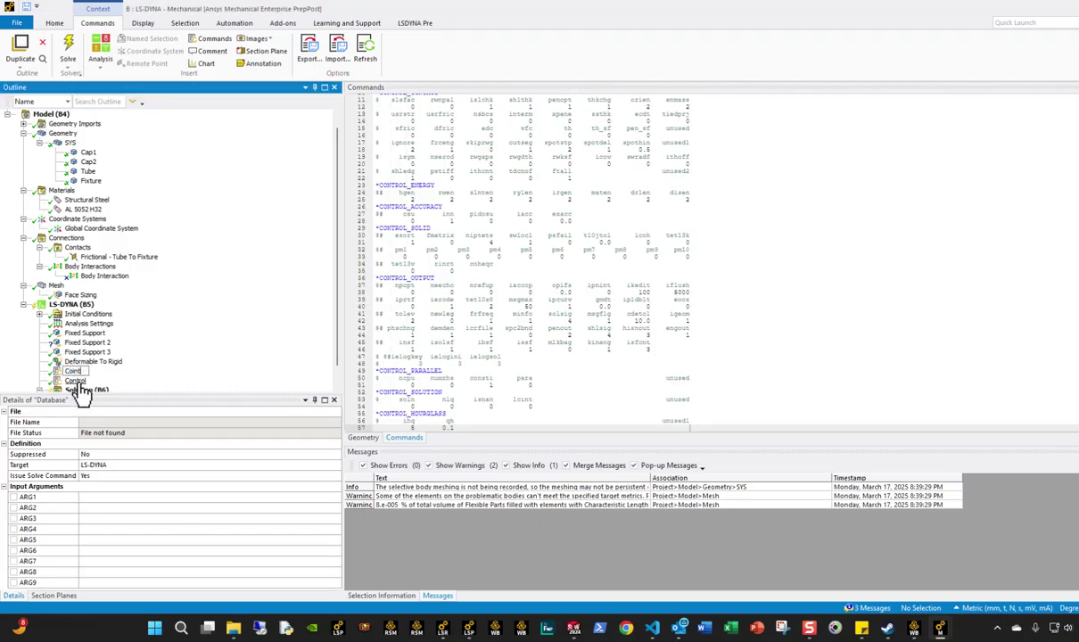
type("rol")
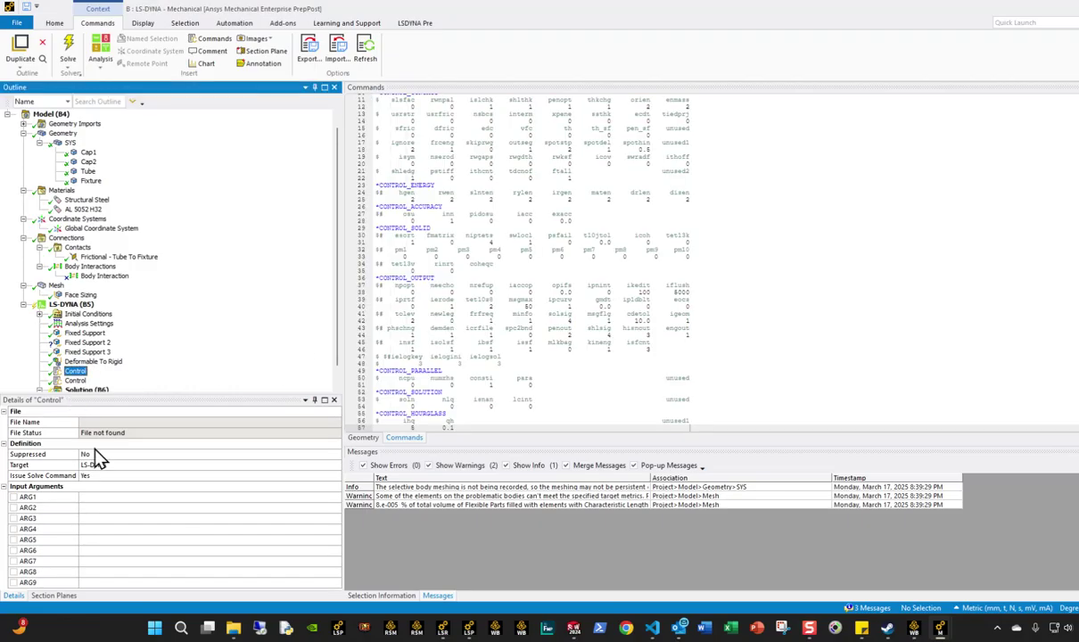
left_click(77, 381)
type("Database")
key("Return")
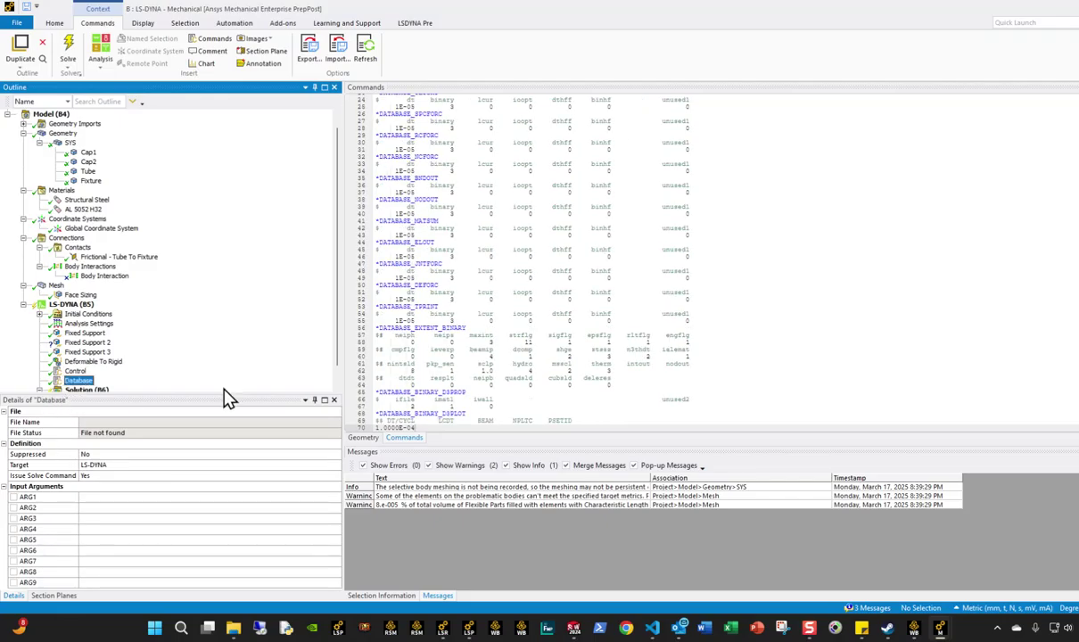
Step: Delete the unscoped Fixed Support 2 and review the remaining fixed supports, keyword snippets and rigid caps
left_click(98, 362)
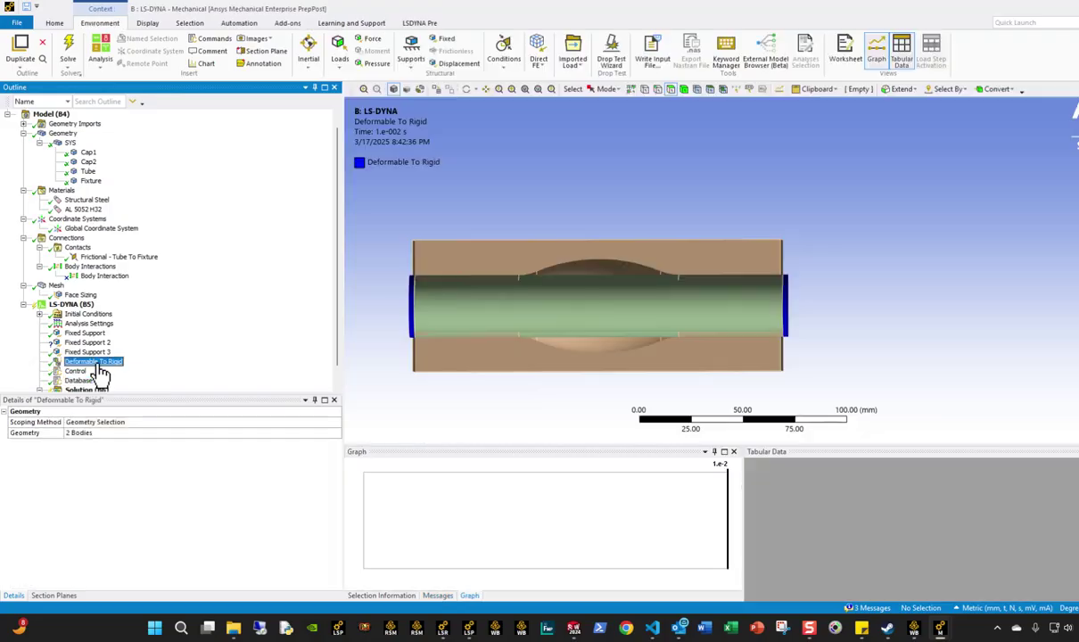
left_click(89, 342)
right_click(93, 343)
left_click(120, 437)
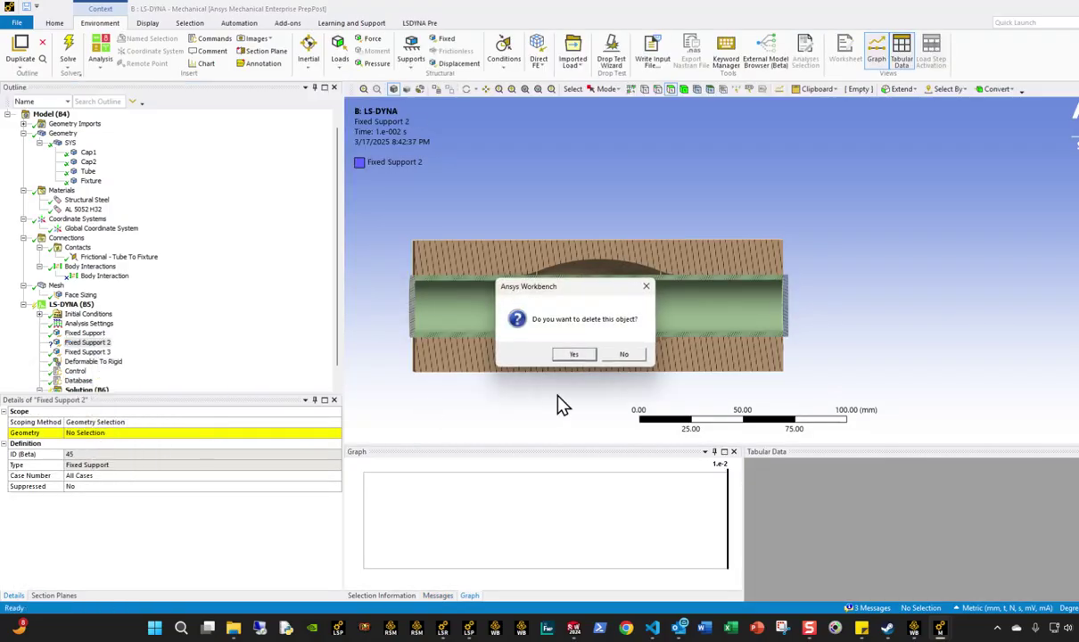
left_click(574, 355)
left_click(89, 342)
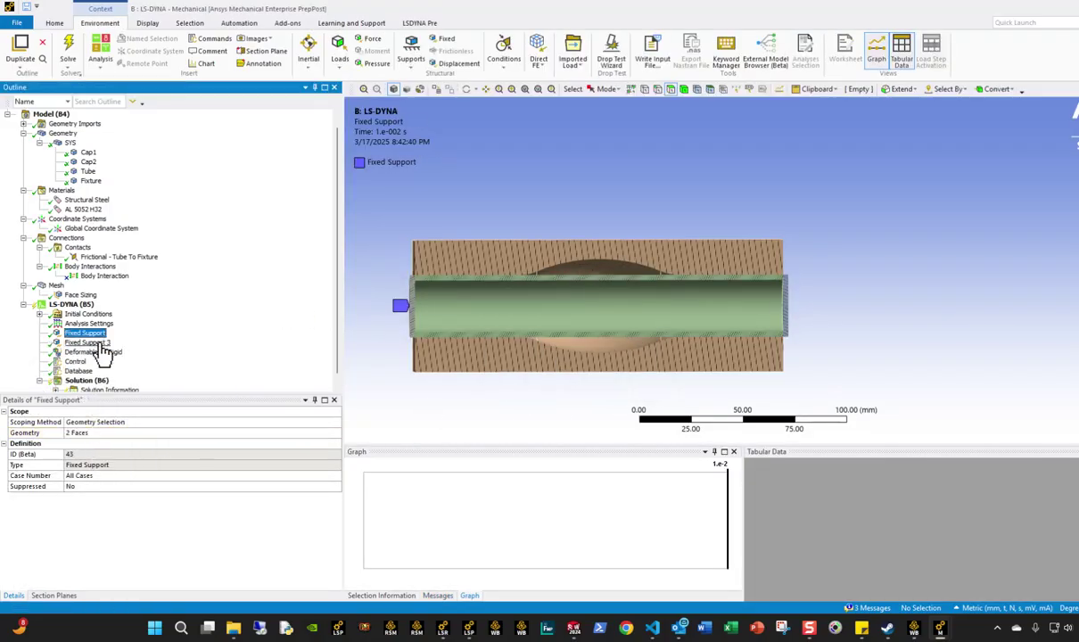
middle_click_drag(698, 289, 642, 304)
left_click(75, 362)
left_click(78, 371)
left_click(96, 352)
middle_click_drag(568, 343, 493, 320)
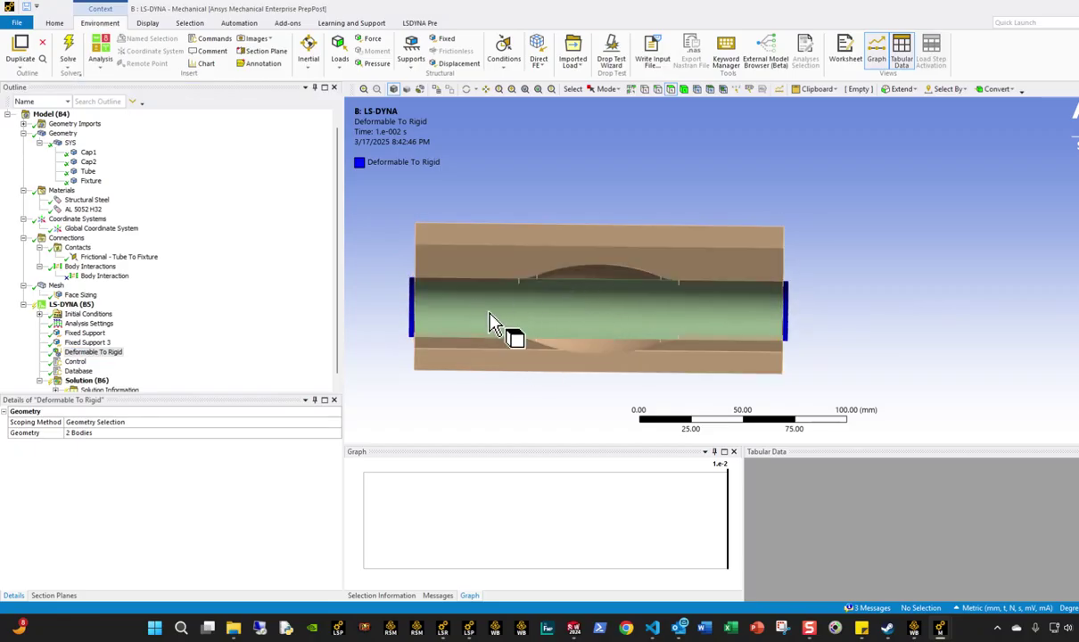
Step: Insert another Commands snippet under the LS-DYNA environment and rename it as Airbag_Linear_Fluid
left_click(73, 304)
right_click(95, 305)
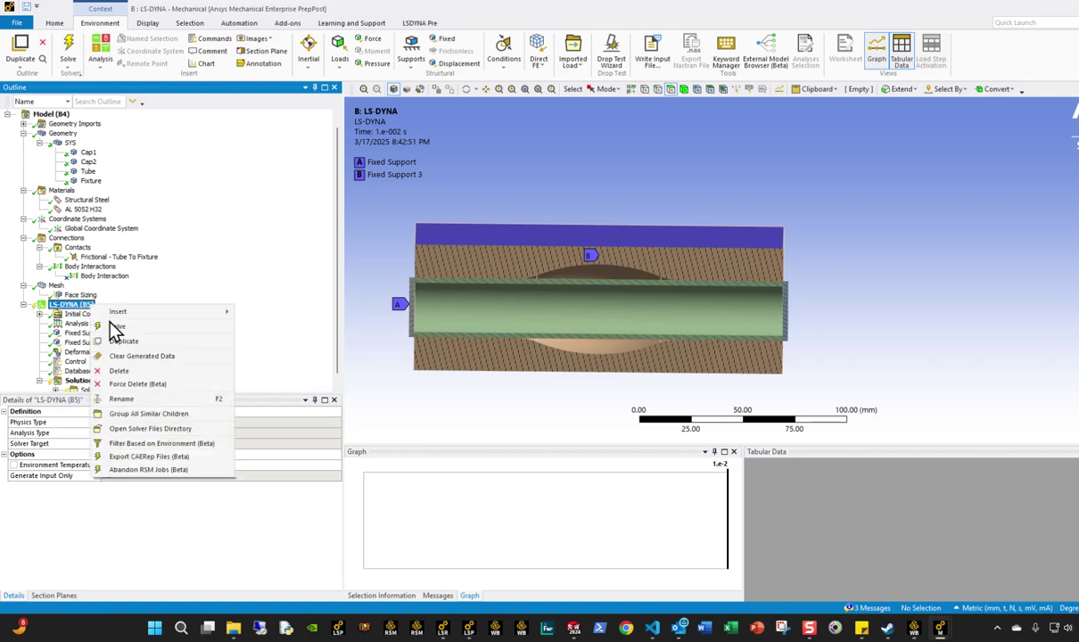
mouse_move(143, 312)
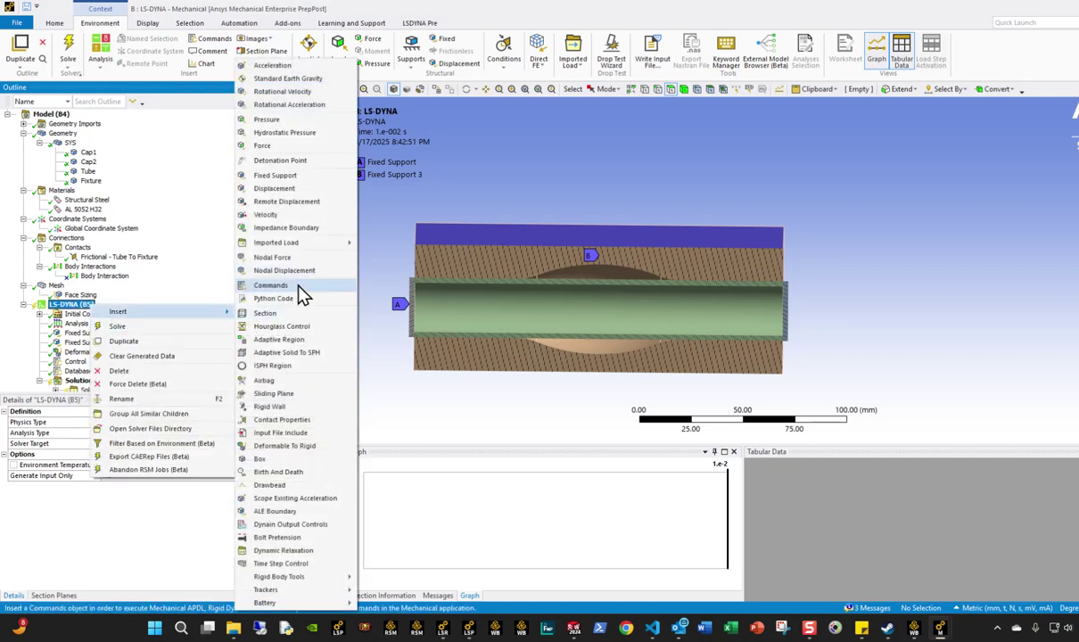
left_click(272, 285)
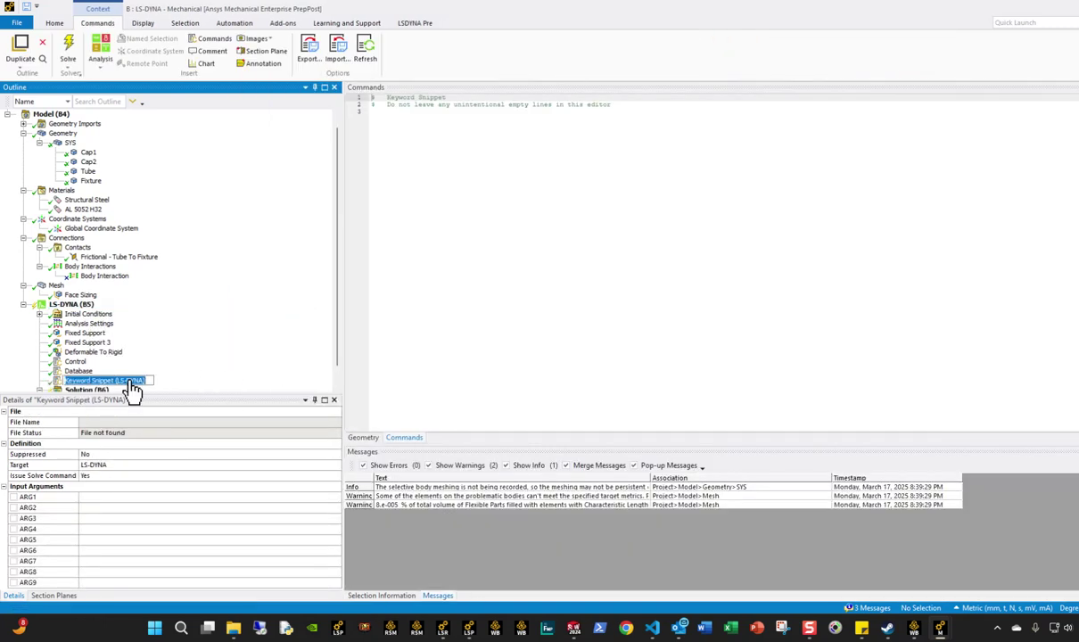
type("Airbag_Linear_Fluid")
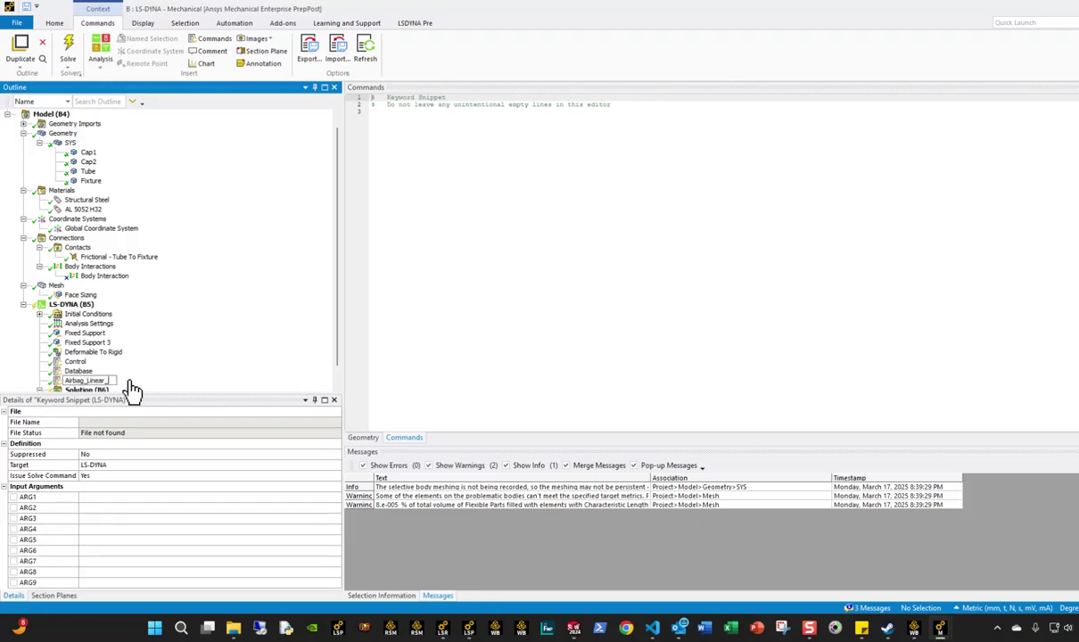
key("Return")
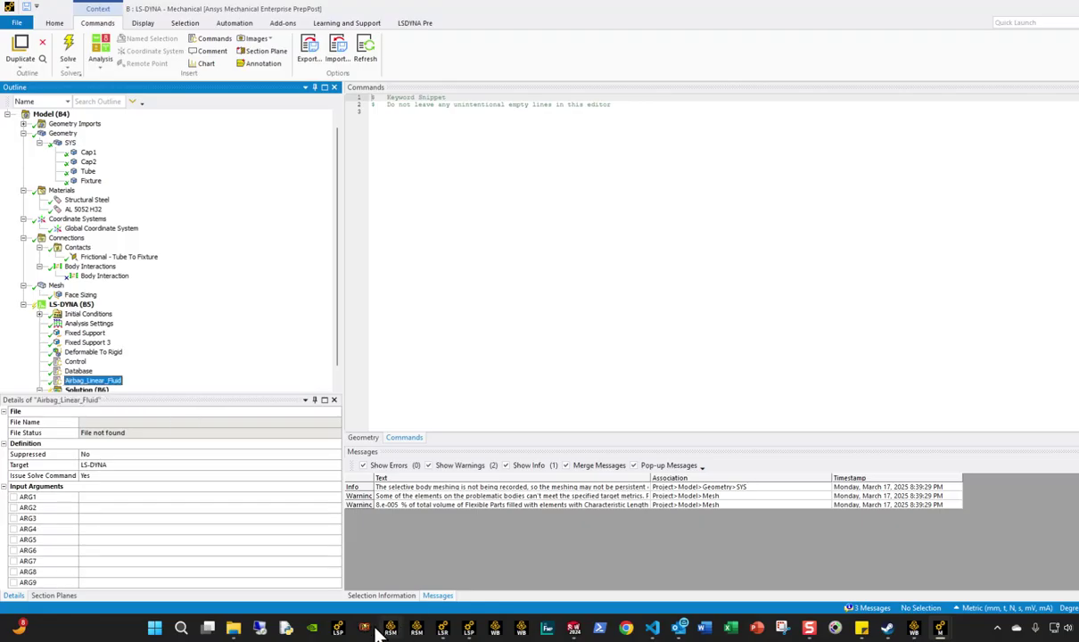
Step: Switch to File Explorer and open the LS-DYNA Keyword User's Manual Volume I R15 PDF from the Dyna_Manuals folder
left_click(599, 629)
left_click(626, 629)
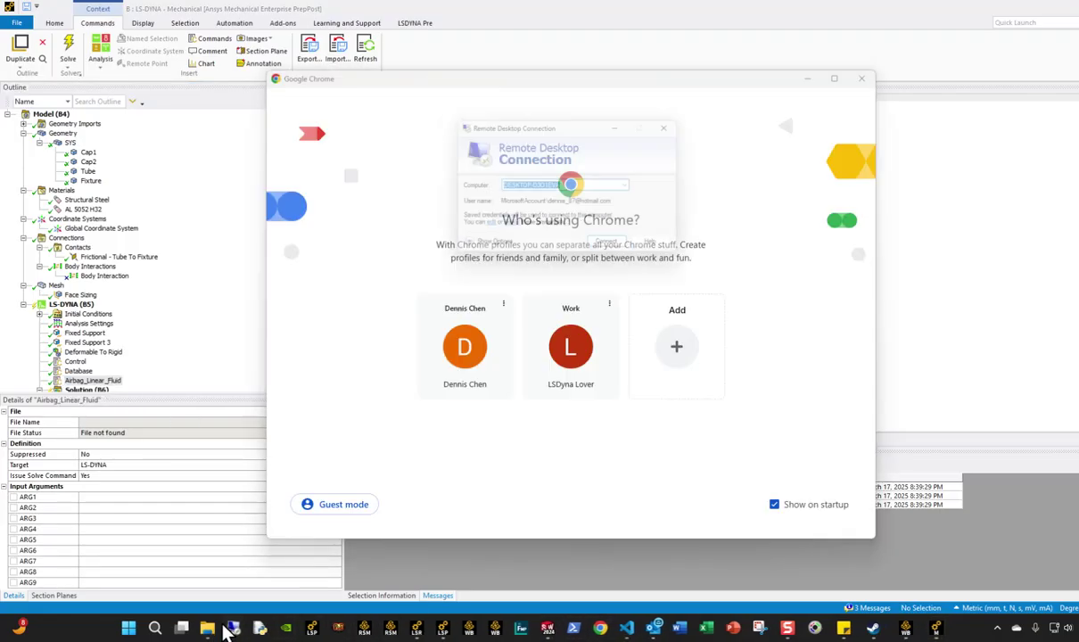
left_click(624, 124)
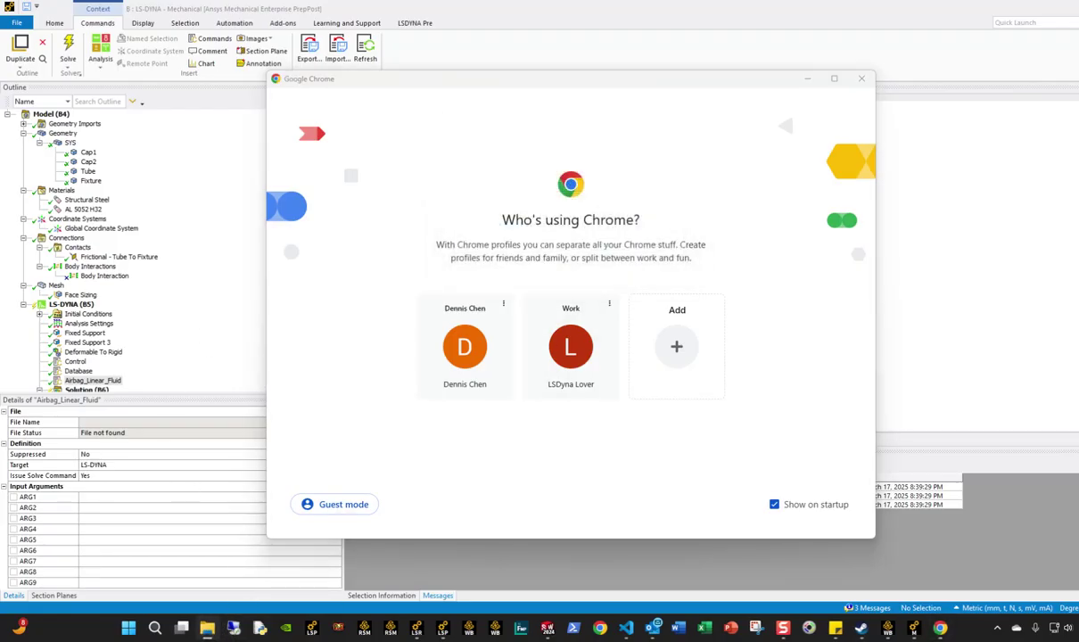
key("alt+Tab")
double_click(405, 254)
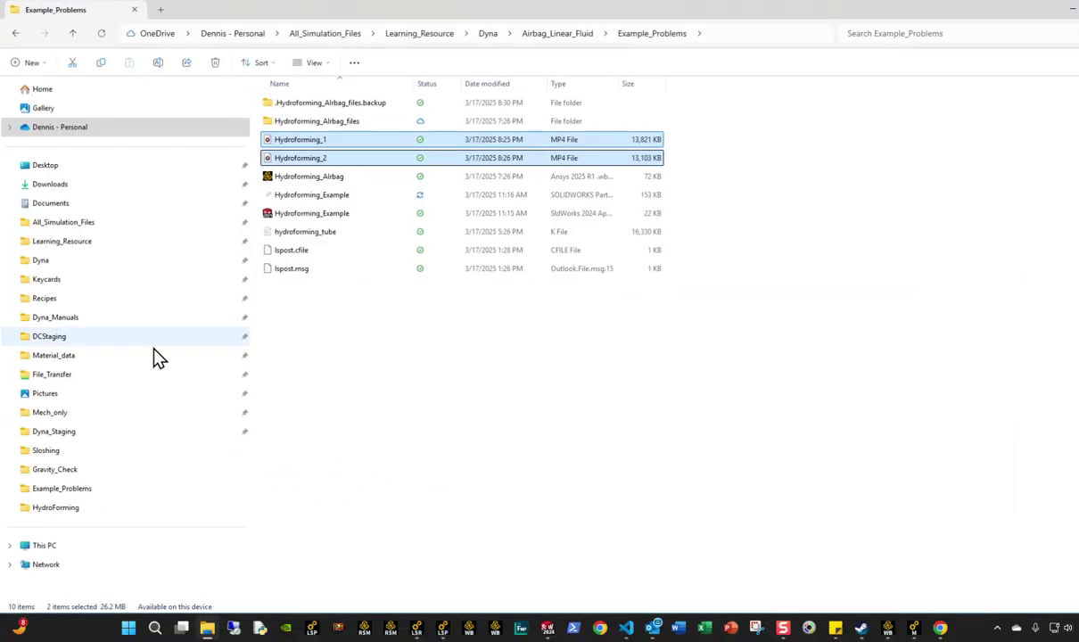
left_click(68, 321)
left_click(326, 472)
double_click(327, 472)
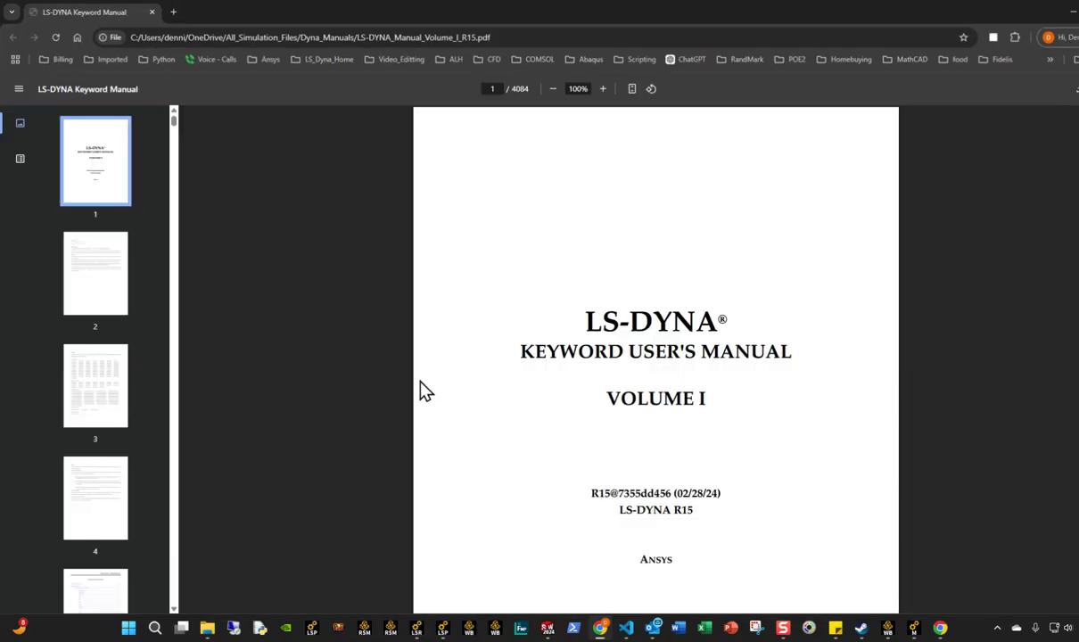
Step: Search the manual for airbag_linear_fluid, go to its section and examine the keyword's card layout
key("ctrl+f")
type("airbag_")
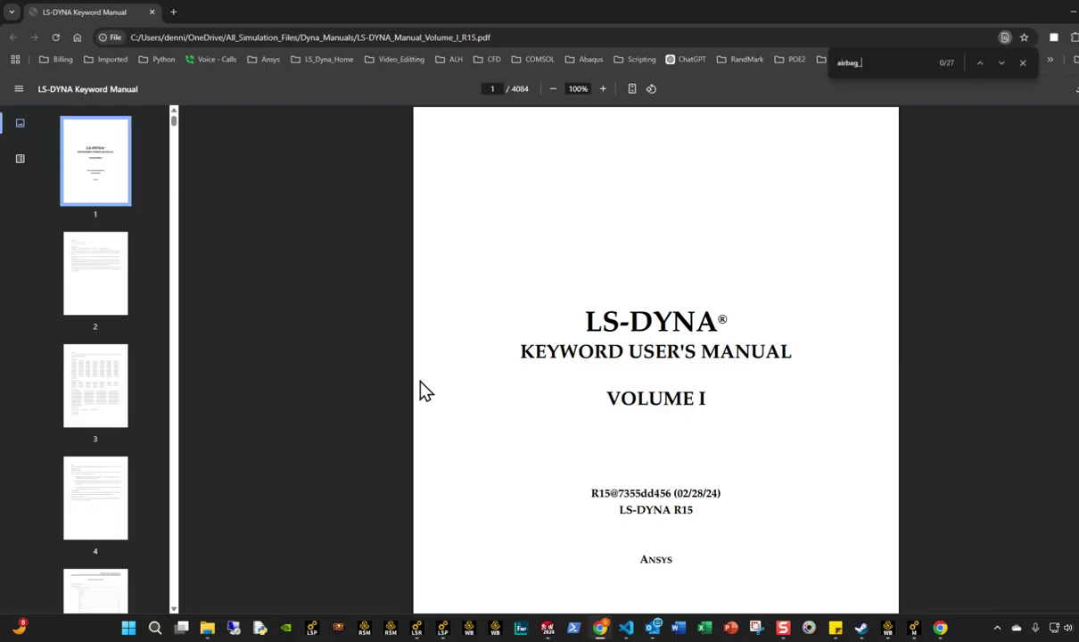
type("linear_fluid")
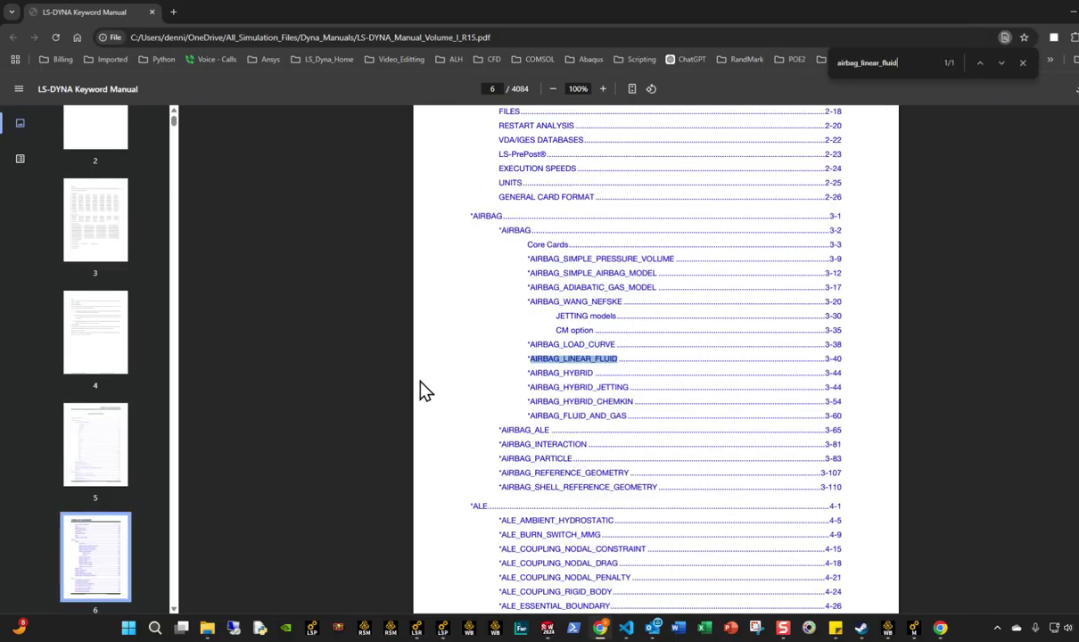
left_click(572, 366)
scroll(646, 414, "down", 6)
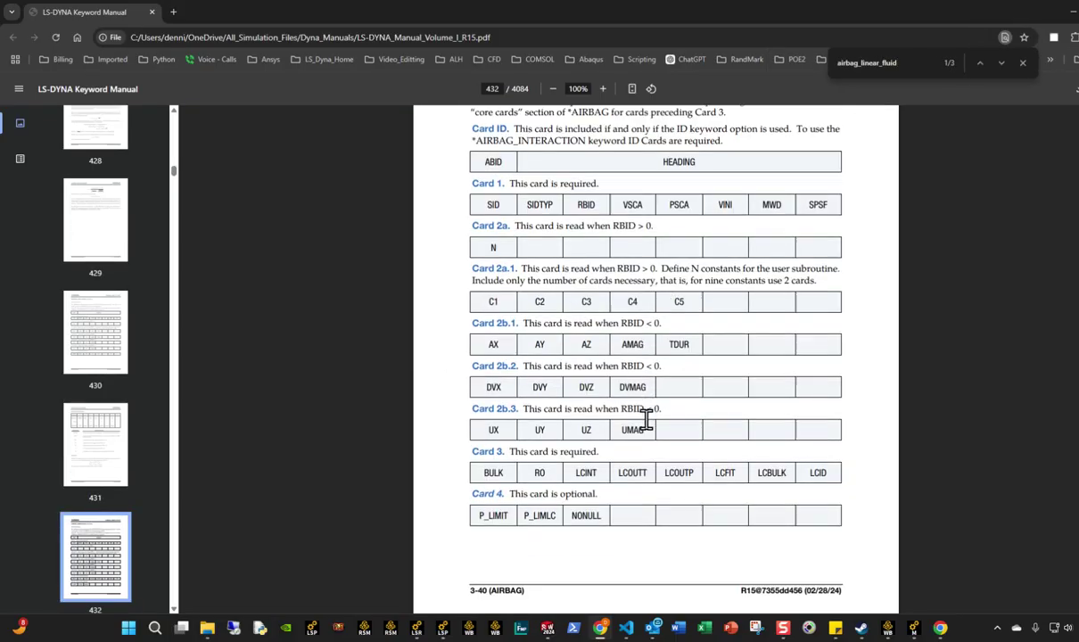
Step: Examine the AIRBAG_LINEAR_FLUID Card 3 and Card 4 variable definitions and the remark on pressure and mass flow rate
scroll(646, 419, "down", 5)
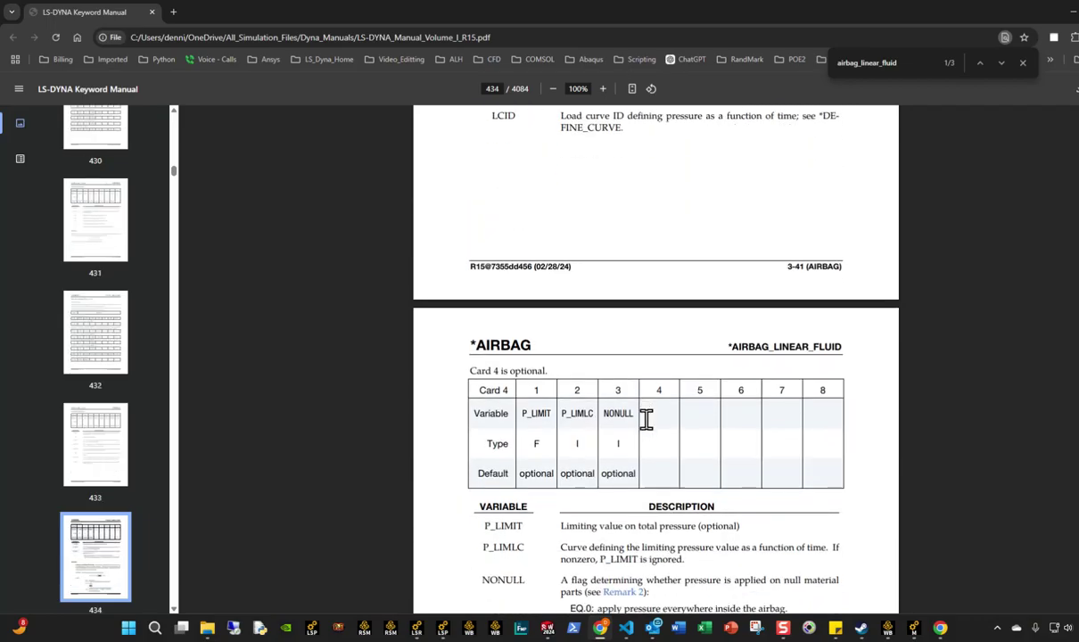
scroll(645, 419, "up", 12)
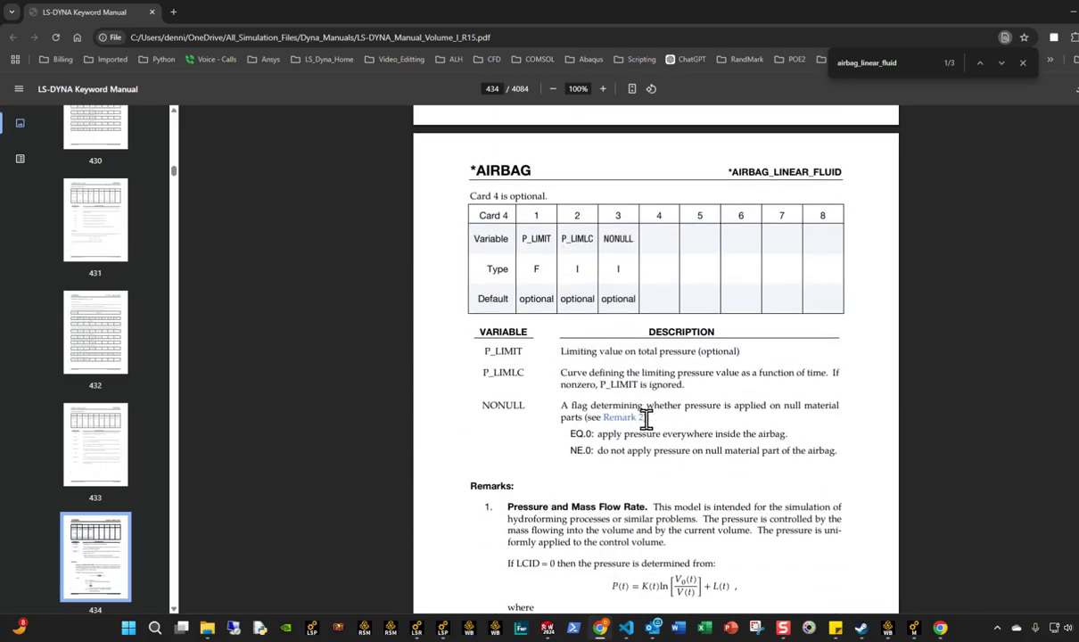
scroll(645, 419, "down", 8)
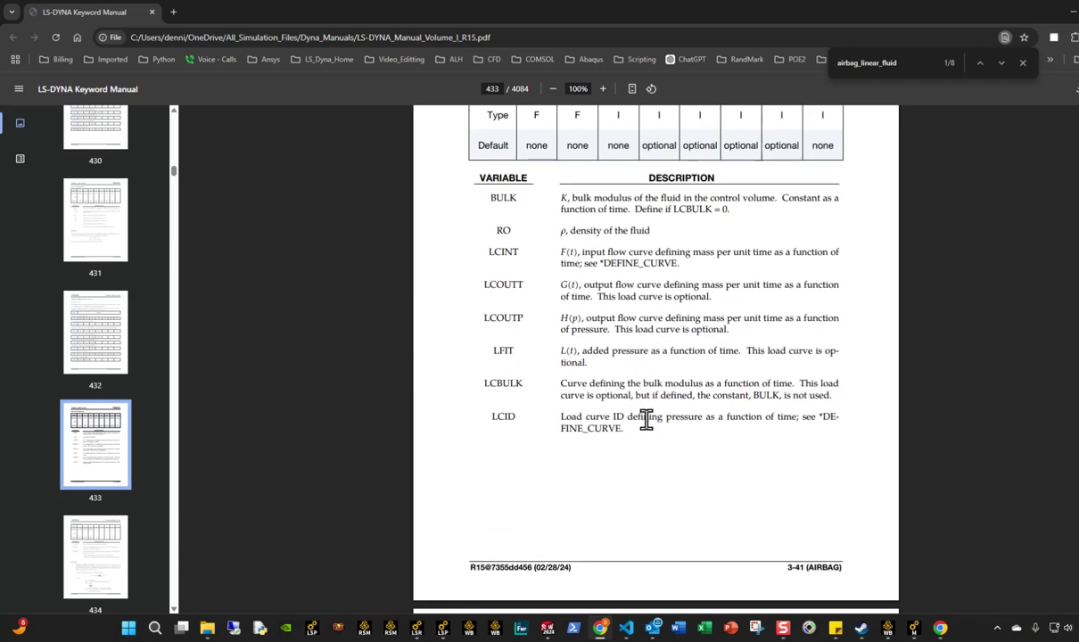
left_click_drag(635, 247, 501, 265)
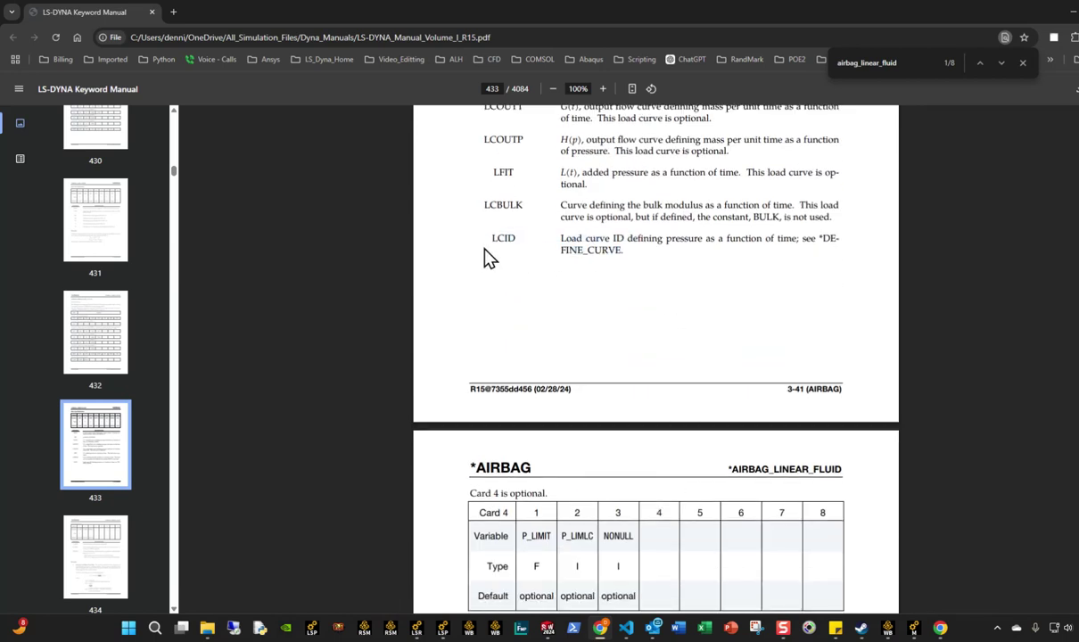
scroll(735, 287, "down", 6)
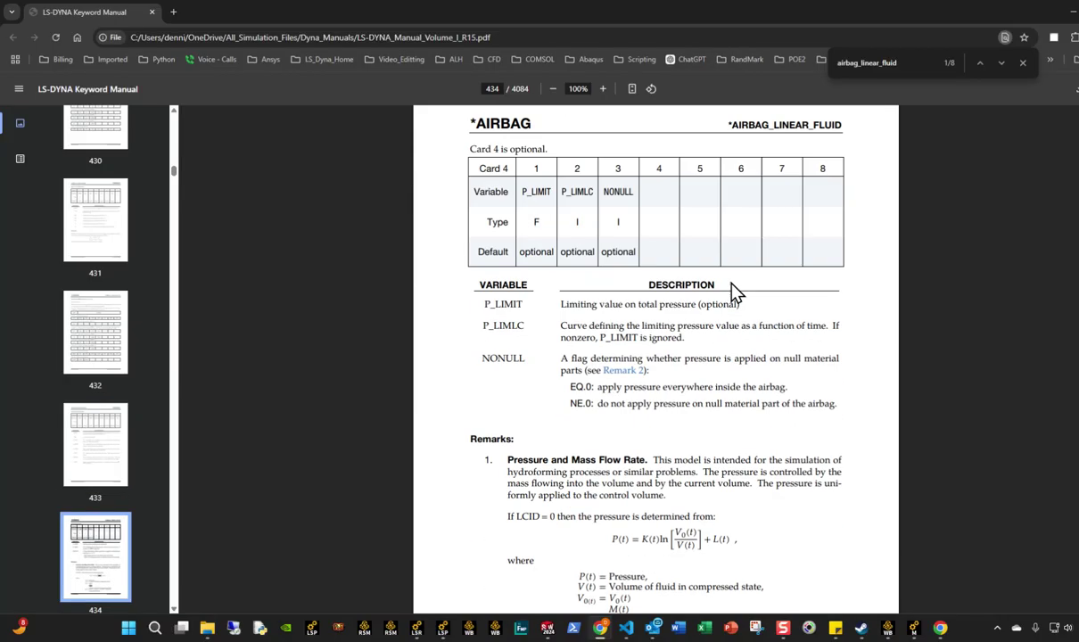
scroll(735, 292, "up", 2)
scroll(736, 291, "down", 3)
scroll(735, 291, "up", 3)
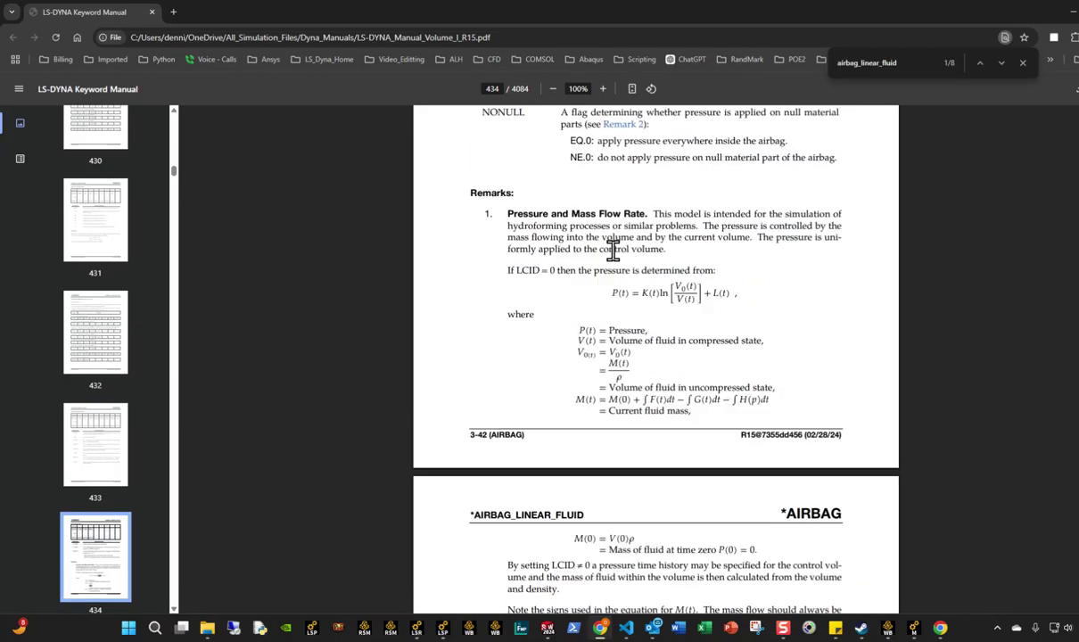
scroll(703, 352, "up", 8)
scroll(629, 381, "down", 7)
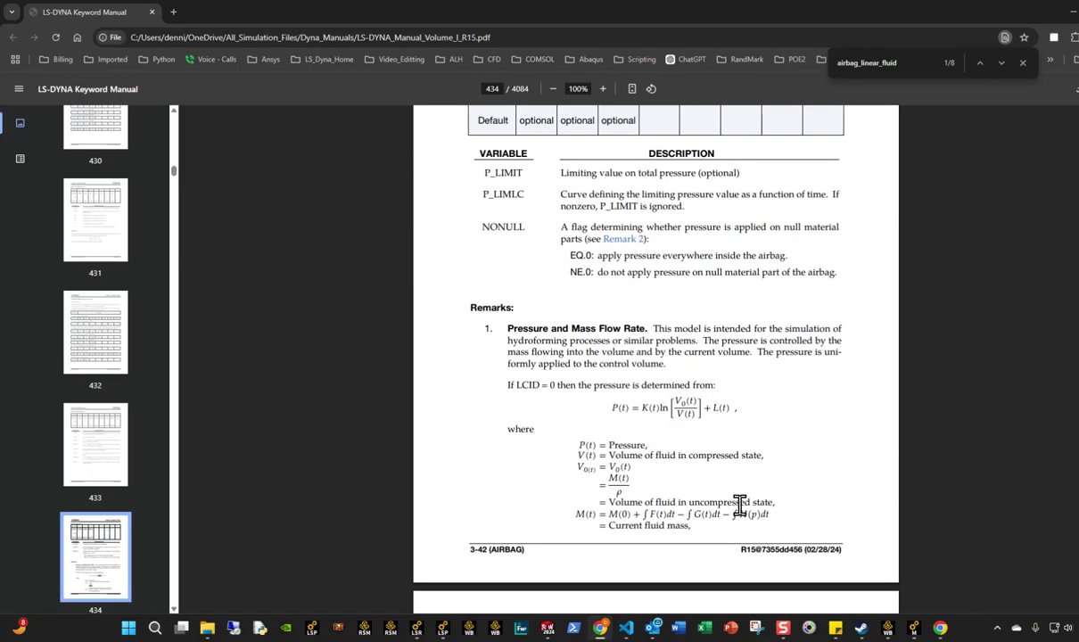
scroll(741, 497, "up", 5)
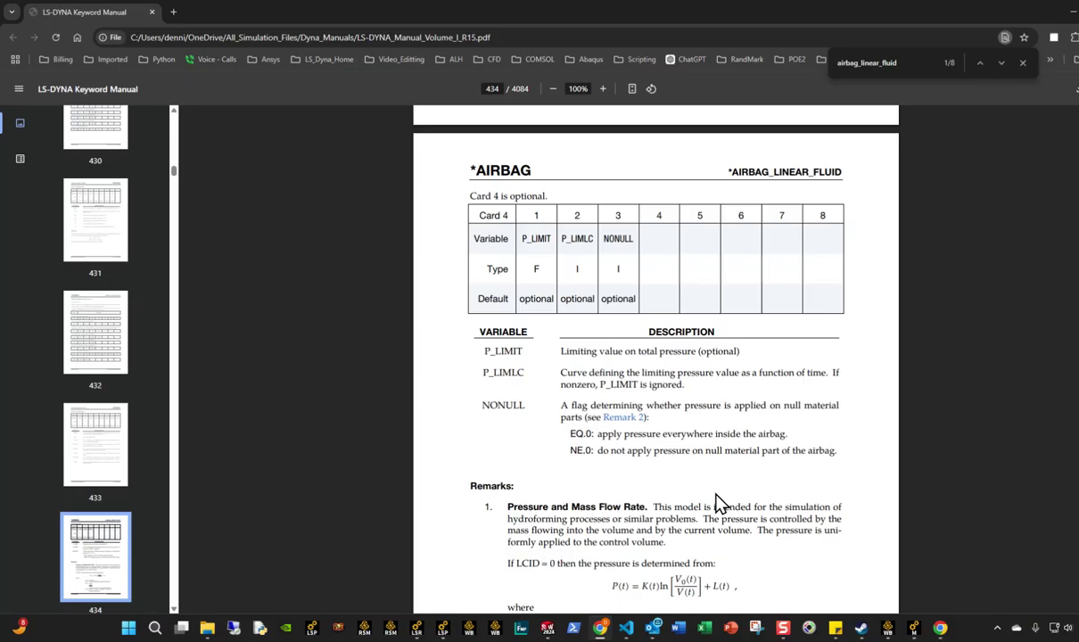
scroll(704, 490, "up", 10)
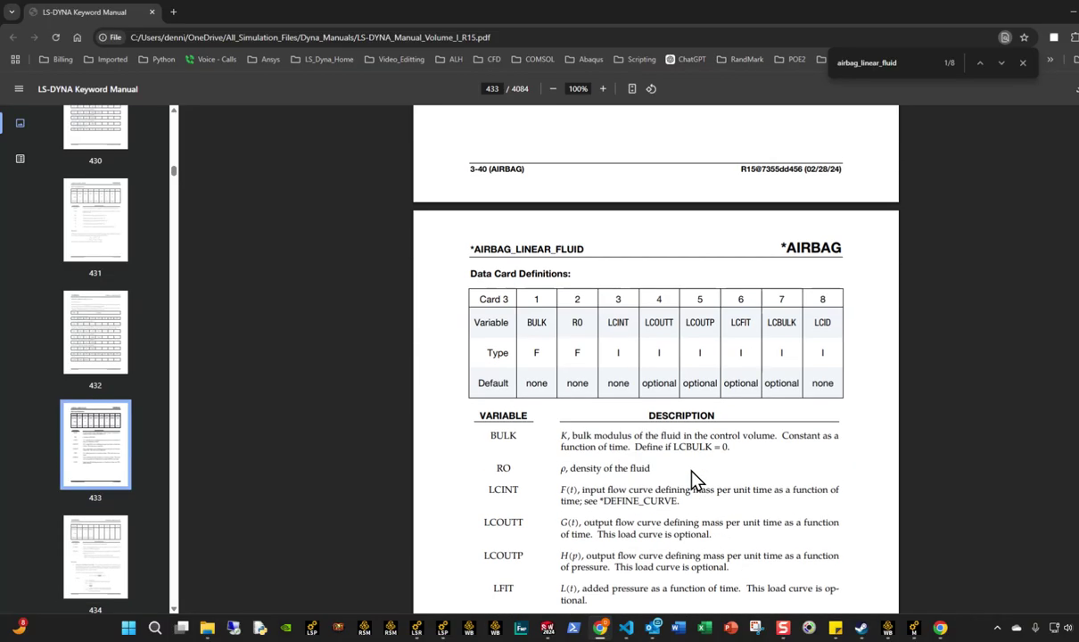
scroll(695, 480, "down", 2)
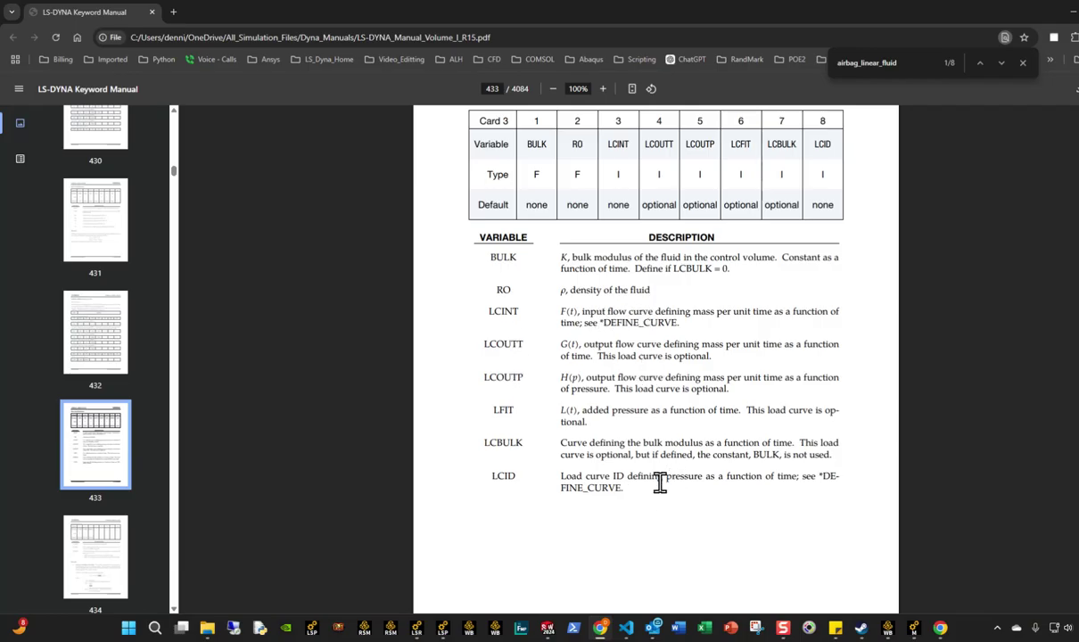
scroll(660, 518, "down", 6)
scroll(661, 518, "down", 2)
scroll(664, 509, "up", 3)
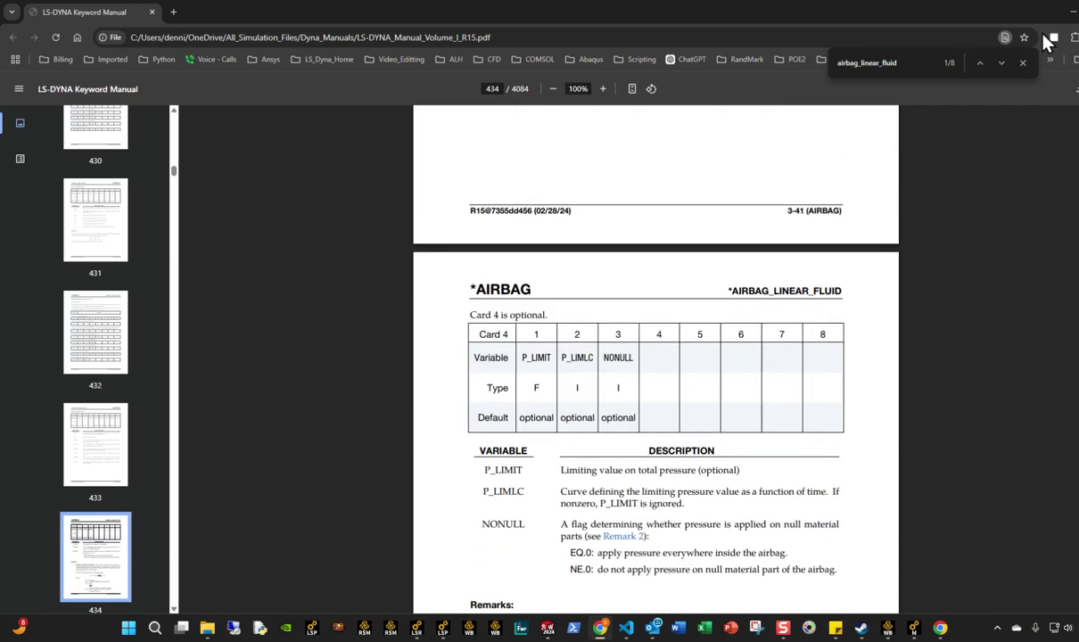
Step: Switch to VS Code, open airbag_linear_fluid.k from the Dyna_Keycards folder and copy its keyword cards
left_click(1073, 12)
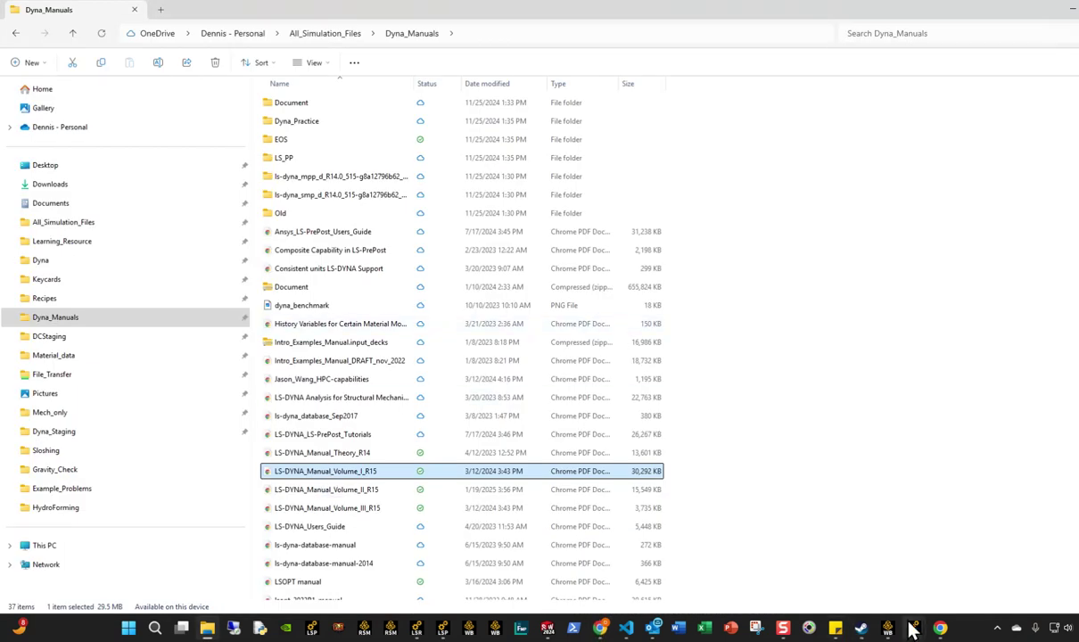
mouse_move(914, 627)
left_click(939, 580)
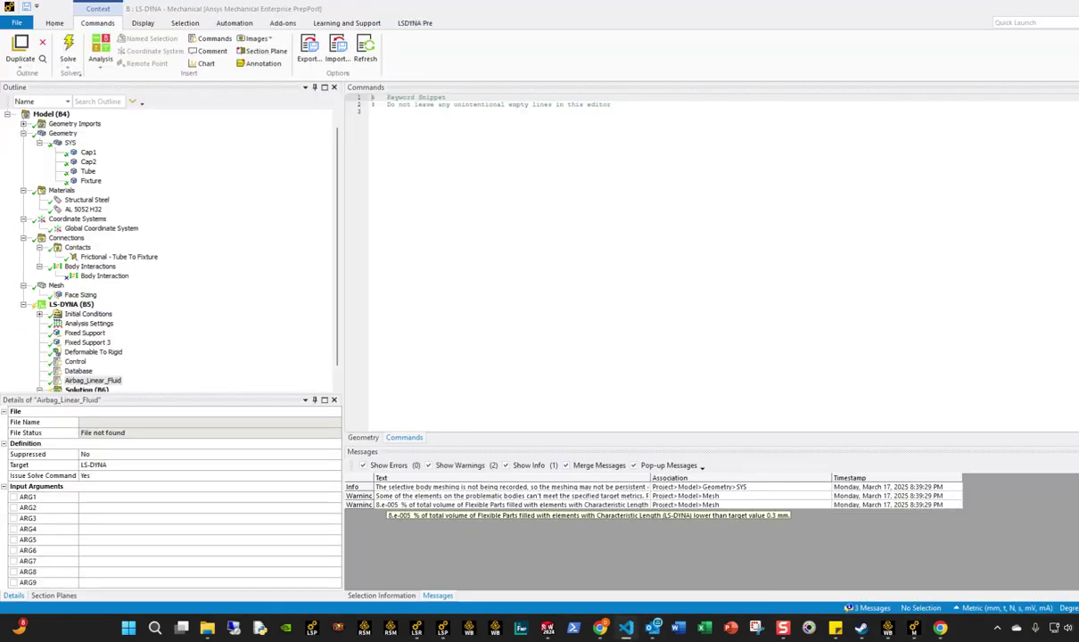
key("alt+Tab")
double_click(734, 162)
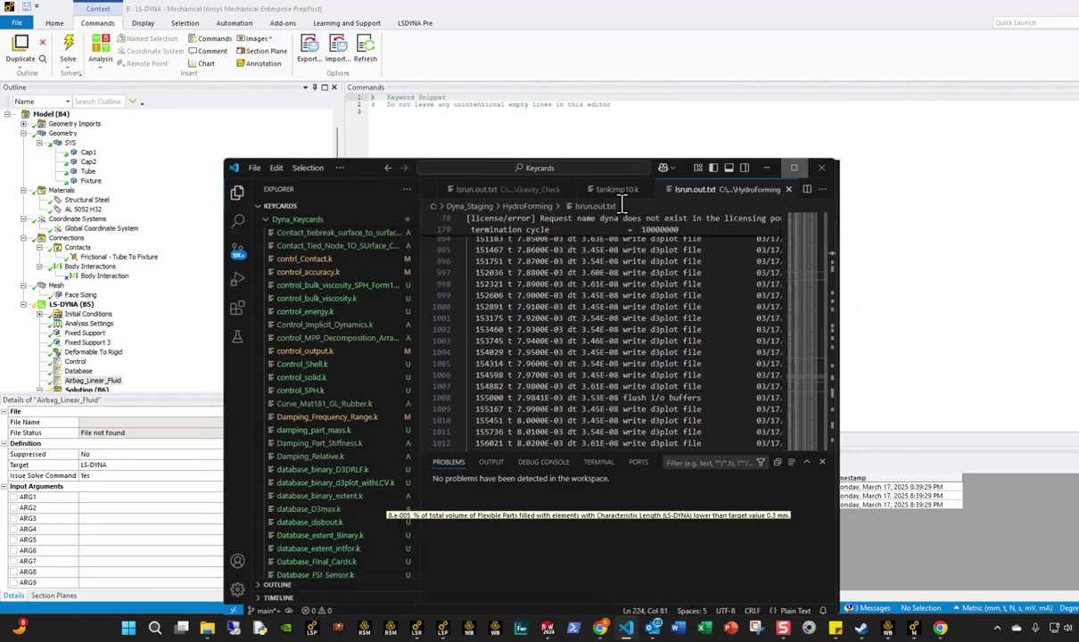
scroll(140, 373, "down", 6)
scroll(128, 382, "up", 7)
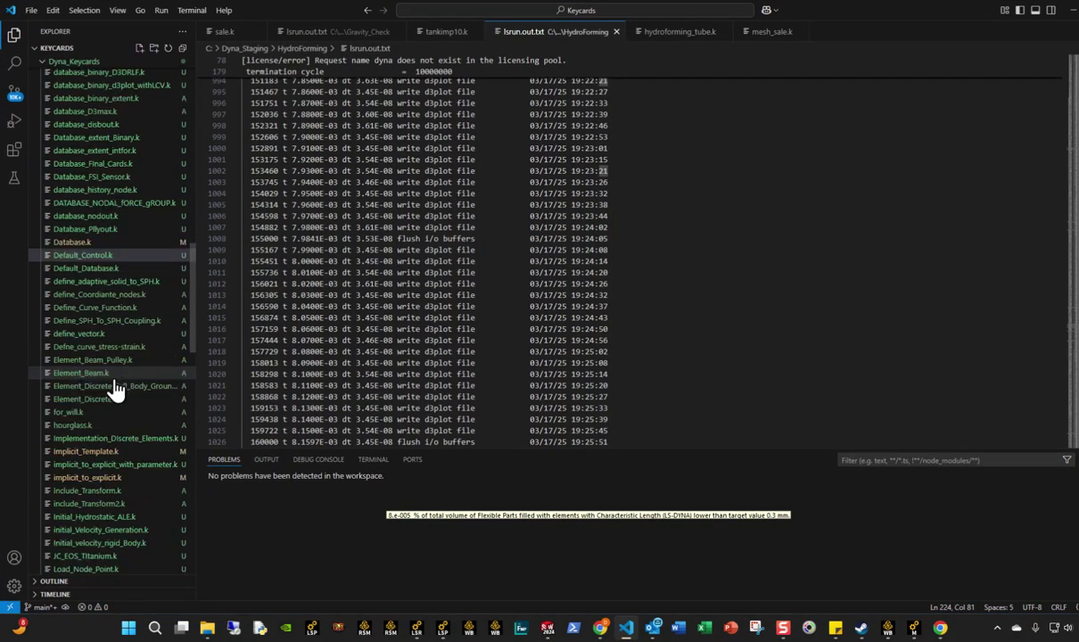
scroll(112, 393, "up", 8)
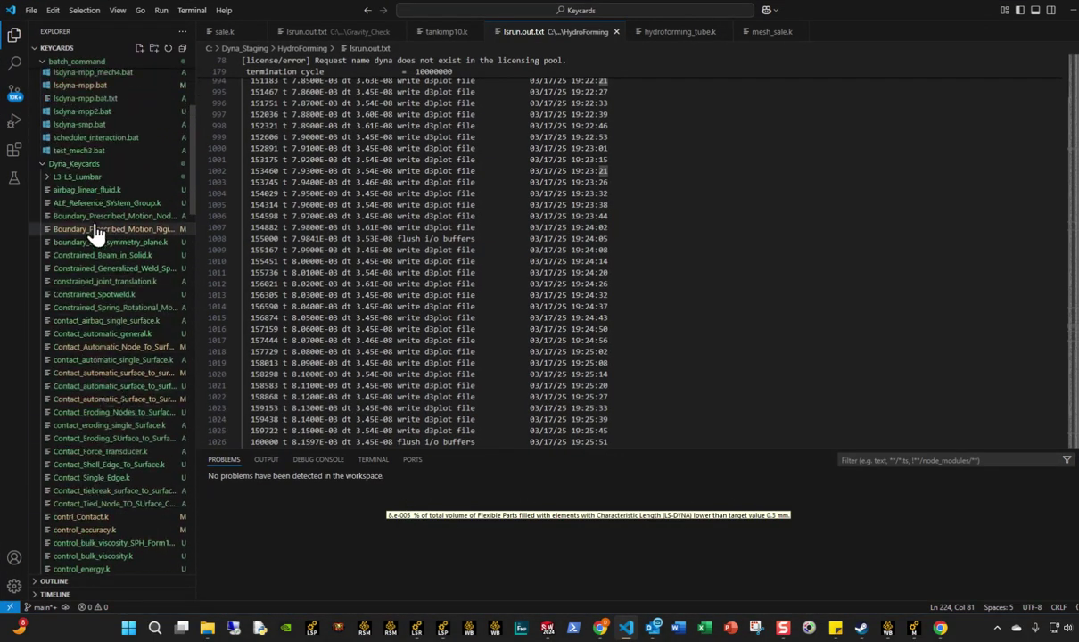
left_click(100, 190)
left_click_drag(393, 129, 259, 81)
Step: Switch to Ansys Mechanical and paste the copied AIRBAG_LINEAR_FLUID_ID and DEFINE_CURVE cards into the Airbag_Linear_Fluid snippet
key("alt+Tab")
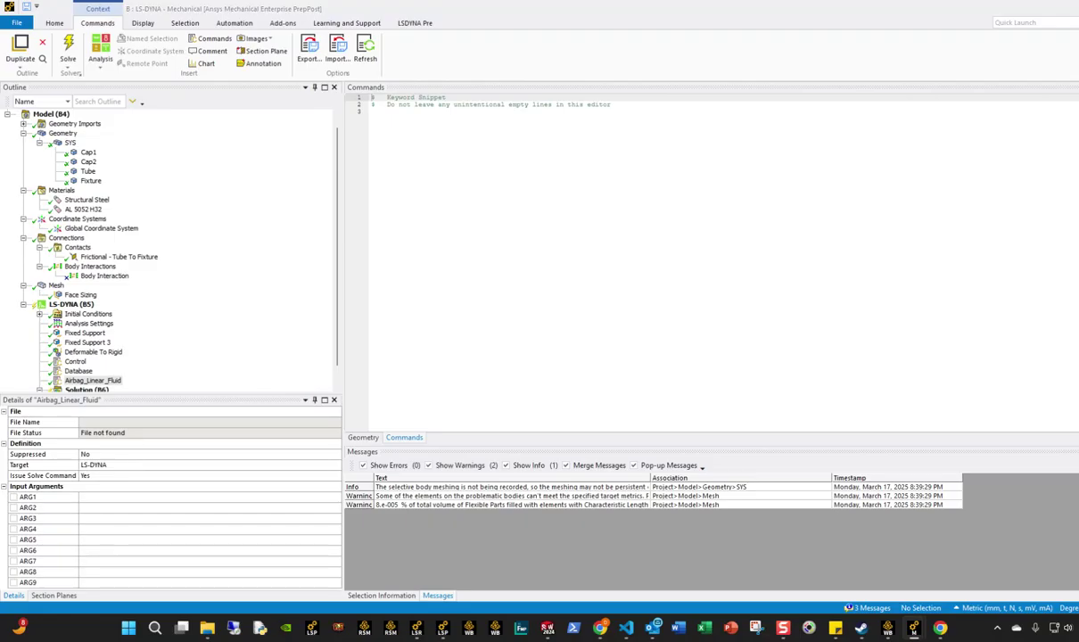
left_click(517, 282)
key("ctrl+v")
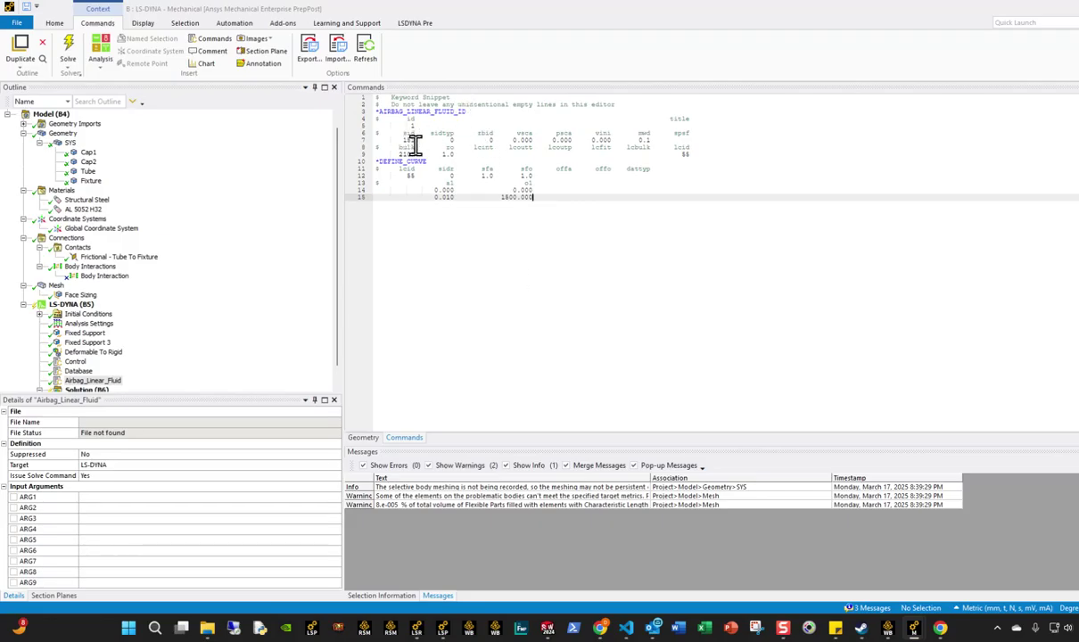
Step: Create a named selection called airbag_tube from the tube's inner surface and the inner faces of both end caps
left_click(72, 304)
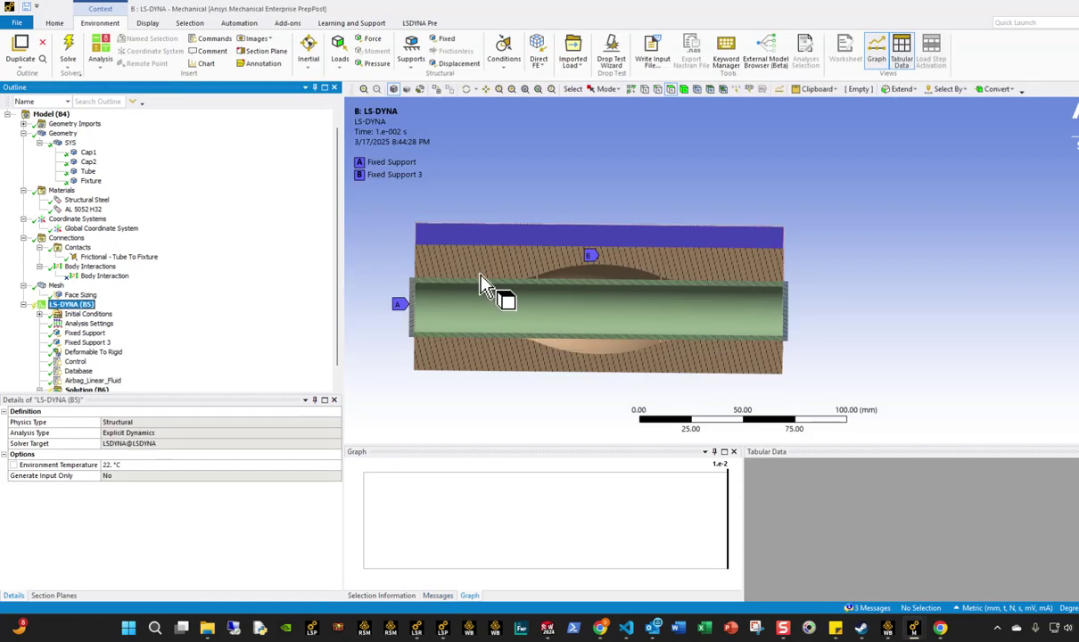
middle_click_drag(537, 342, 446, 337)
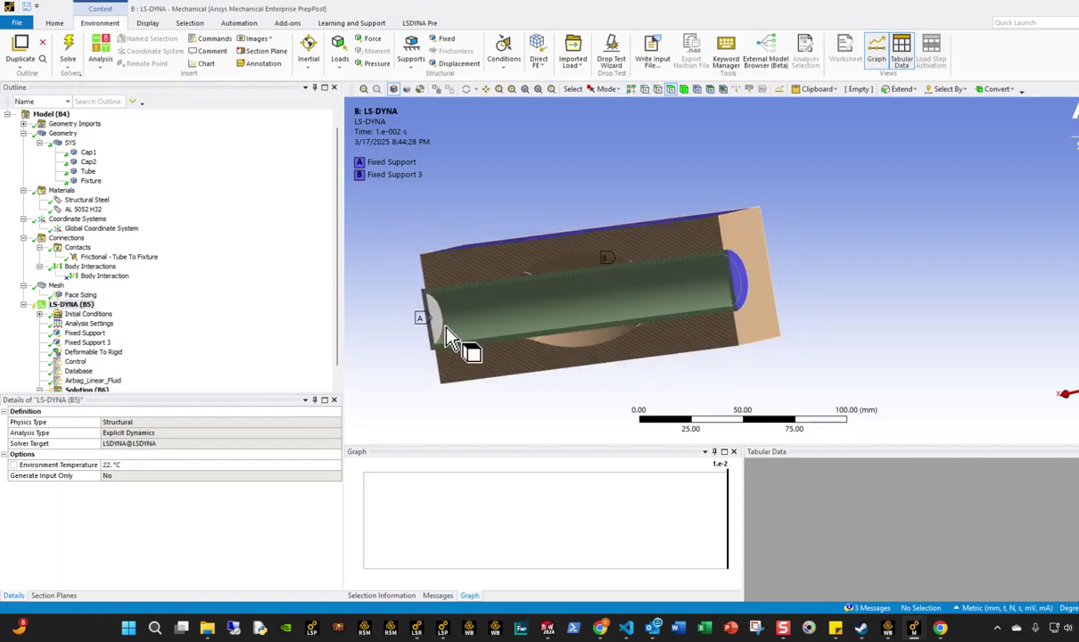
left_click(531, 336)
middle_click_drag(530, 336, 606, 354)
middle_click_drag(452, 274, 768, 316)
left_click(769, 310, "ctrl")
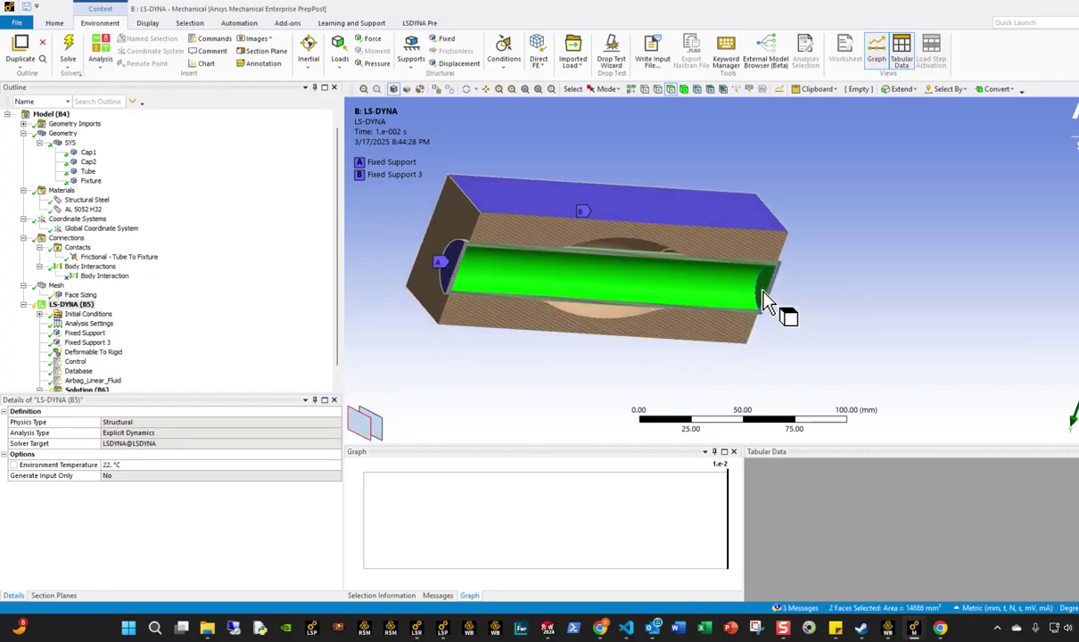
middle_click_drag(567, 275, 517, 267)
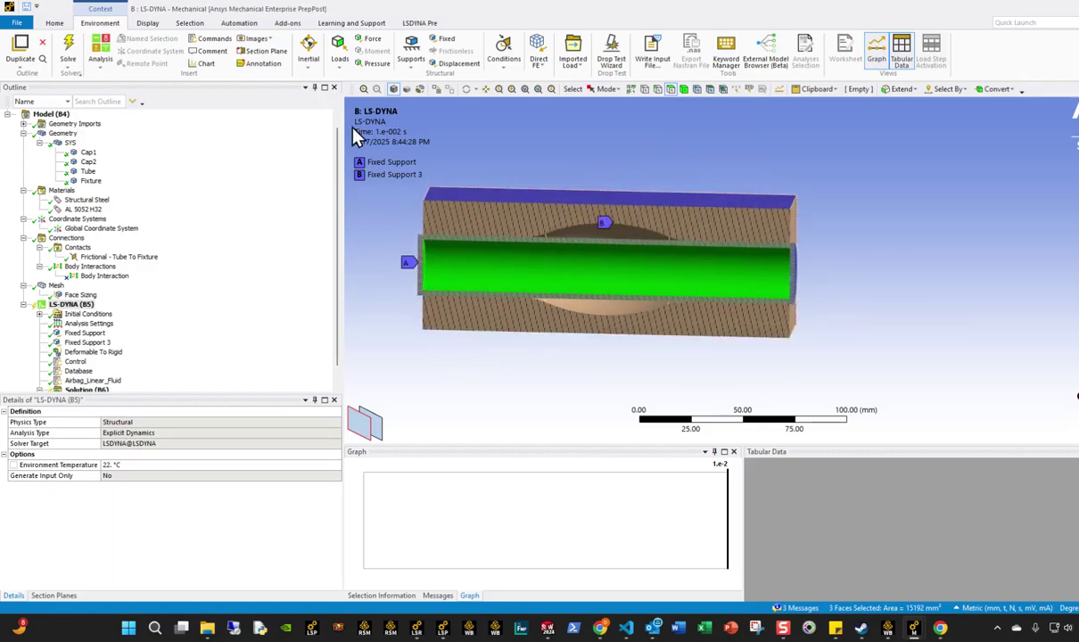
type("n")
type("airbag_")
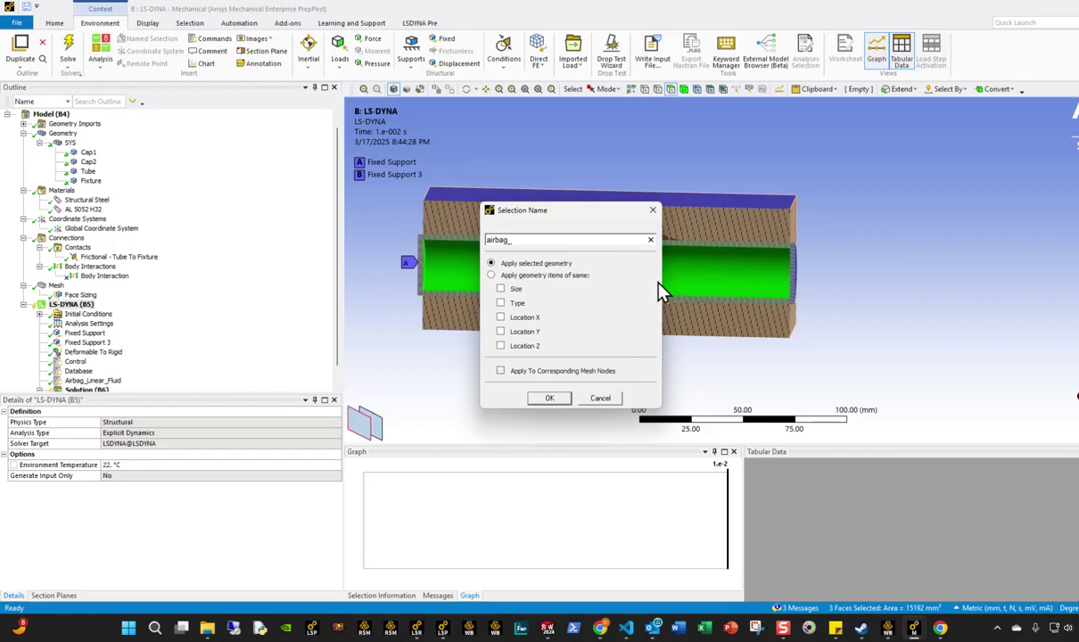
type("surf")
key("Return")
Step: Reapply the three-face scope of the airbag_tube named selection and set its LS-DYNA Named Selection User Id to 151
left_click(23, 304)
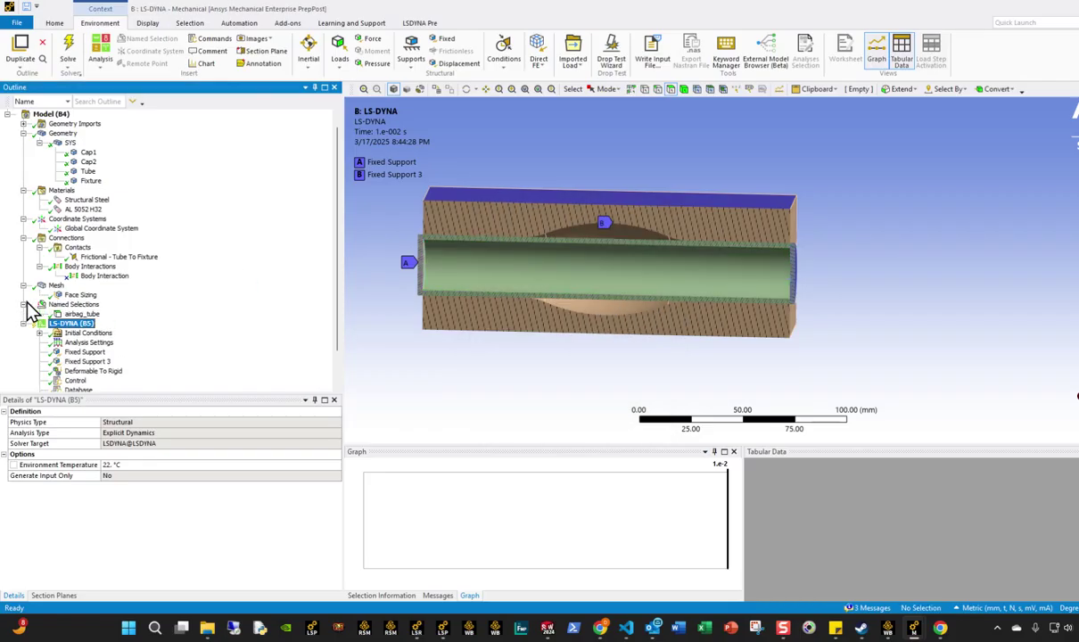
left_click(82, 314)
left_click(134, 433)
middle_click_drag(518, 295, 289, 429)
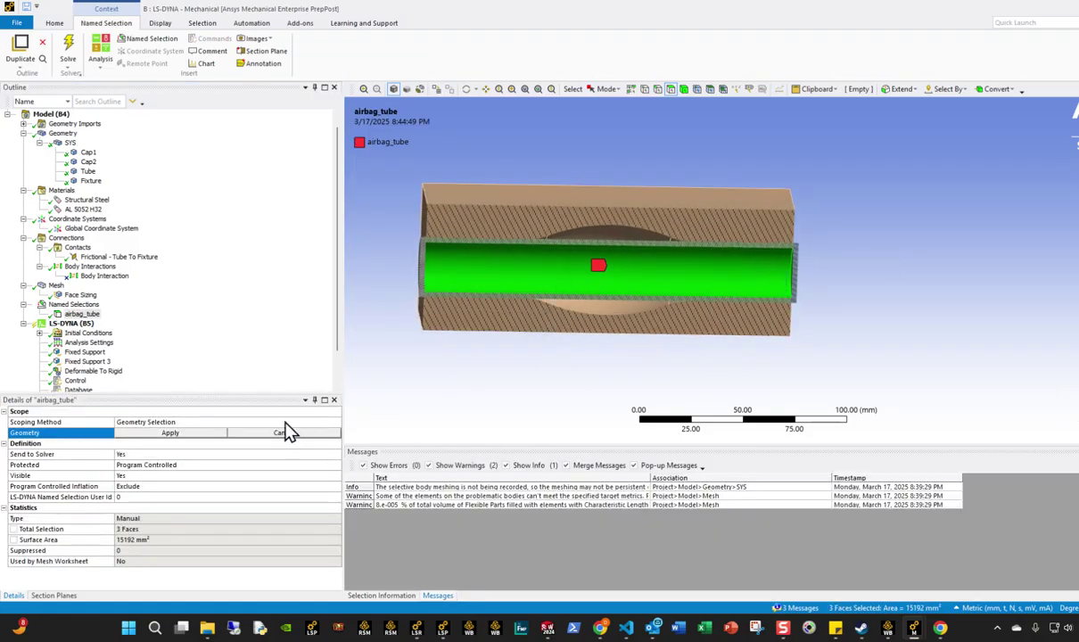
left_click(171, 432)
left_click(131, 496)
type("15")
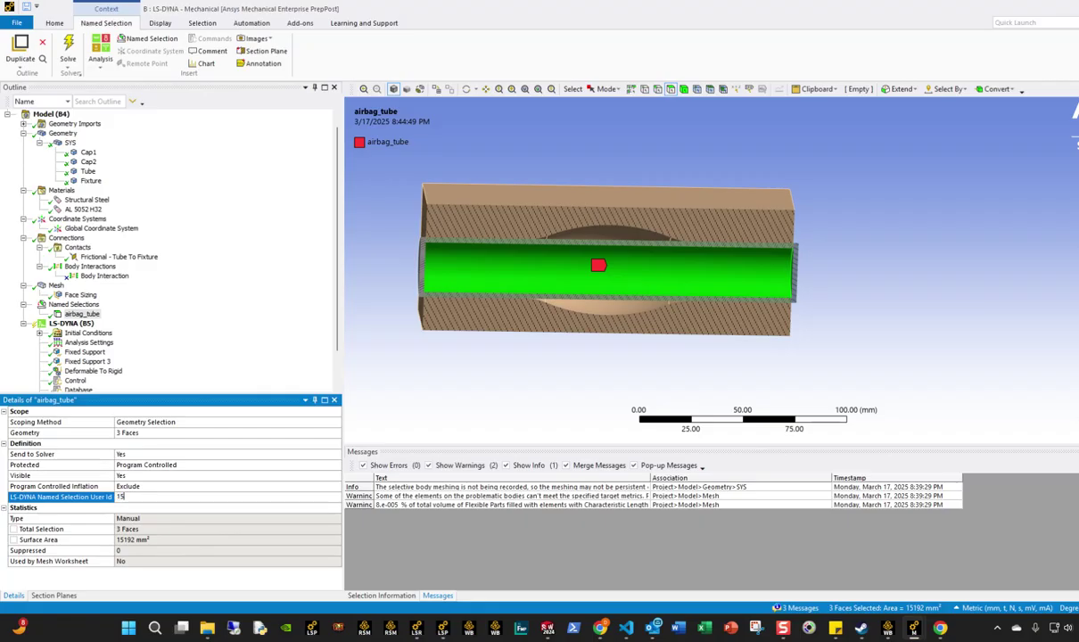
left_click(461, 367)
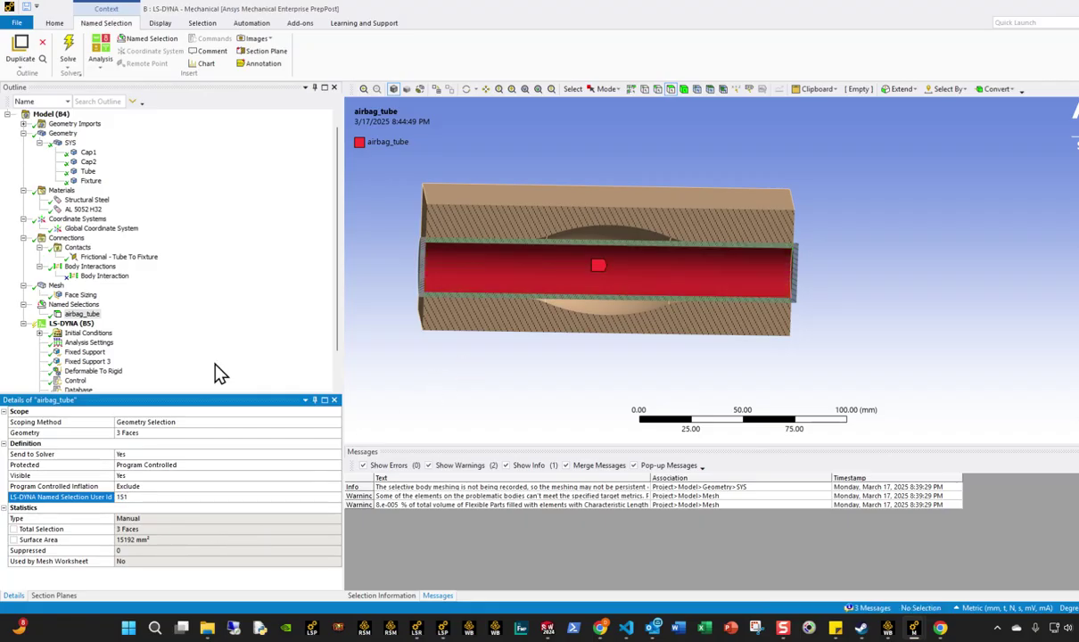
Step: Review the segment set, fluid and load curve values in the Airbag_Linear_Fluid snippet
scroll(156, 365, "down", 2)
left_click(94, 361)
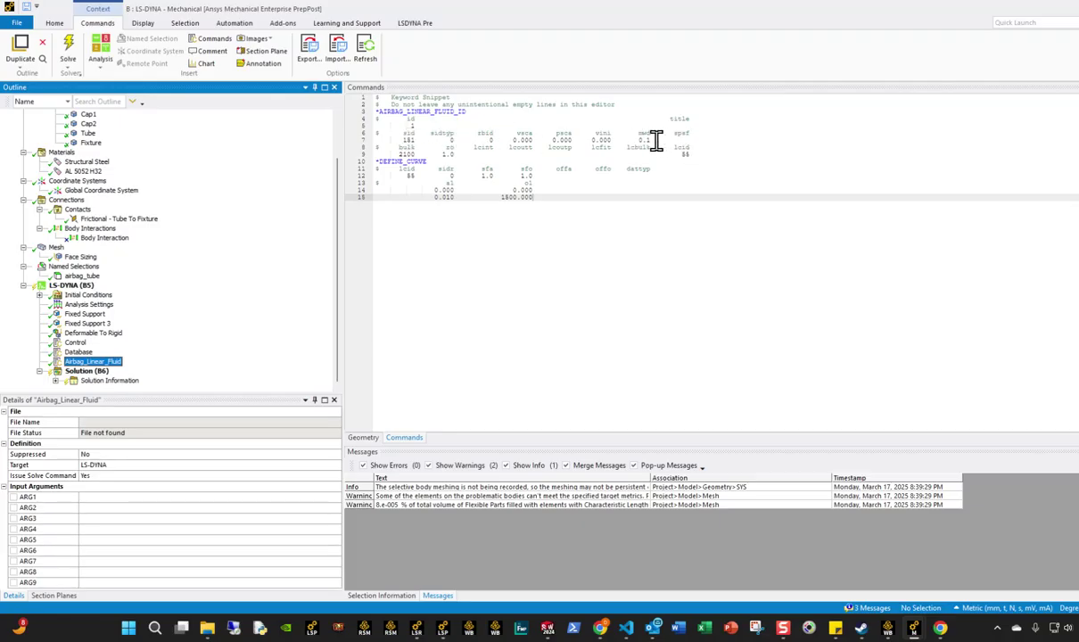
left_click_drag(652, 140, 530, 141)
left_click(415, 237)
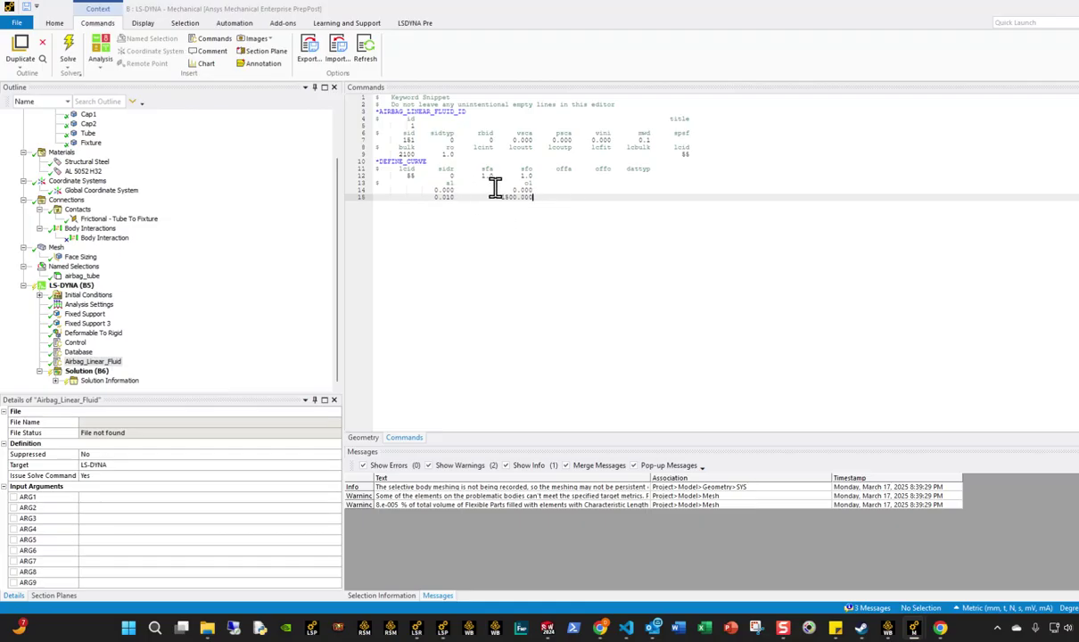
Step: Inspect the closed tube cavity in the section view from the Solution branch, picking an inner cap face
left_click(67, 371)
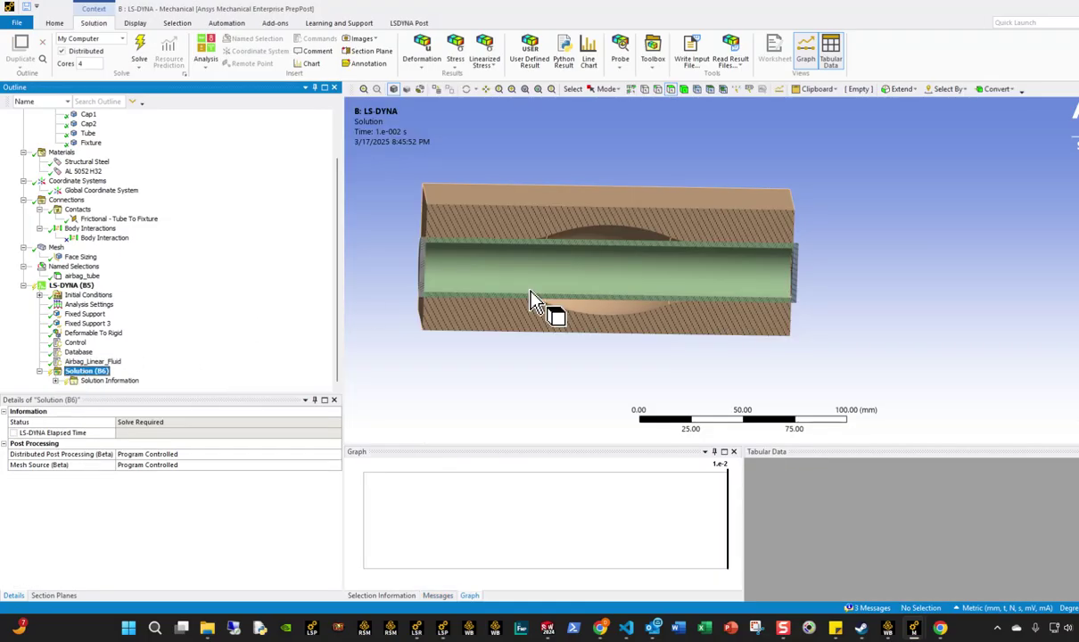
left_click(494, 289)
middle_click_drag(489, 284, 635, 263)
left_click(504, 268)
Step: Switch to the LS-DYNA manual in Chrome and read the AIRBAG_LINEAR_FLUID remarks through the NONULL flag
left_click(602, 629)
scroll(602, 475, "down", 10)
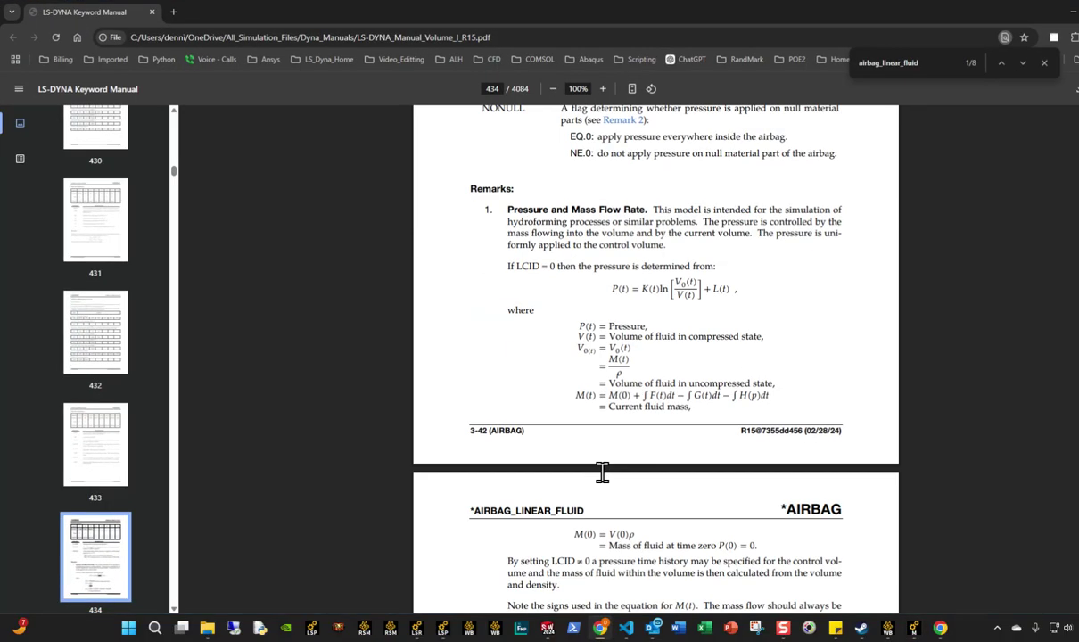
scroll(589, 419, "up", 2)
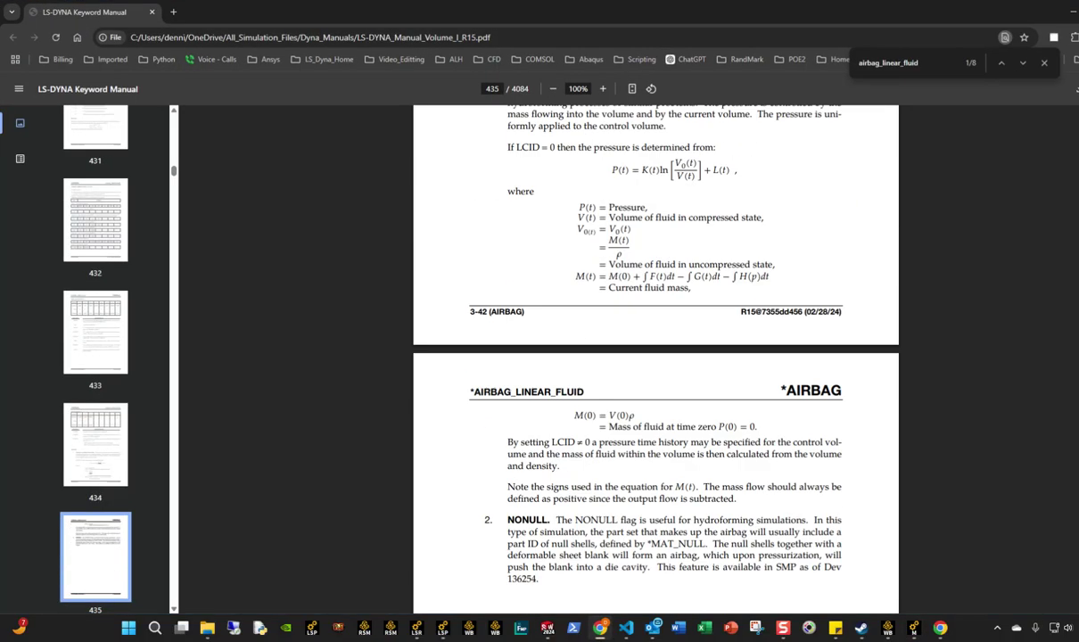
Step: Return to Ansys Mechanical and check the faces and user ID of the airbag_tube named selection
key("alt+Tab")
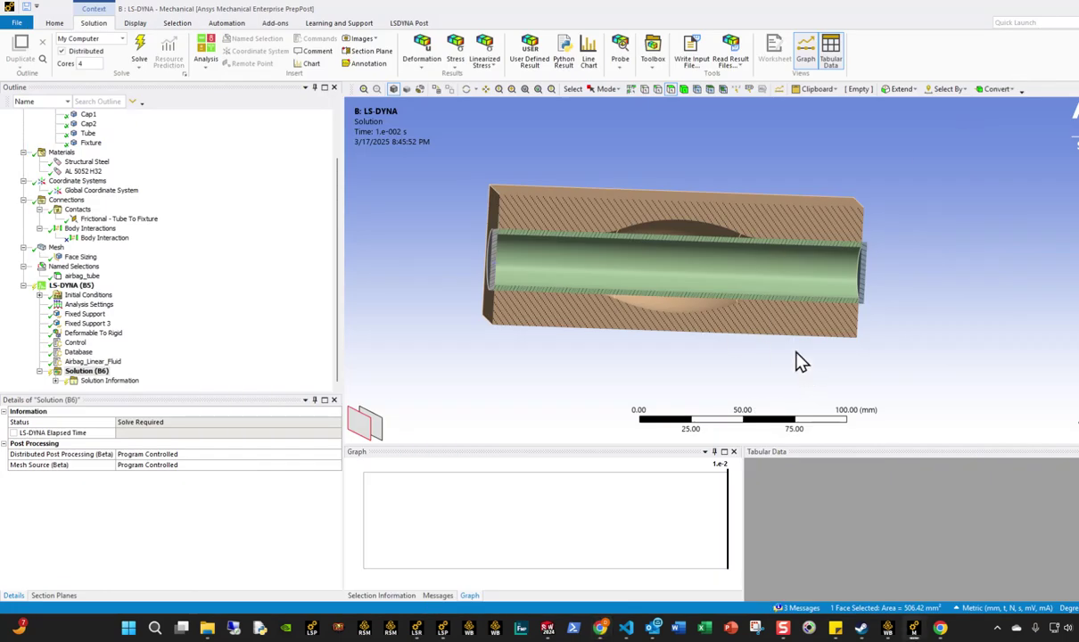
middle_click_drag(795, 355, 987, 421)
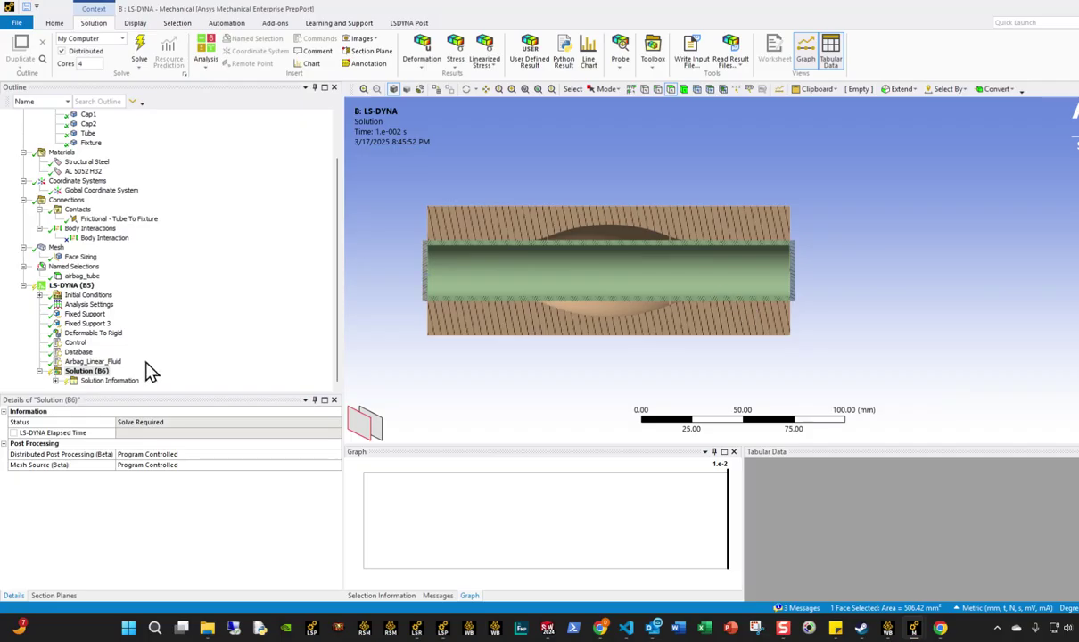
left_click(82, 275)
middle_click_drag(553, 276, 443, 261)
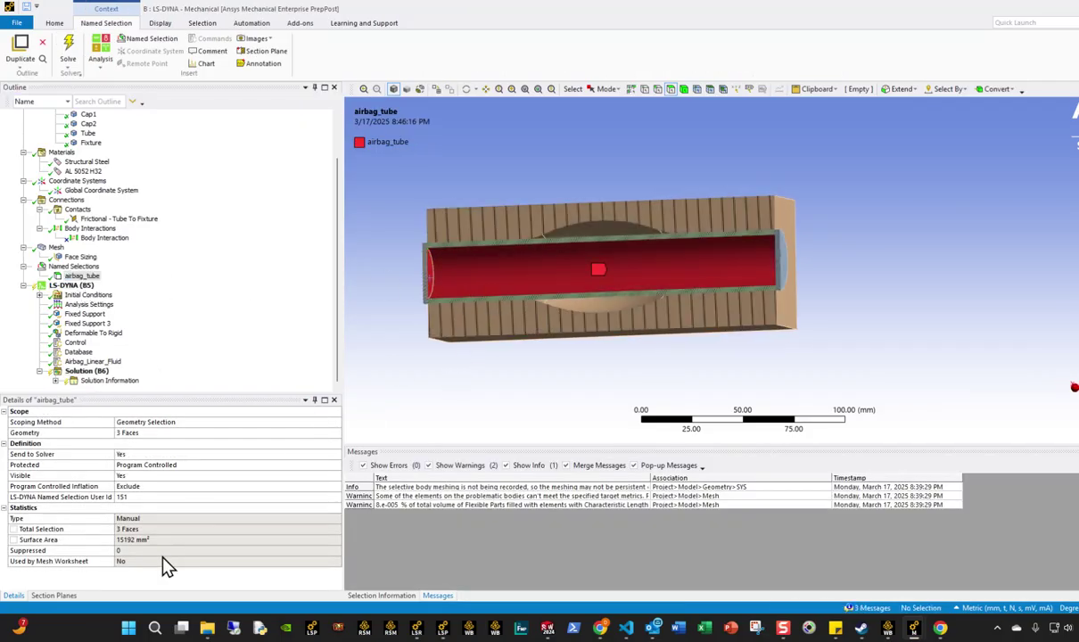
Step: Review the DEFINE_CURVE load curve and its ID reference in the Airbag_Linear_Fluid keyword snippet
left_click(121, 361)
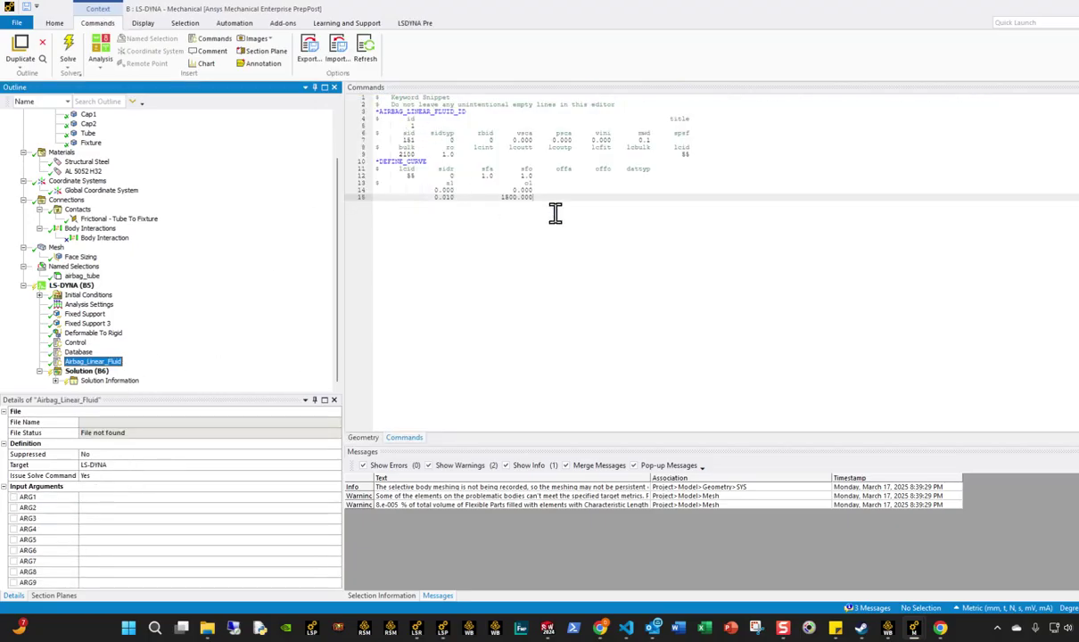
left_click_drag(550, 192, 378, 168)
left_click(655, 153)
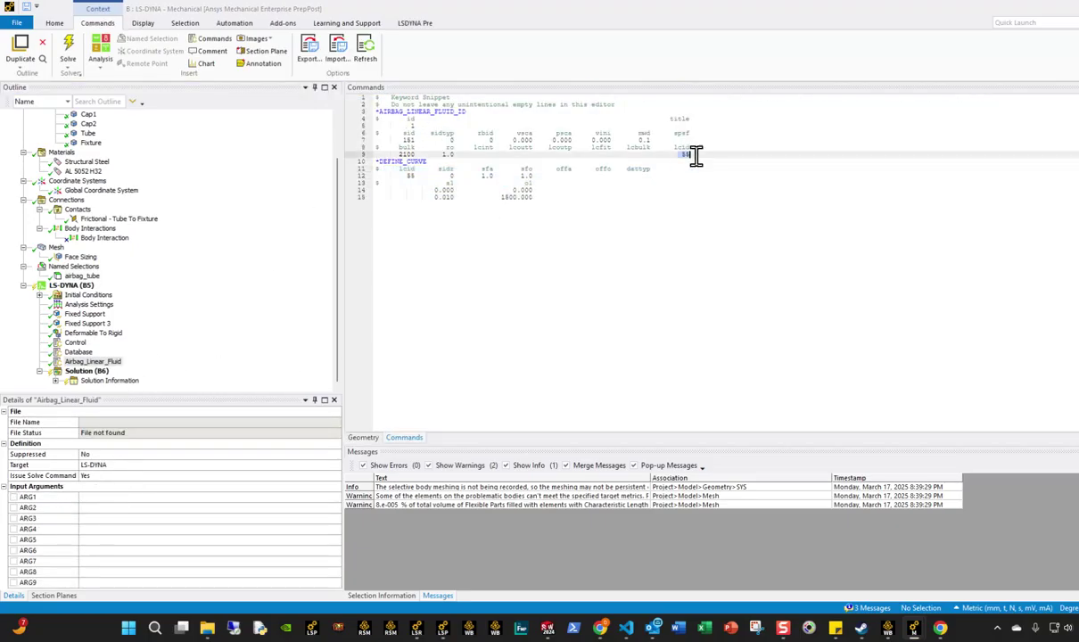
left_click_drag(556, 200, 352, 162)
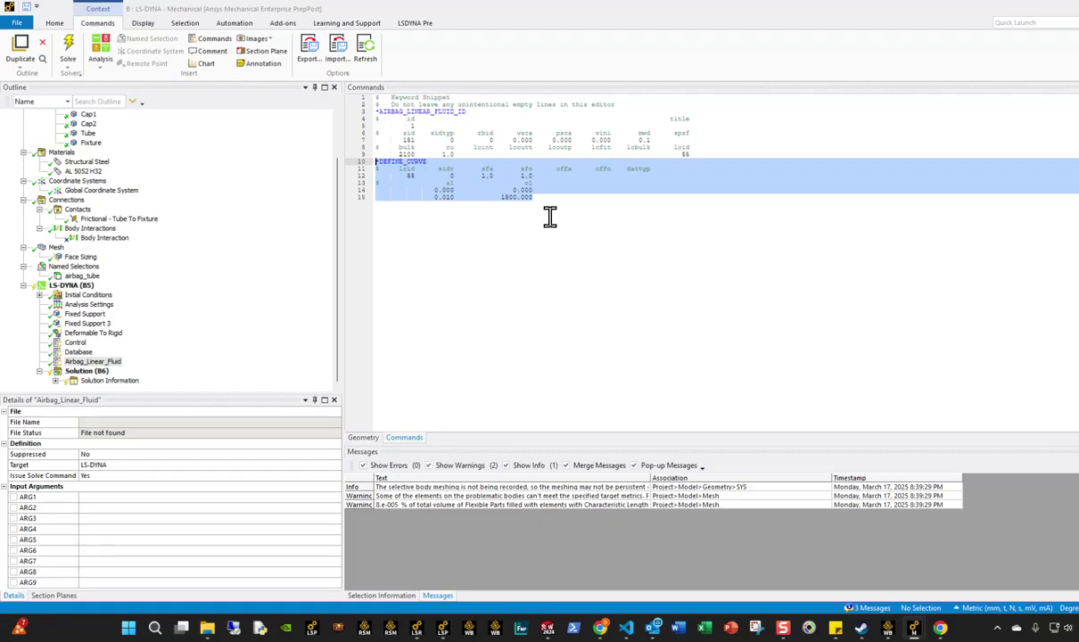
Step: Open the Solution branch and look at the options for writing the LS-DYNA input file and reading result files
left_click(80, 370)
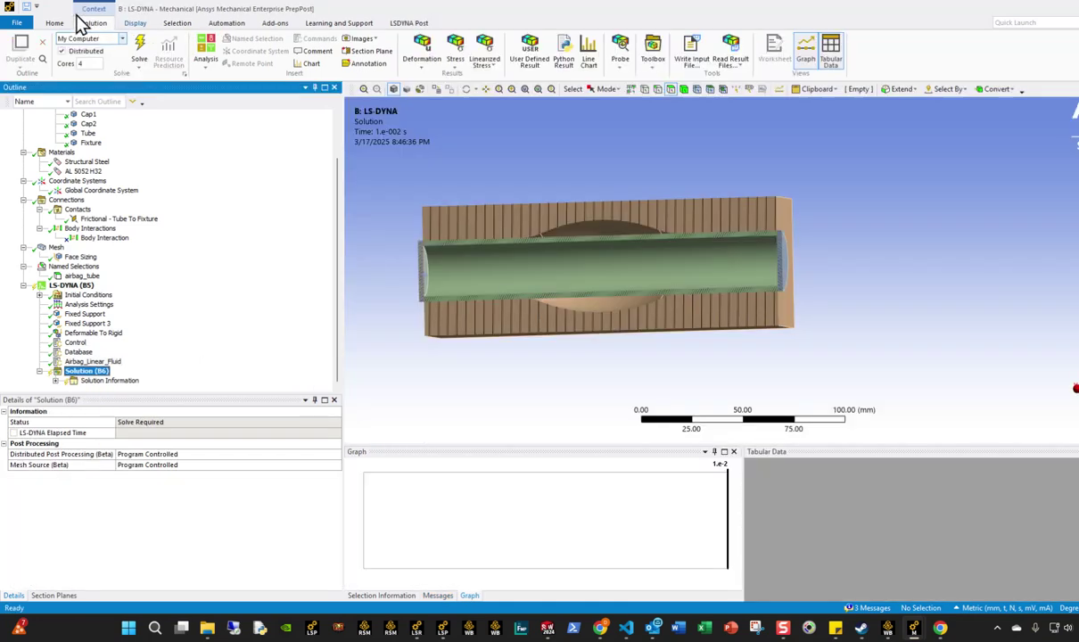
left_click(16, 22)
left_click(48, 127)
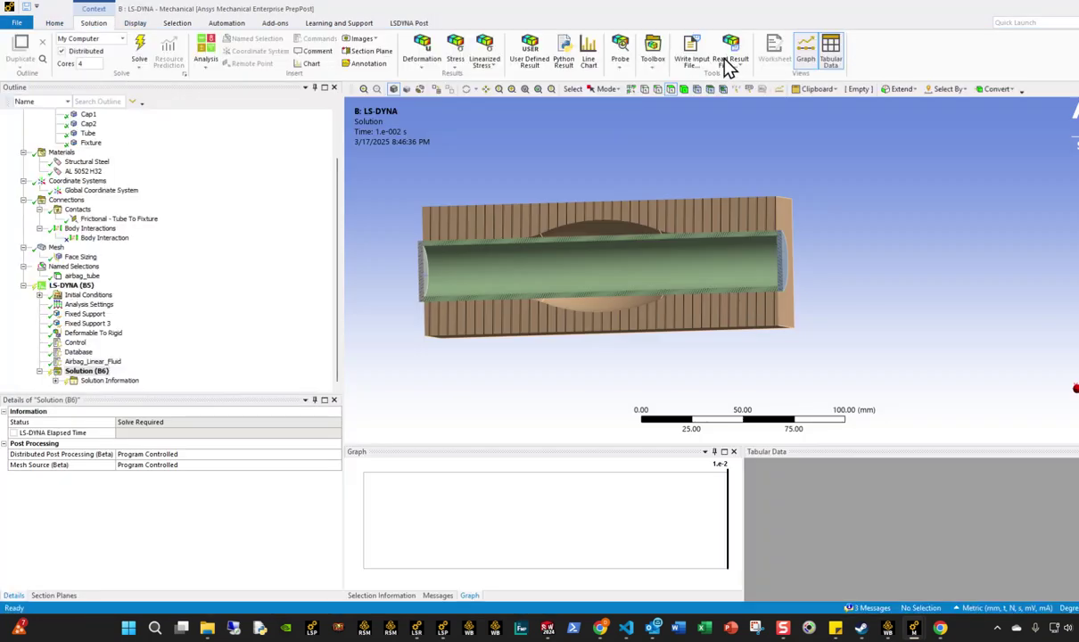
Step: Switch to LS-PrePost and scrub the sectioned HydroForming d3plot animation forward to state 800
left_click(443, 628)
left_click(52, 106)
left_click(51, 73)
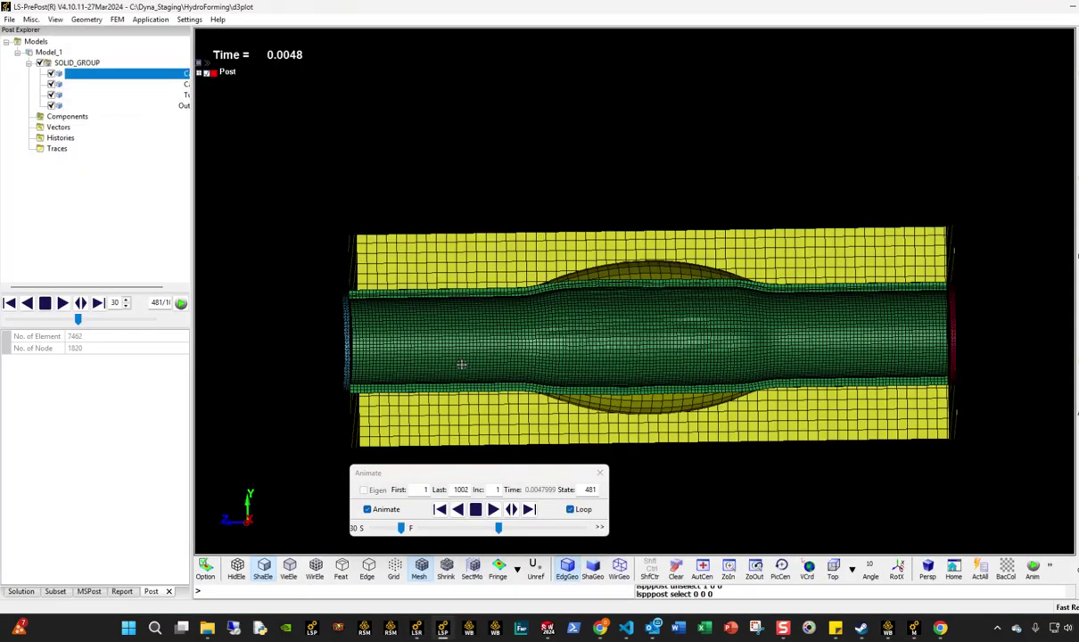
left_click(497, 529)
left_click_drag(496, 530, 549, 528)
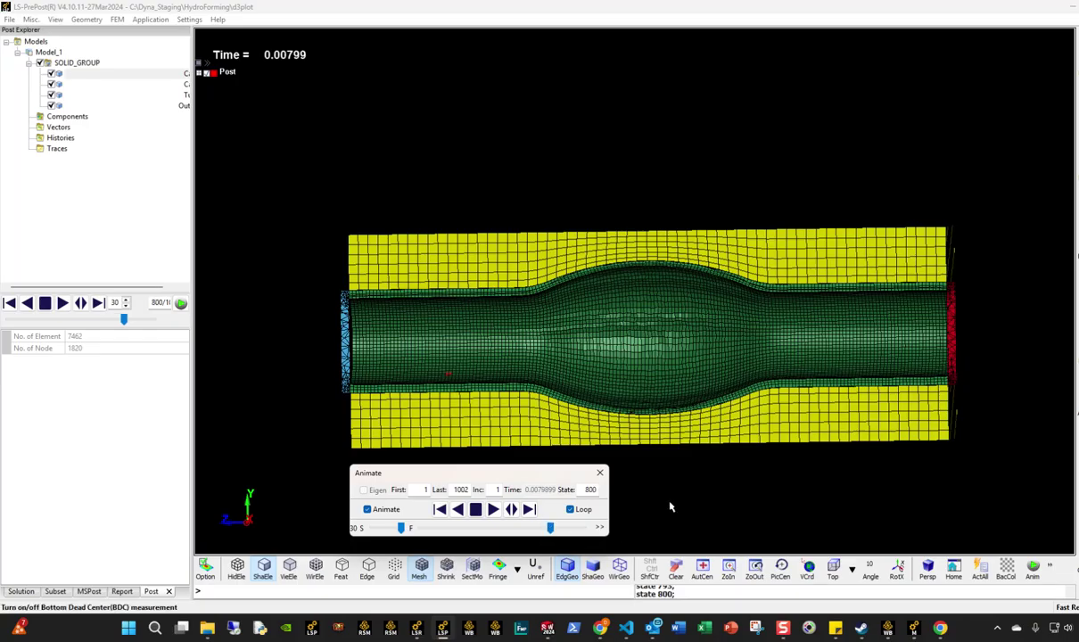
Step: Inspect the bulged tube wall against the fixture up close and advance the animation to the final state, 1002
scroll(638, 408, "up", 4)
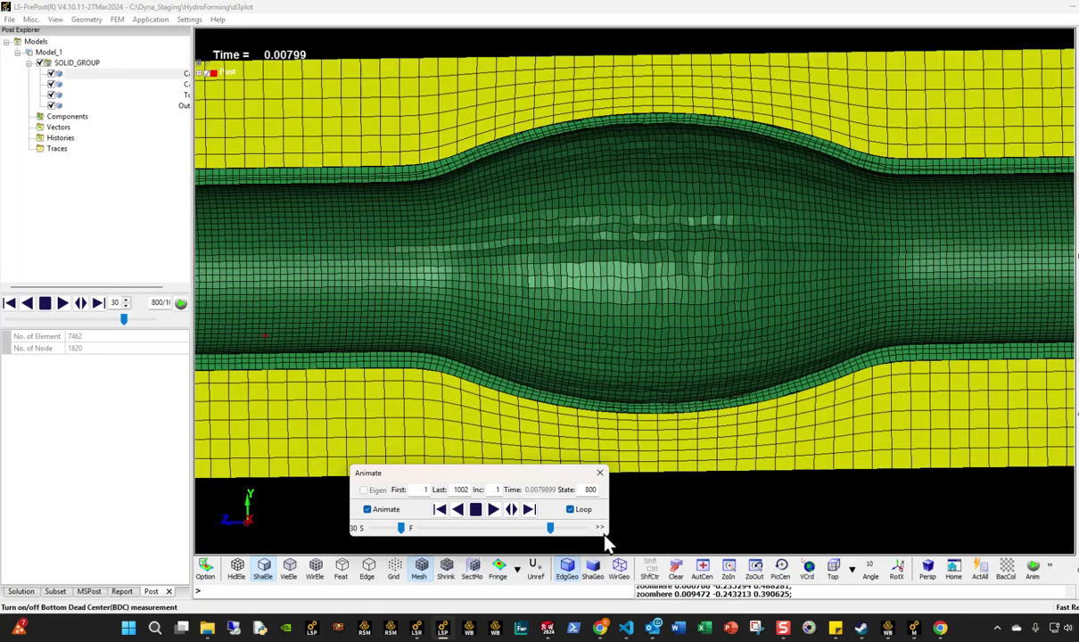
left_click_drag(549, 536, 584, 528)
scroll(712, 452, "down", 2)
scroll(713, 453, "down", 1)
middle_click_drag(742, 390, 698, 355)
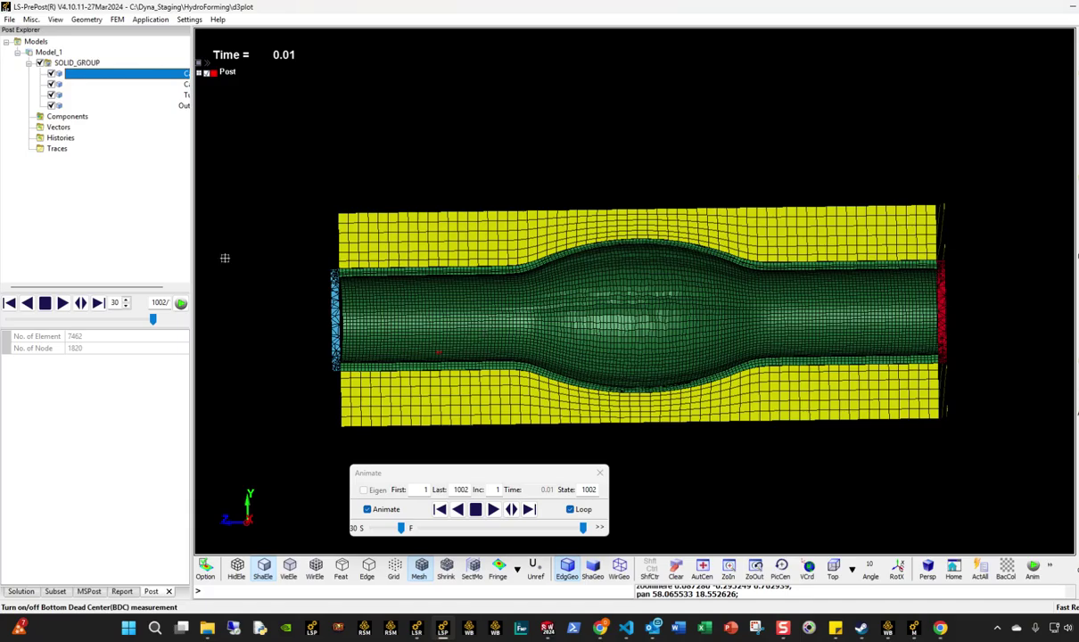
Step: Add a pressure contour component from the stress results to the model
right_click(56, 116)
mouse_move(105, 123)
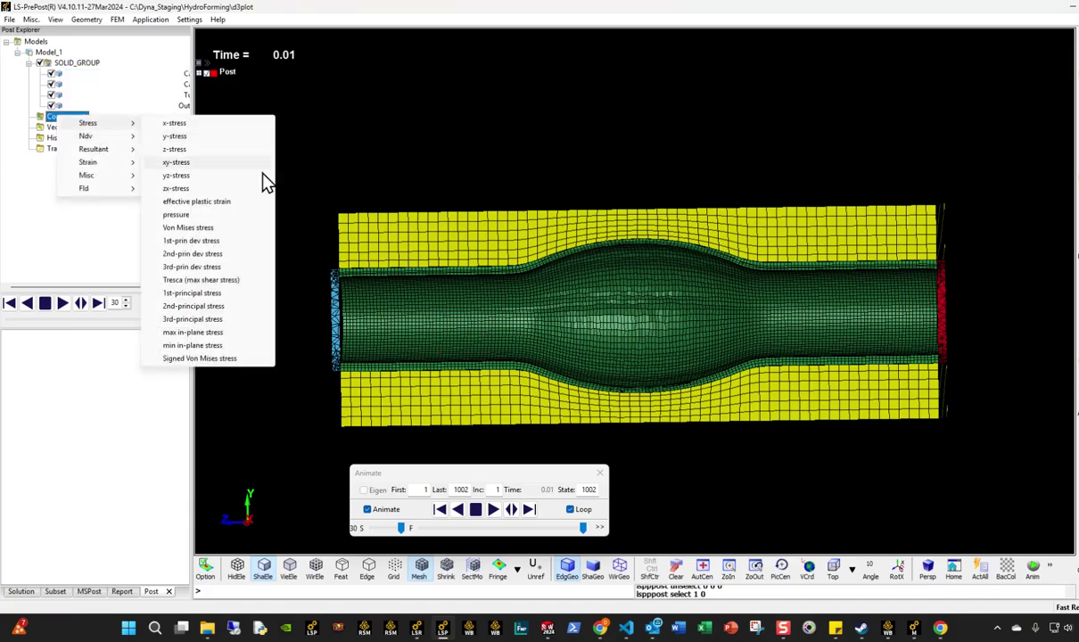
left_click(183, 215)
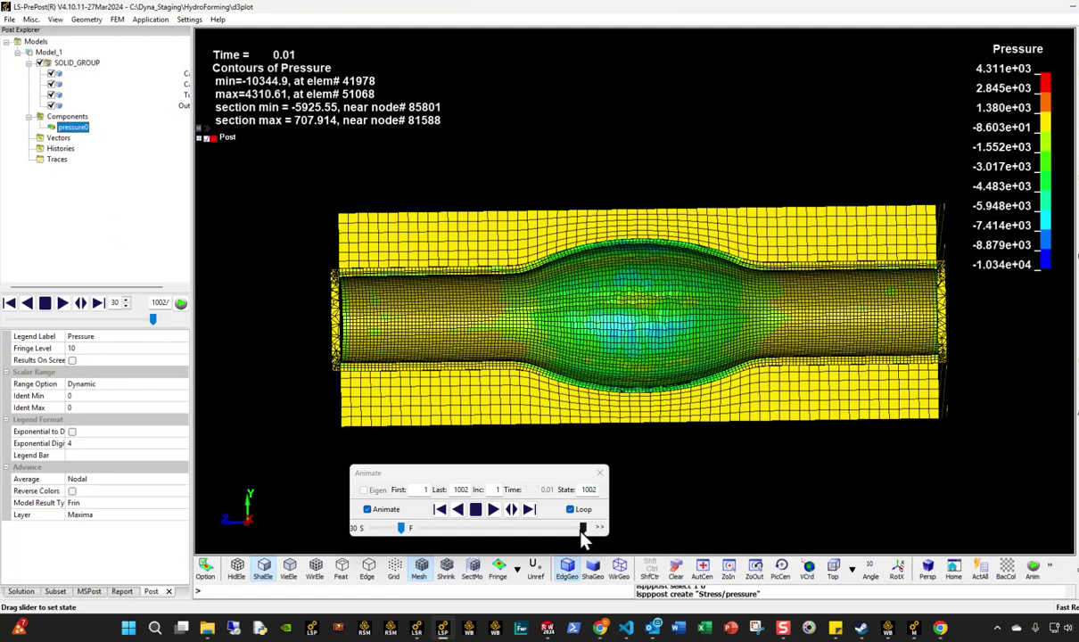
Step: Set the pressure contour range to User Defined with a minimum of -4000 and scrub the animation to the final state
left_click(92, 384)
left_click(91, 421)
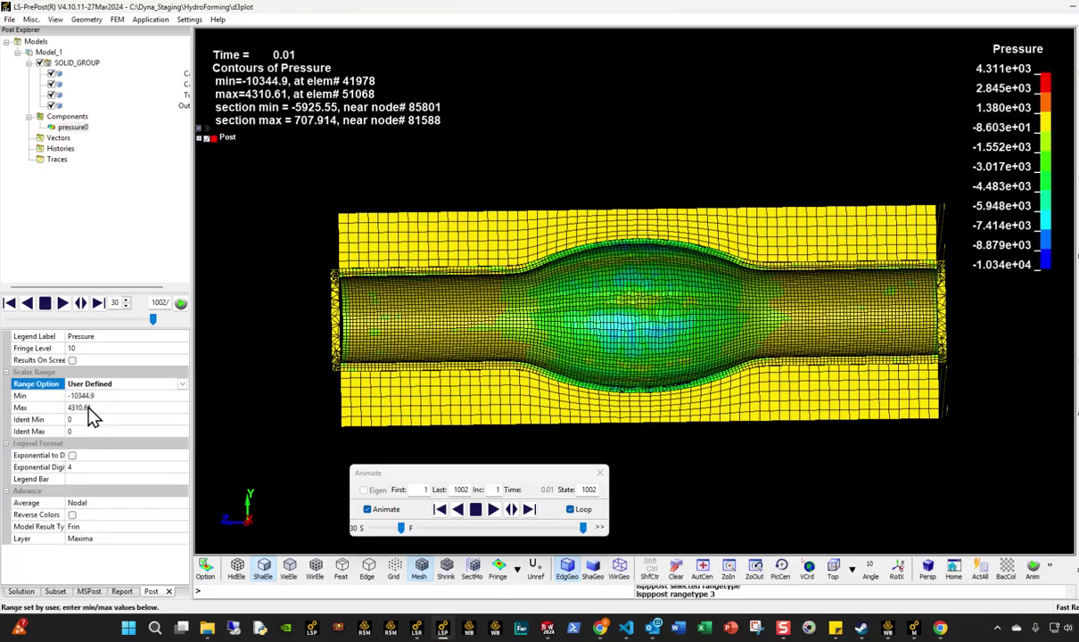
left_click(105, 396)
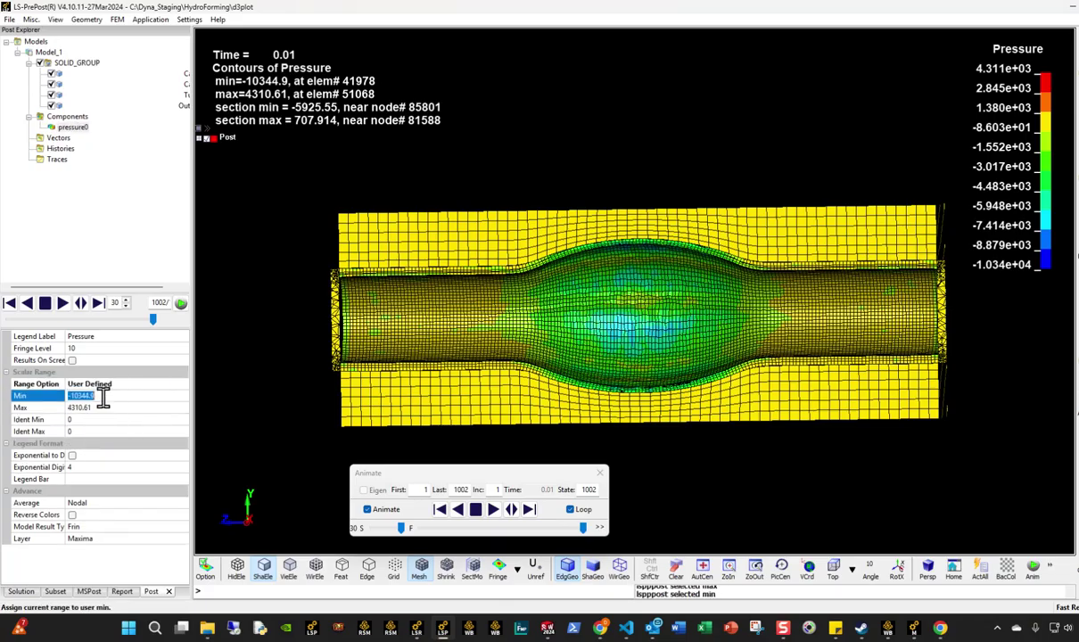
type("-40000")
key("Return")
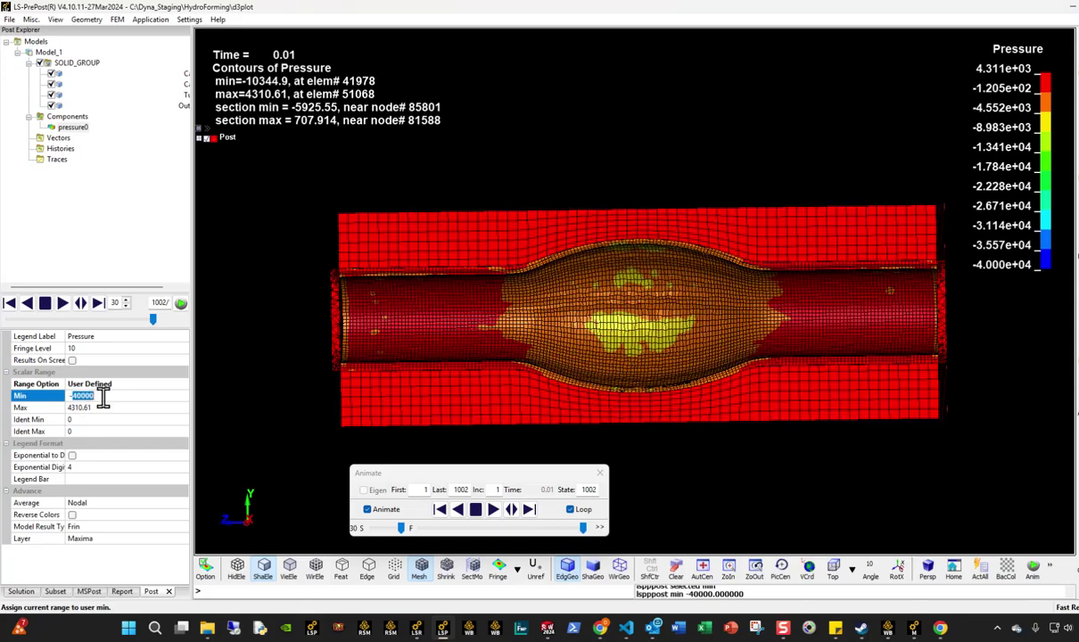
key("Return")
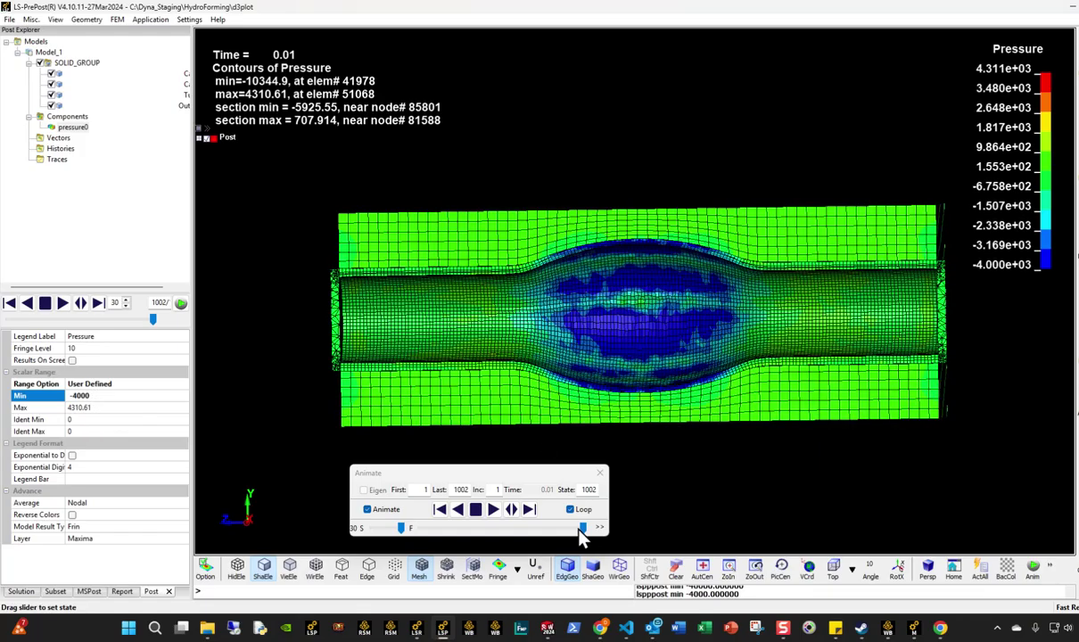
left_click_drag(582, 528, 606, 539)
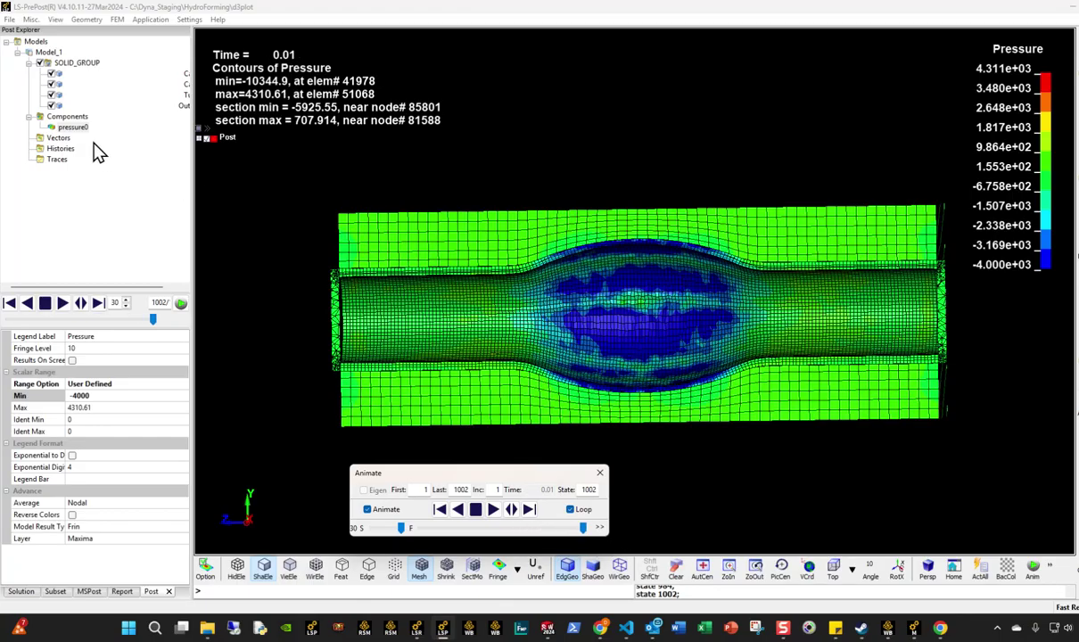
Step: Add a Von Mises stress contour component and run the forming animation through to state 1002
left_click(72, 118)
mouse_move(121, 127)
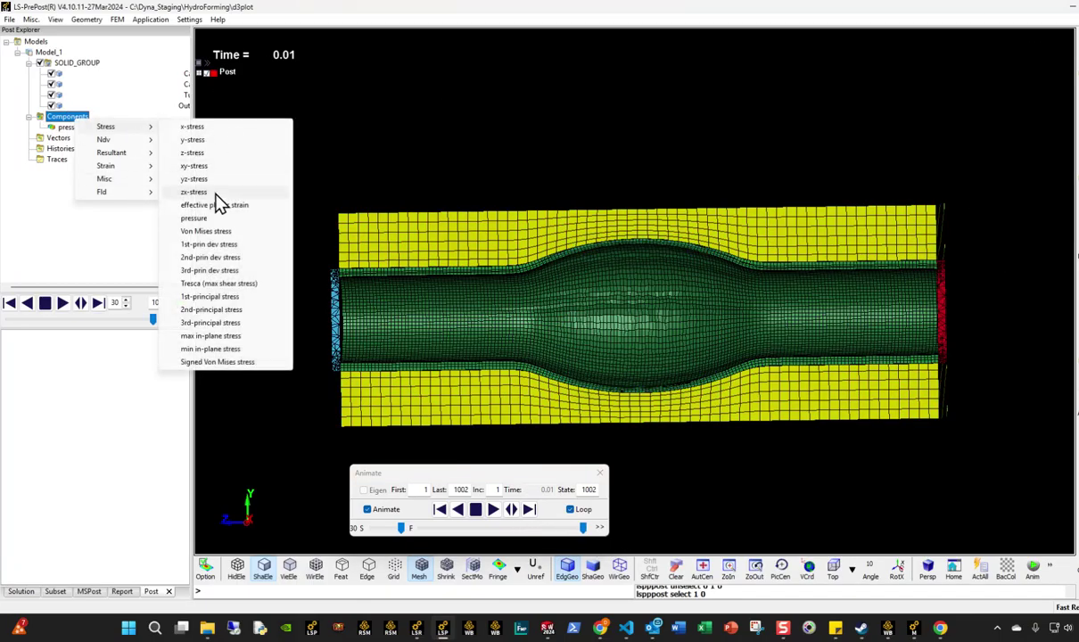
left_click(214, 232)
left_click(493, 509)
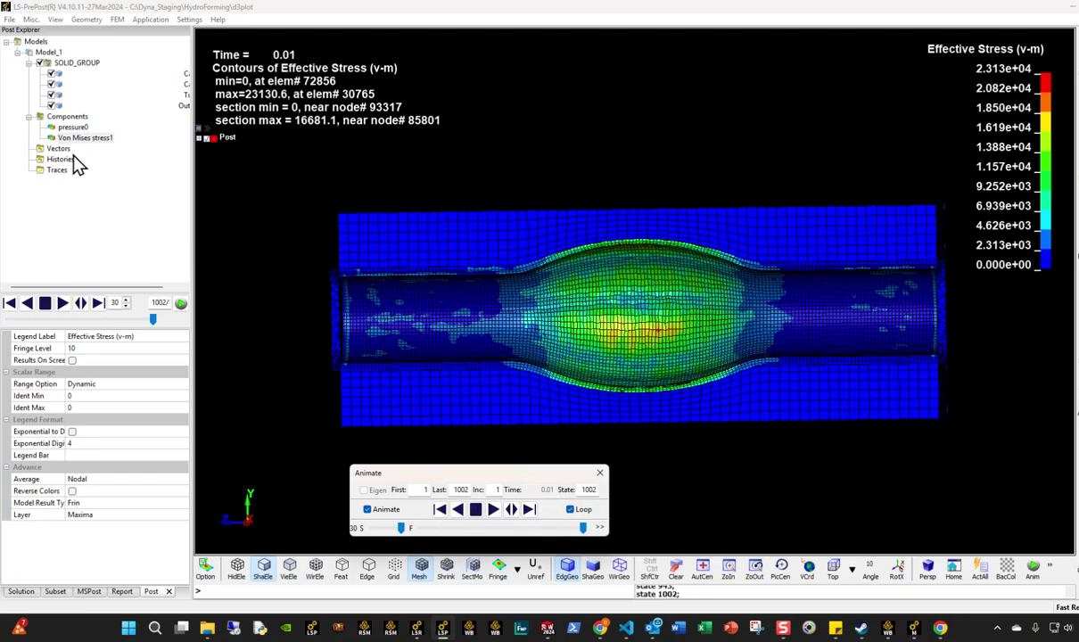
left_click(601, 157)
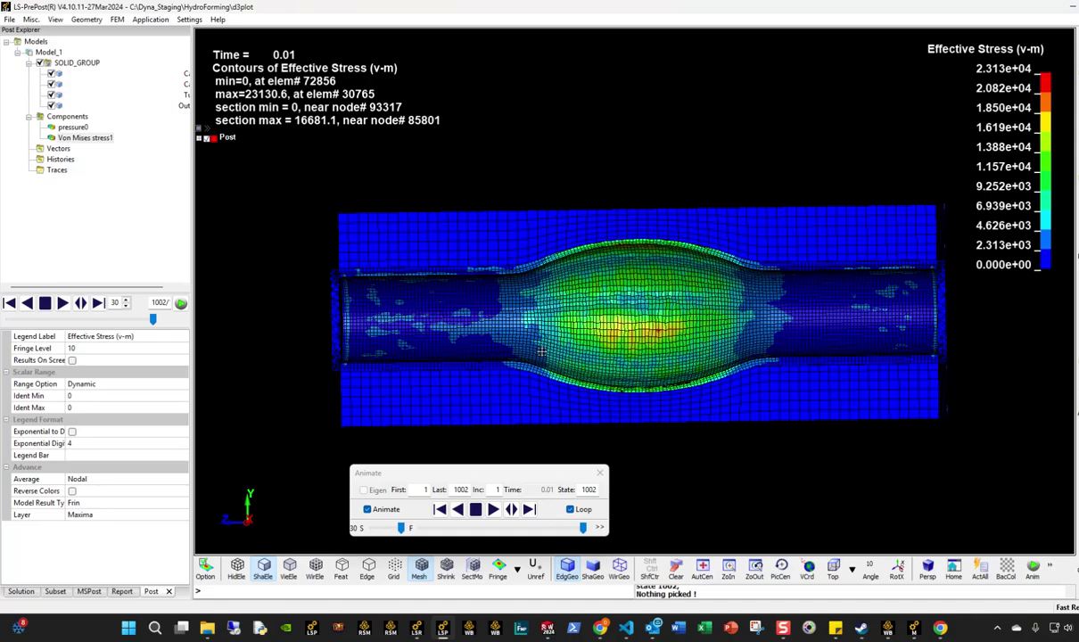
left_click_drag(548, 531, 602, 534)
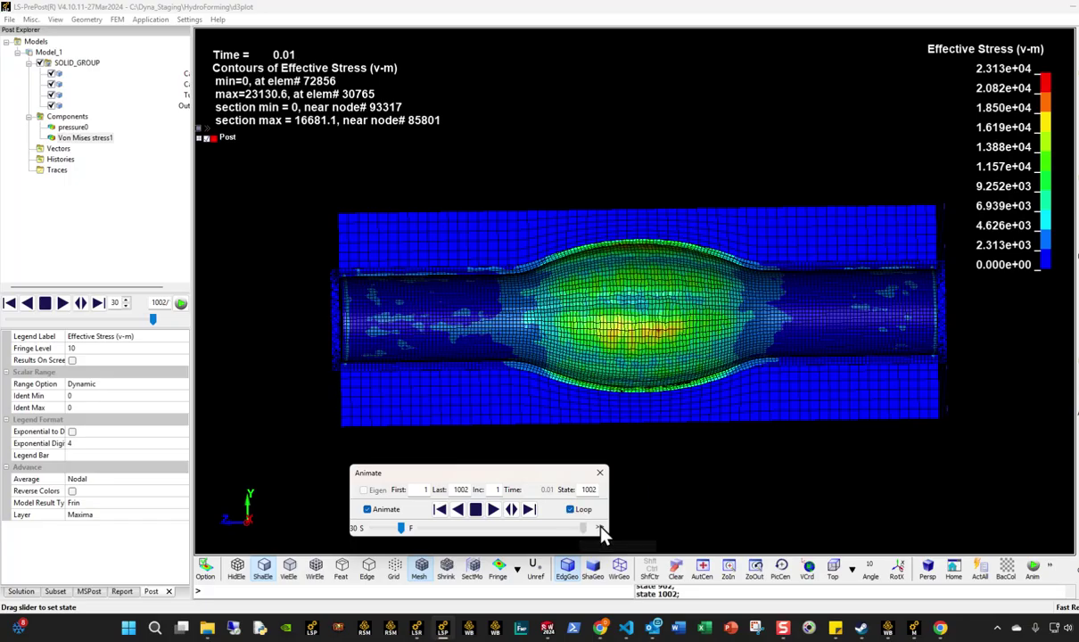